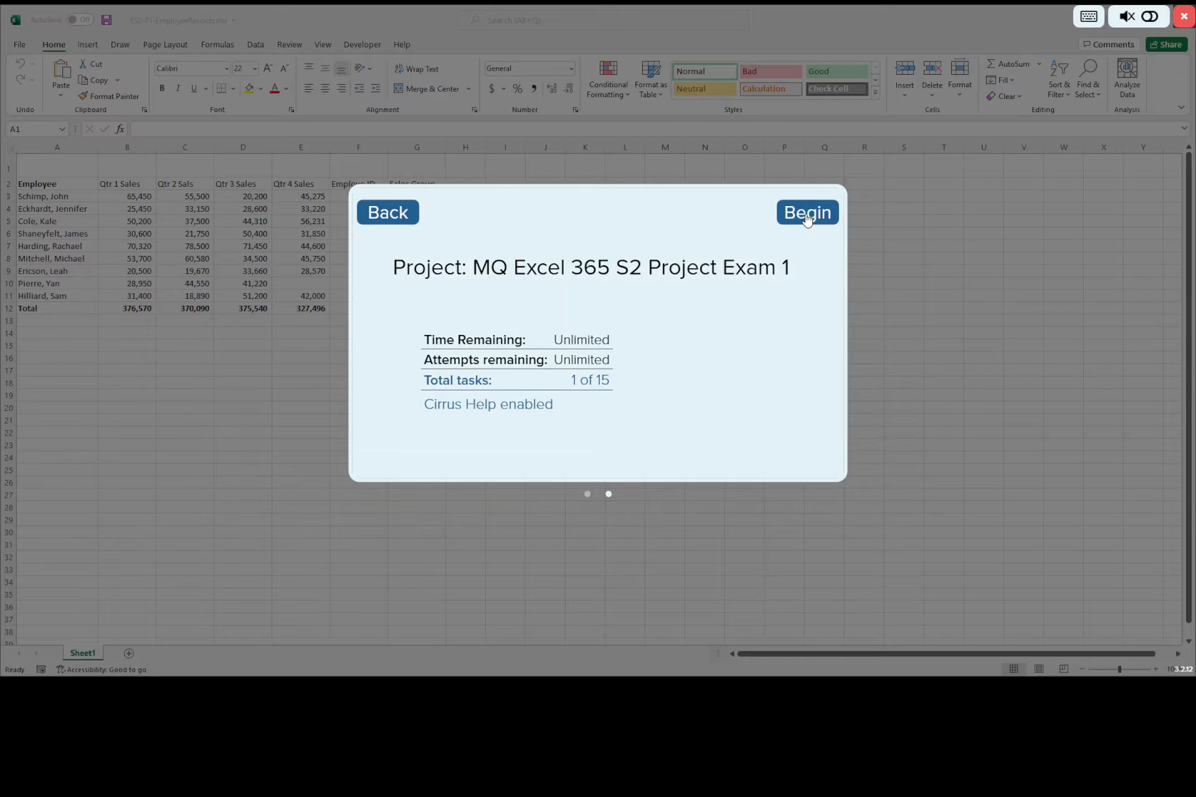
Step: Begin the project exam, moving the task instructions clear of the data table and opening the first task's answer key
left_click(807, 215)
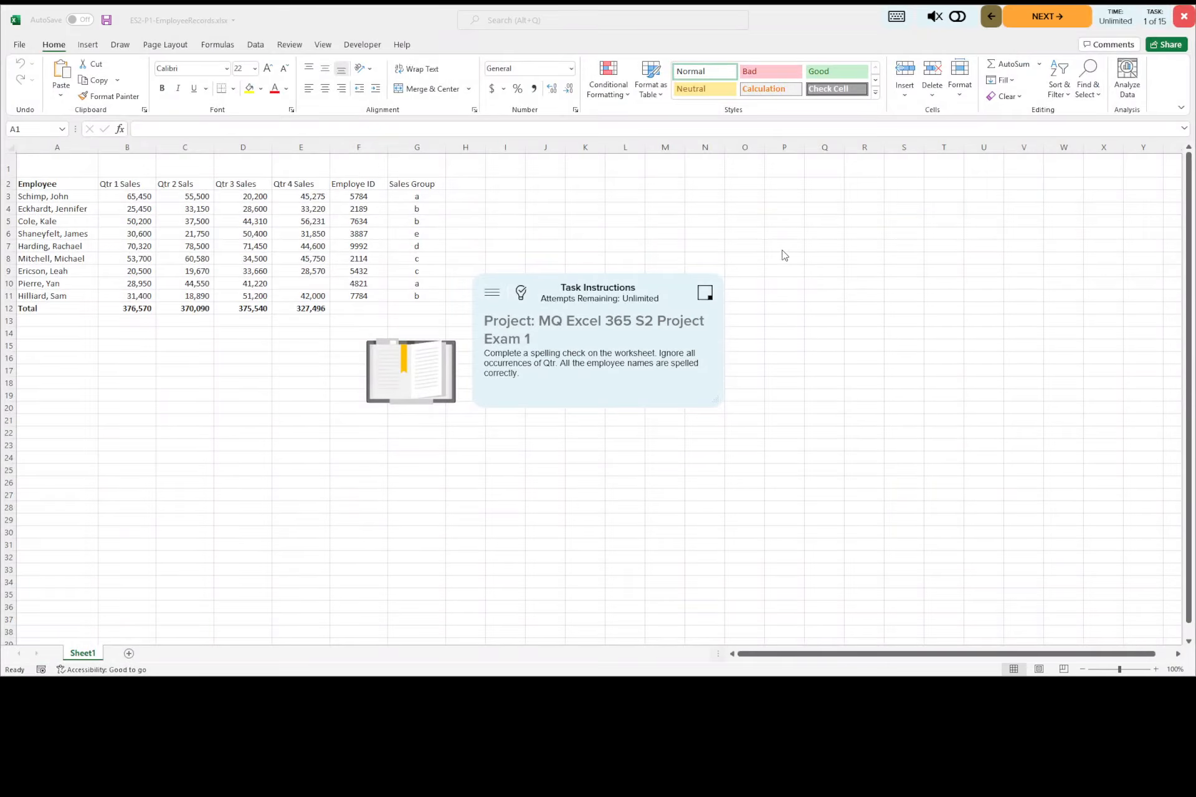
left_click_drag(610, 285, 167, 463)
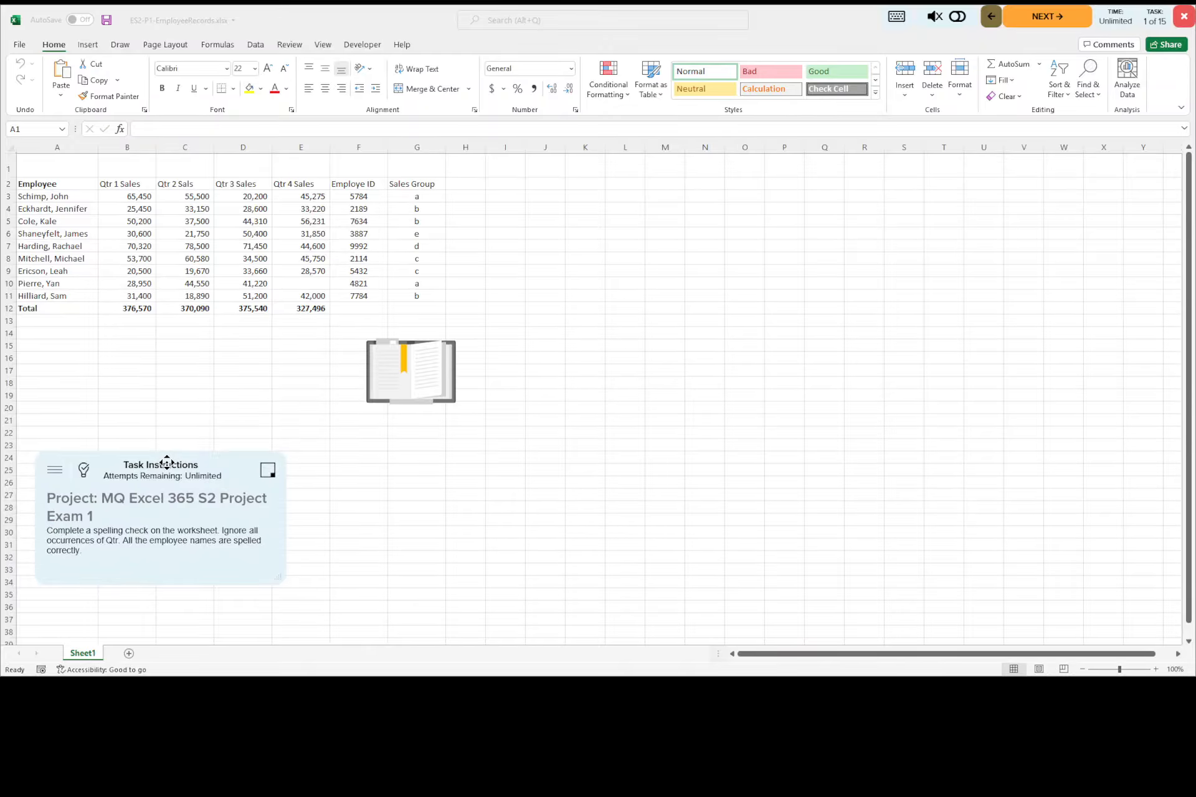
left_click(85, 471)
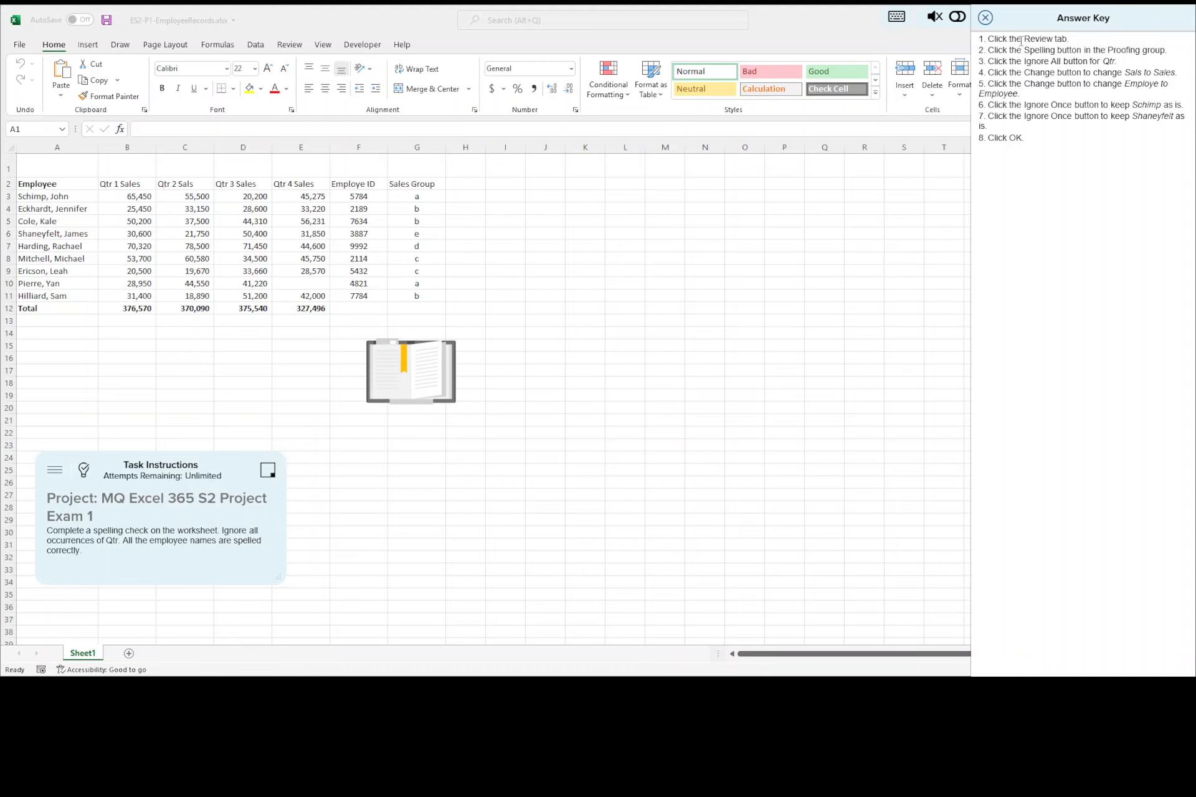
Step: Spell-check the worksheet, ignoring all occurrences of Qtr, changing Sals to Sales and Employe to Employee, and keeping the flagged employee surnames
left_click(296, 49)
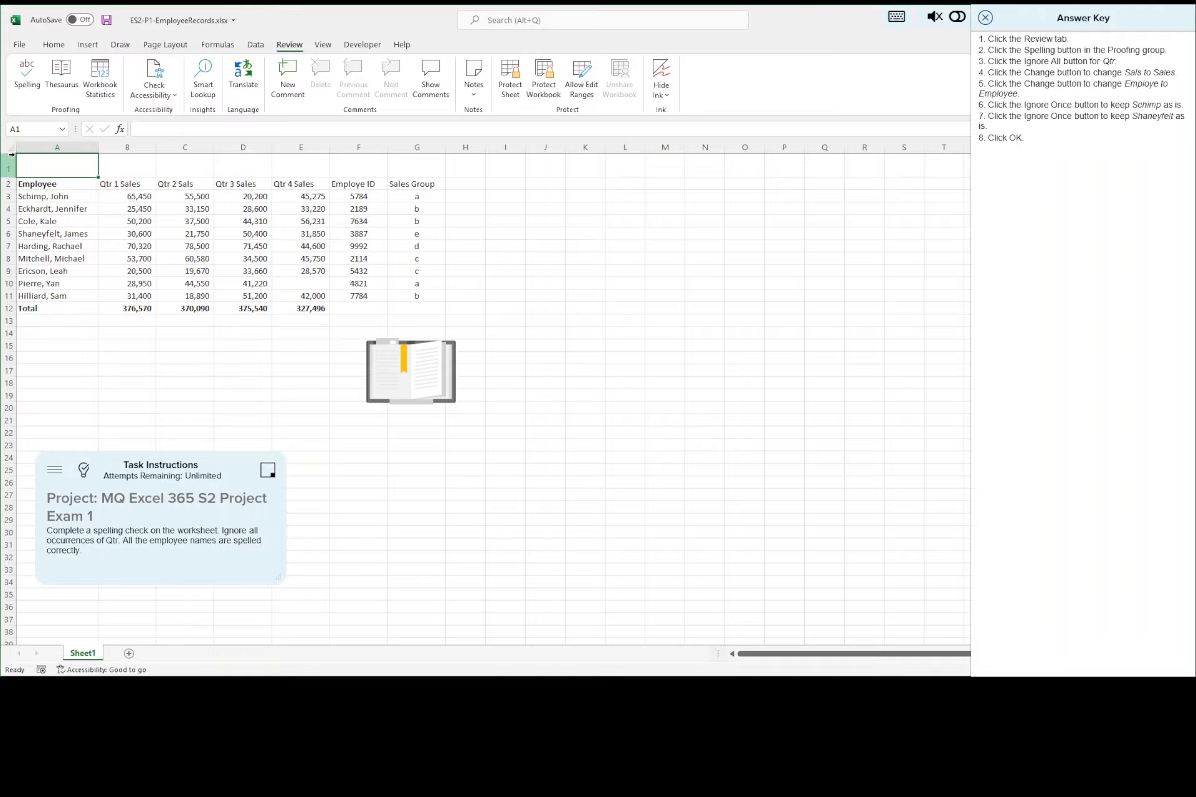
left_click(28, 73)
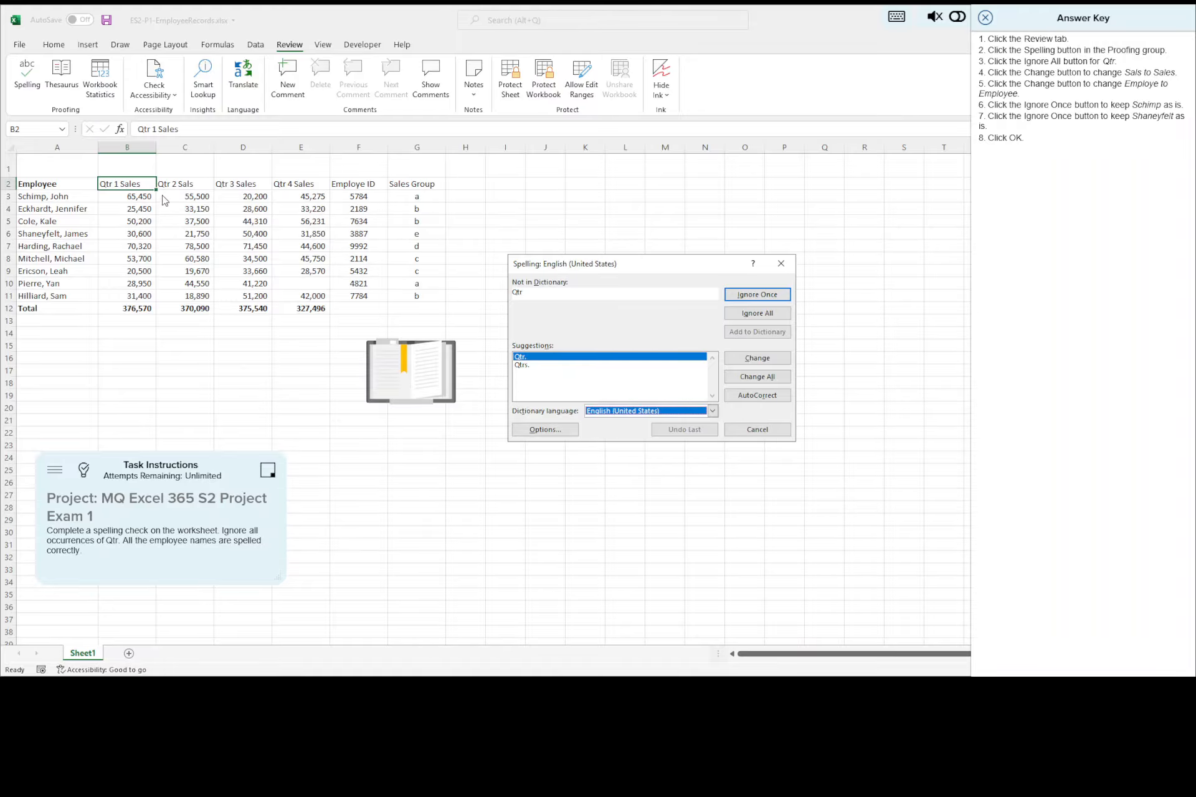
left_click(756, 314)
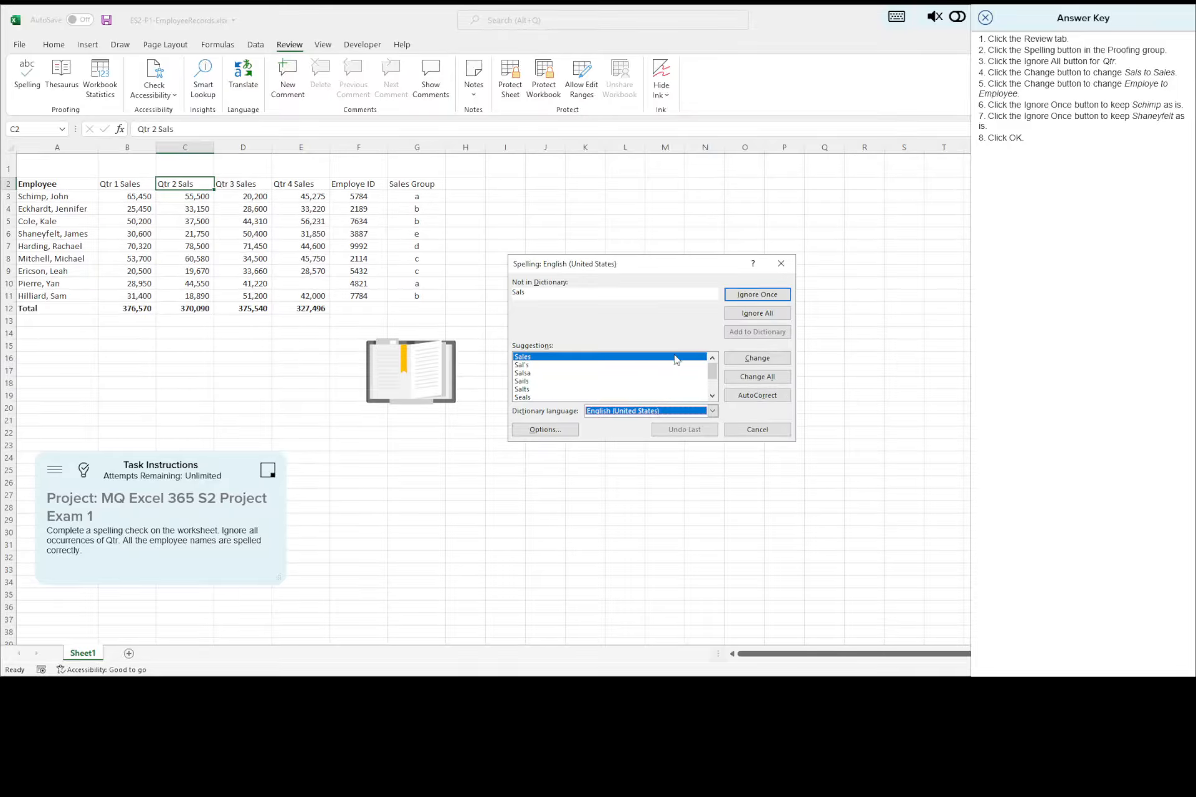
left_click(762, 360)
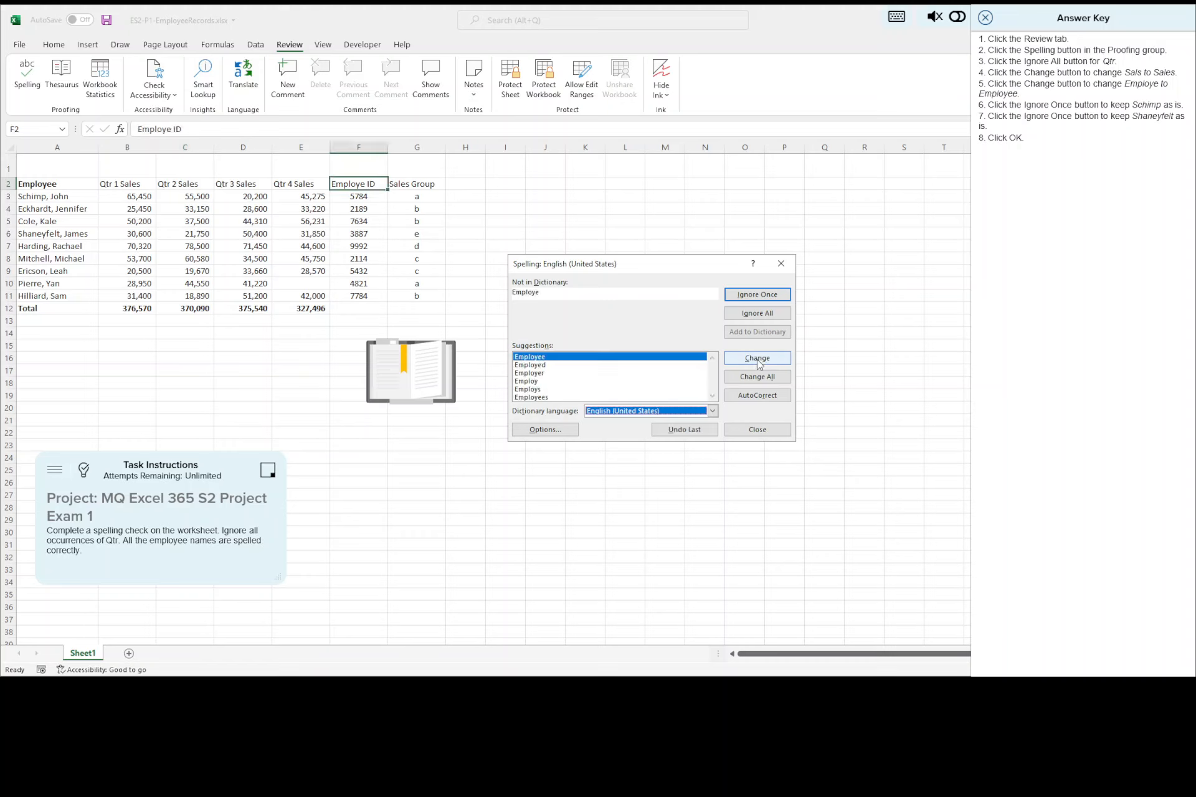
left_click(759, 364)
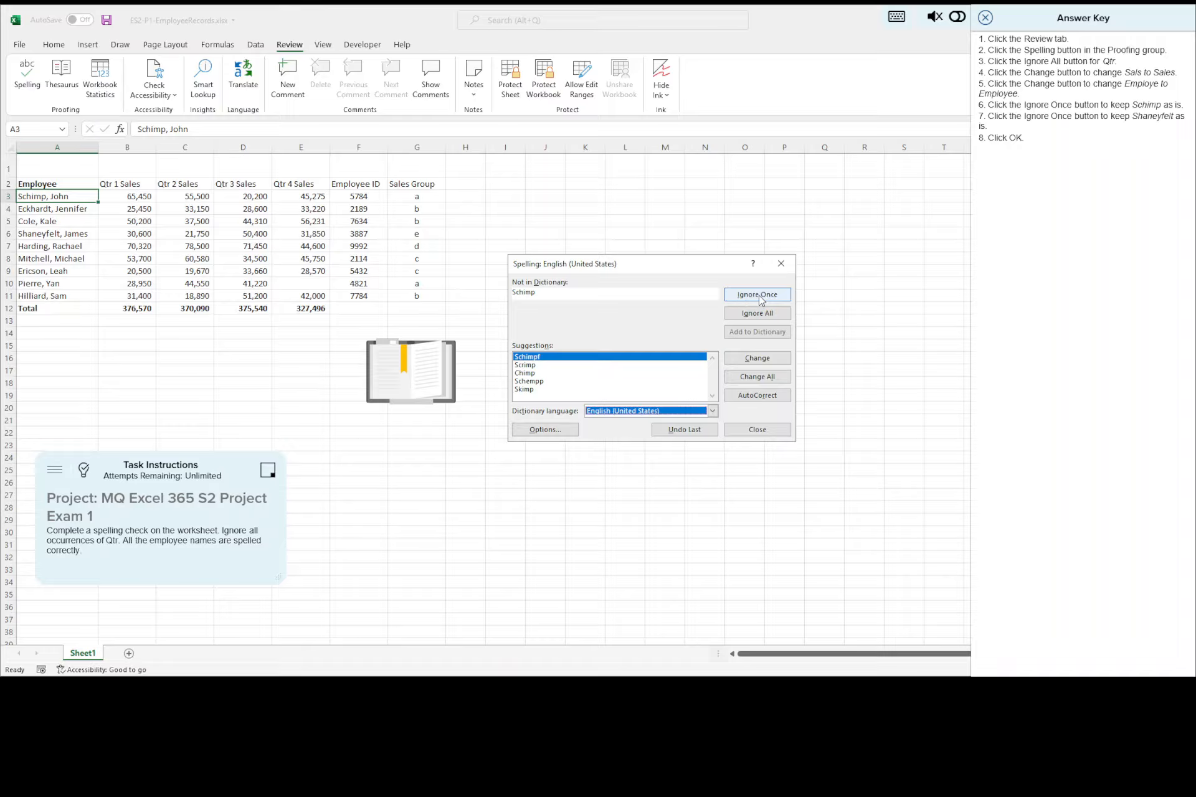
left_click(759, 296)
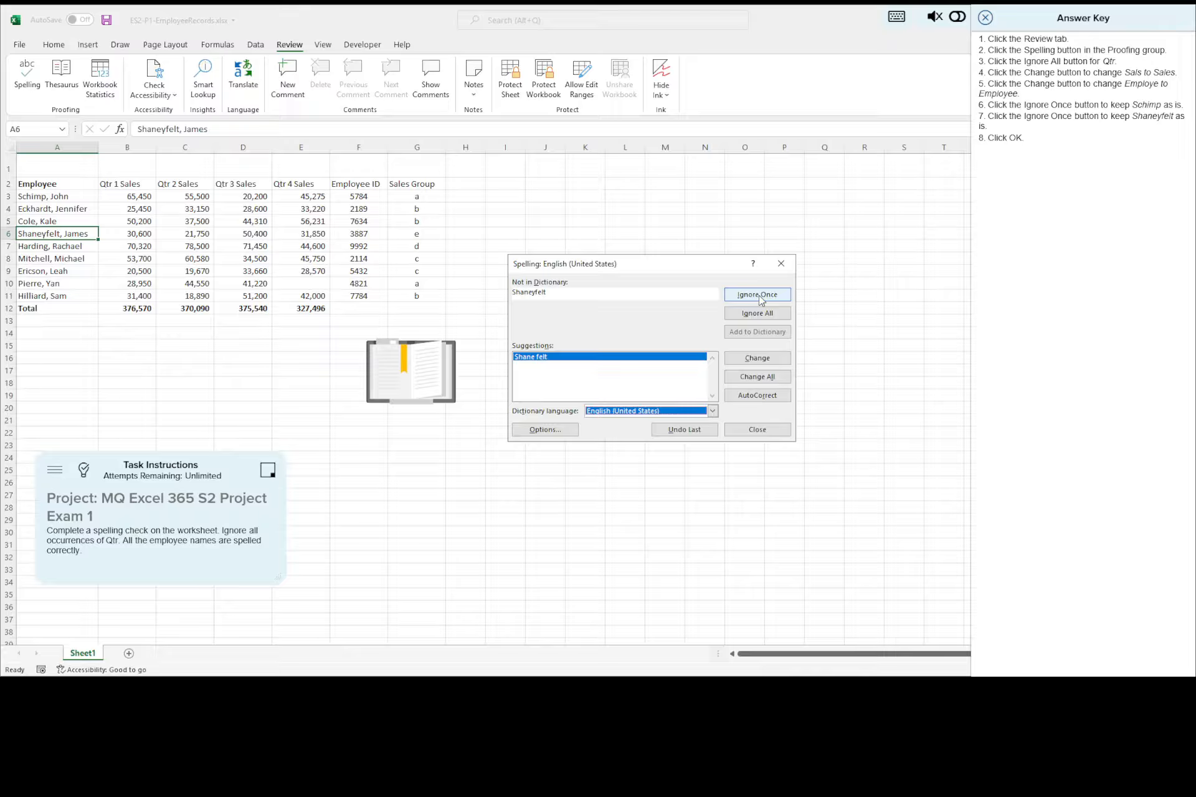
left_click(759, 298)
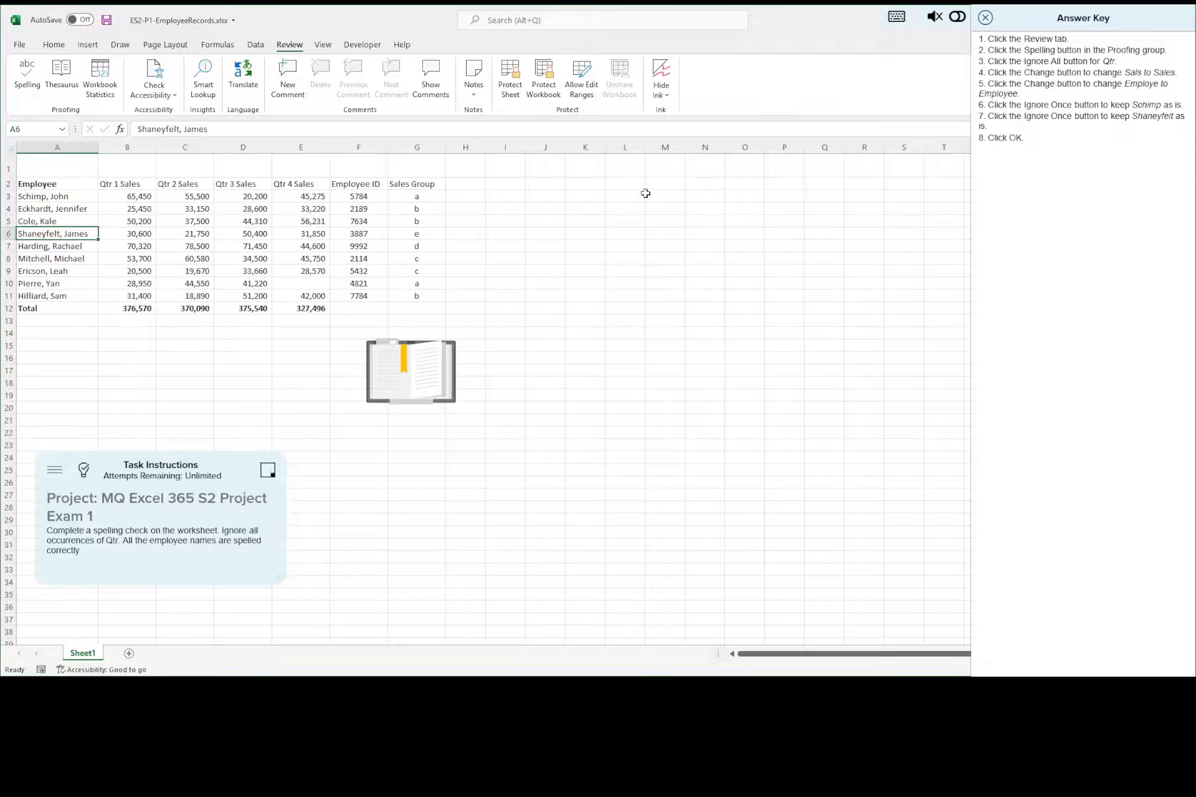
Step: Save the workbook and advance to the theme task, showing its answer key and the page layout commands
left_click(107, 20)
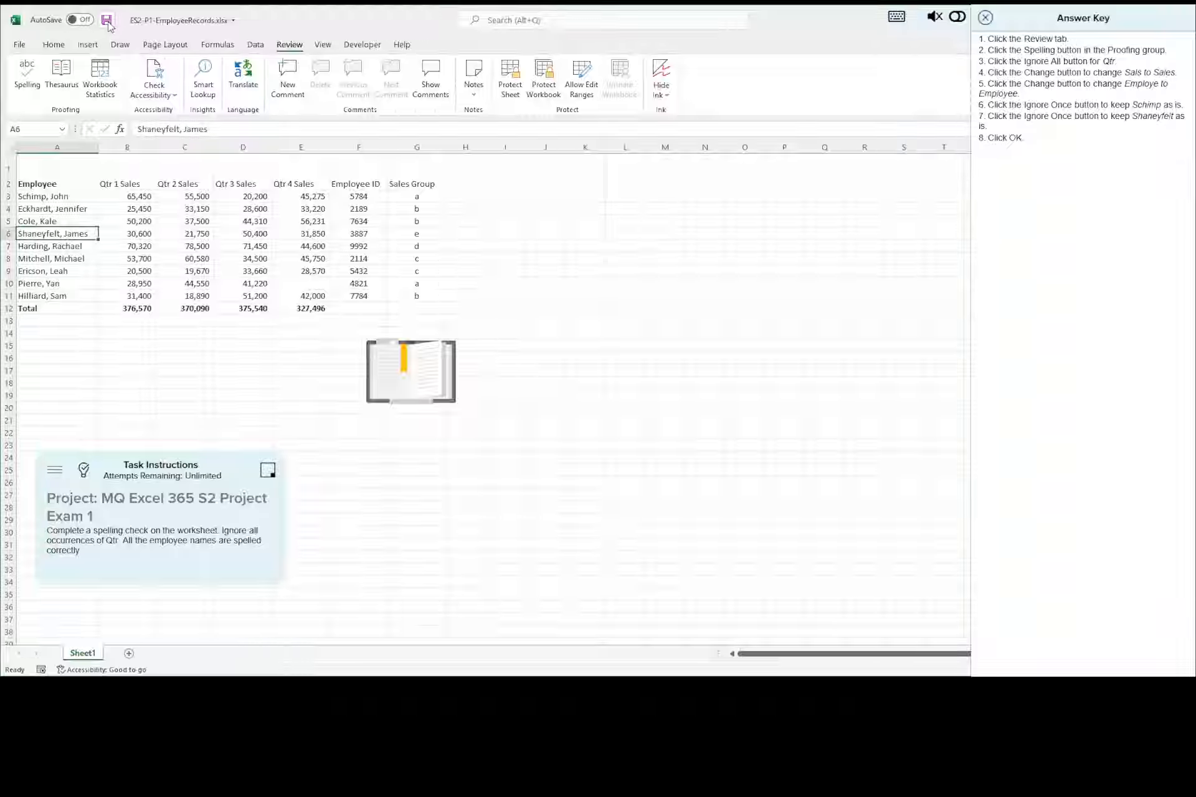
left_click(985, 18)
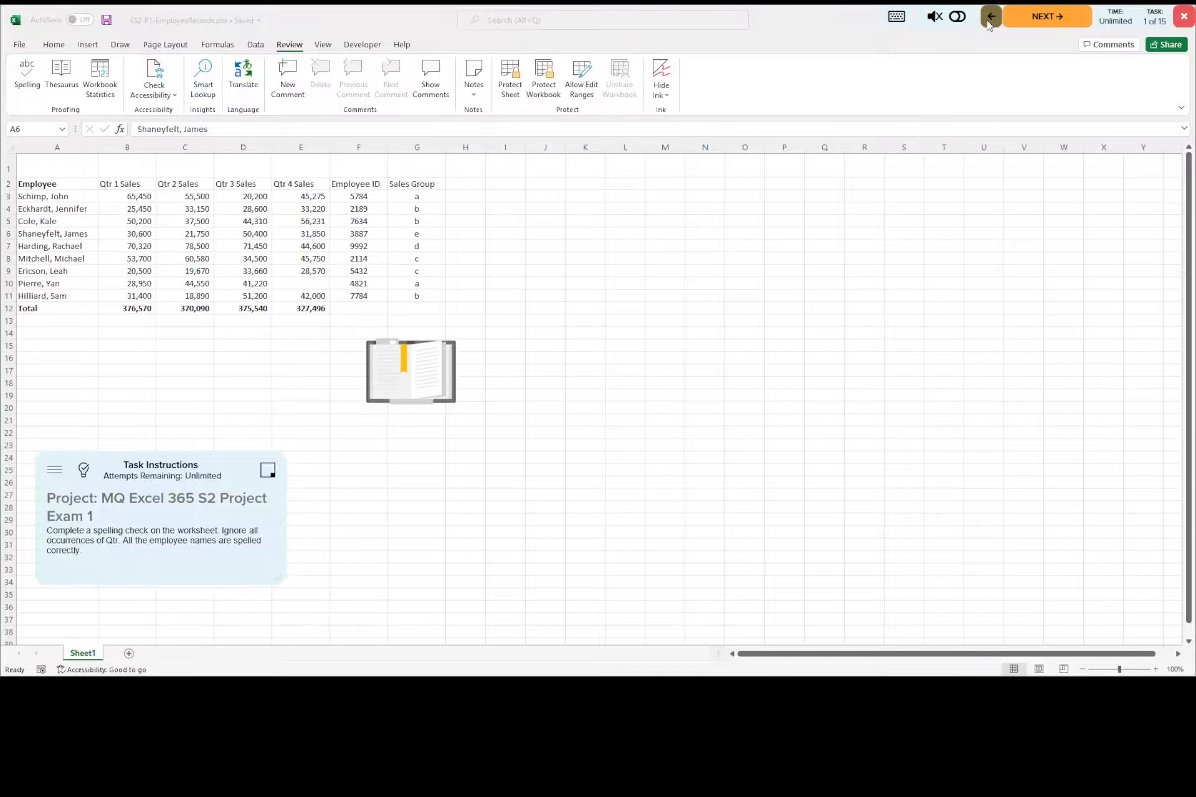
left_click(1027, 25)
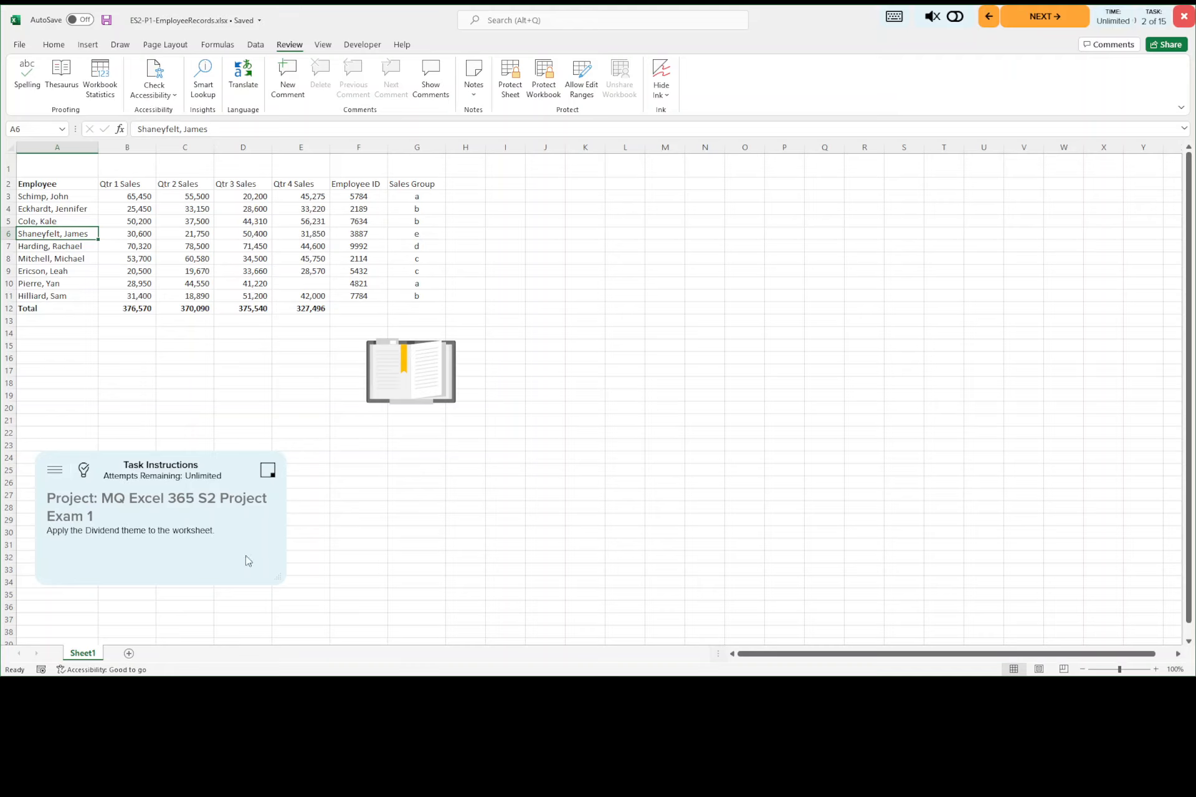
left_click(84, 475)
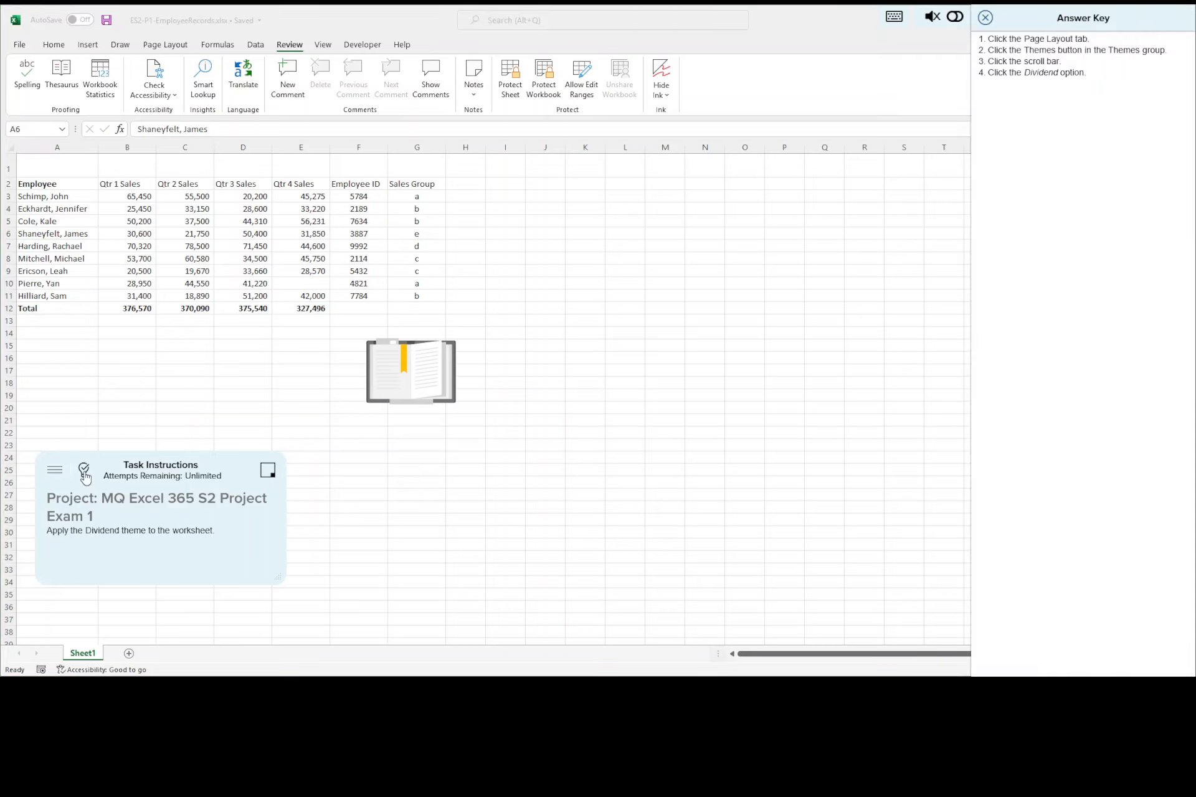
left_click(165, 44)
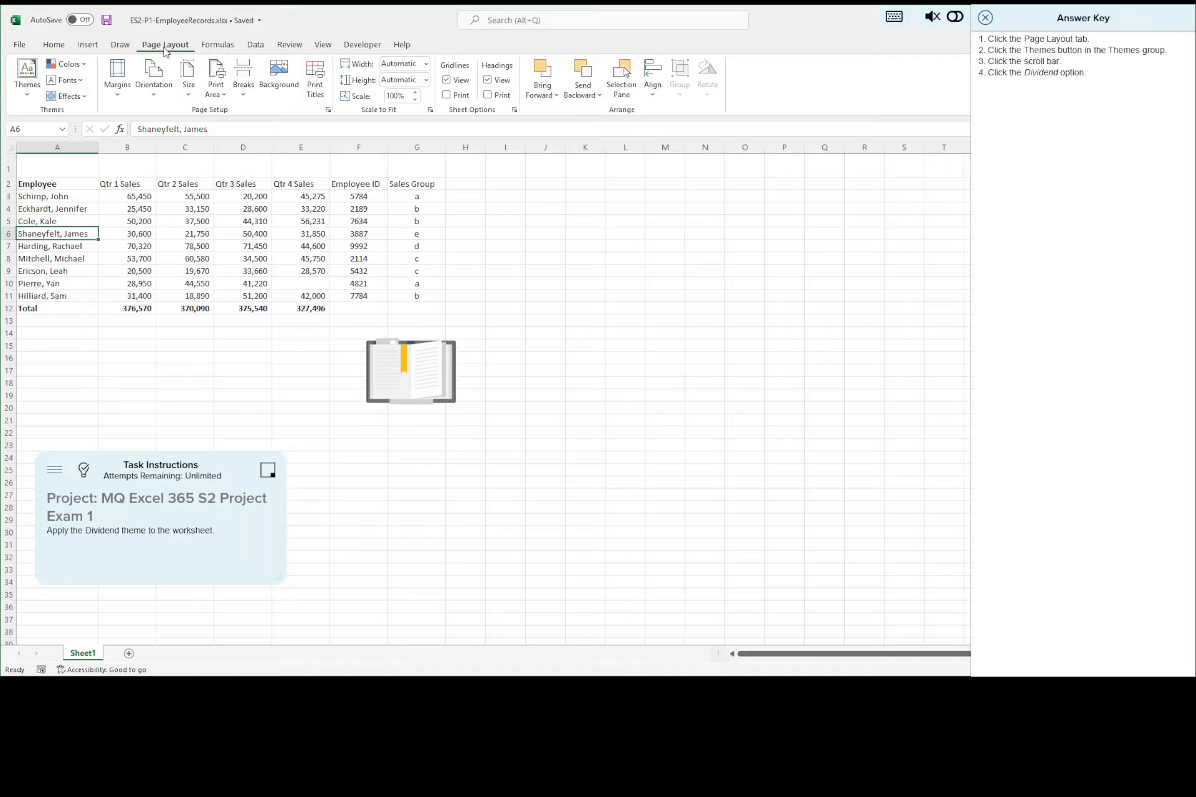
left_click(27, 94)
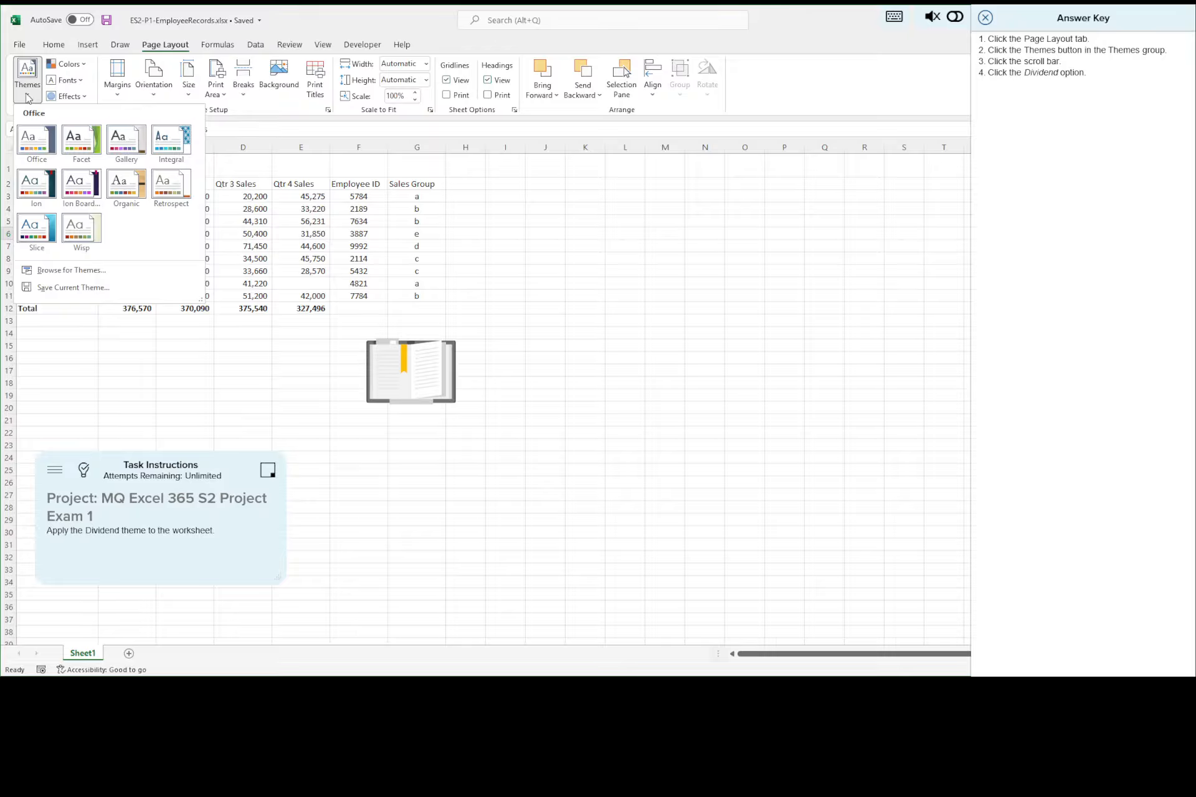
left_click(28, 93)
left_click(27, 94)
left_click(604, 319)
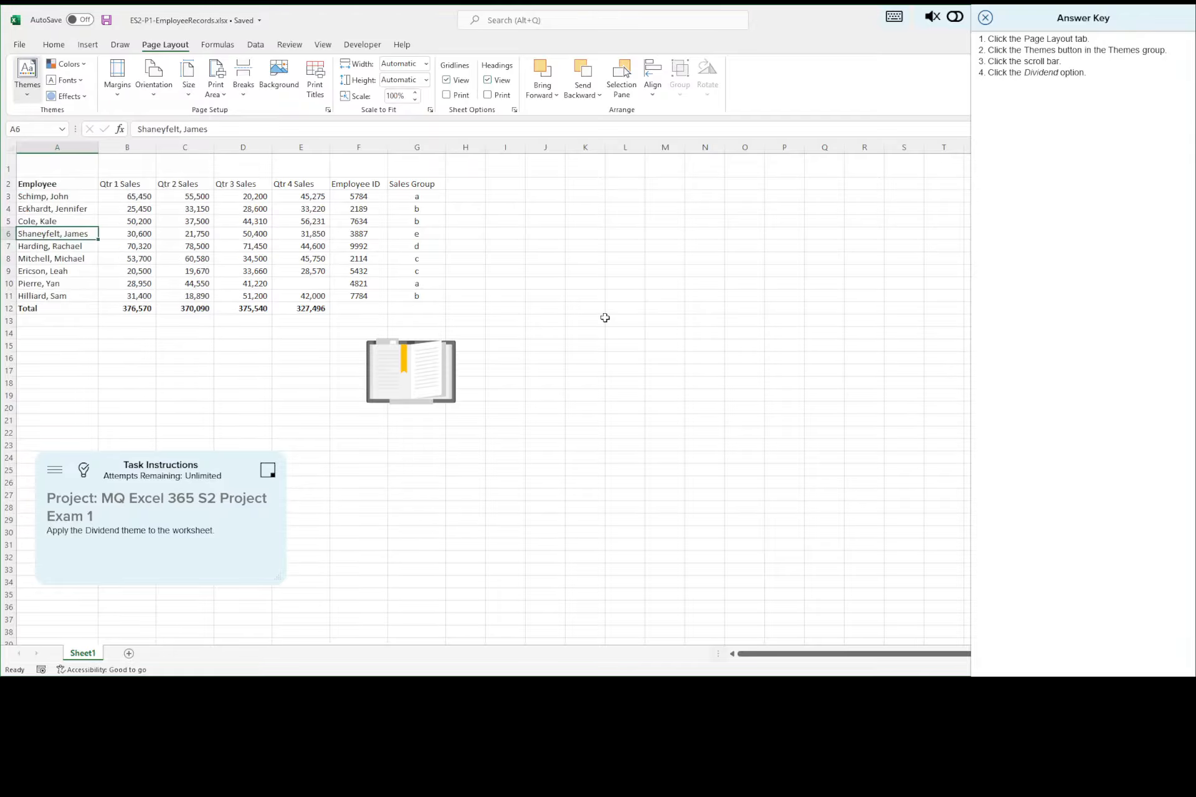
left_click(600, 314)
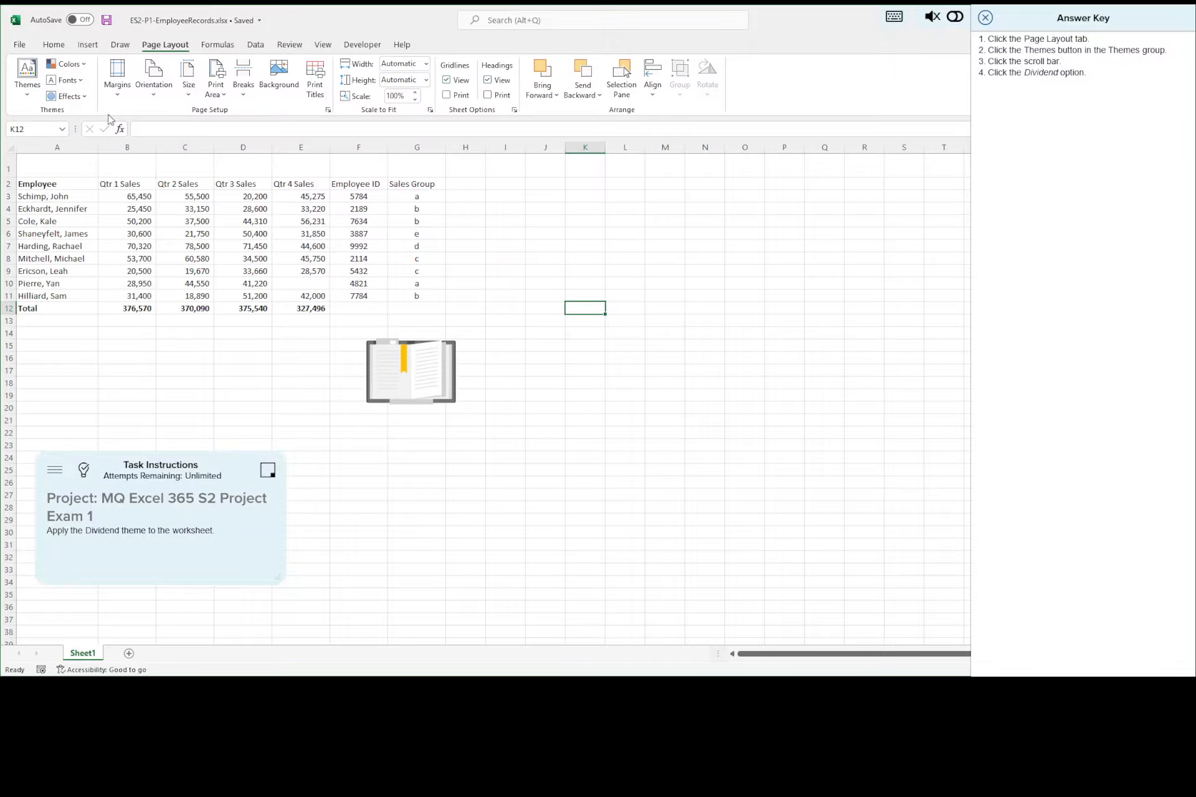
Step: Apply the Dividend theme to the worksheet
left_click(25, 92)
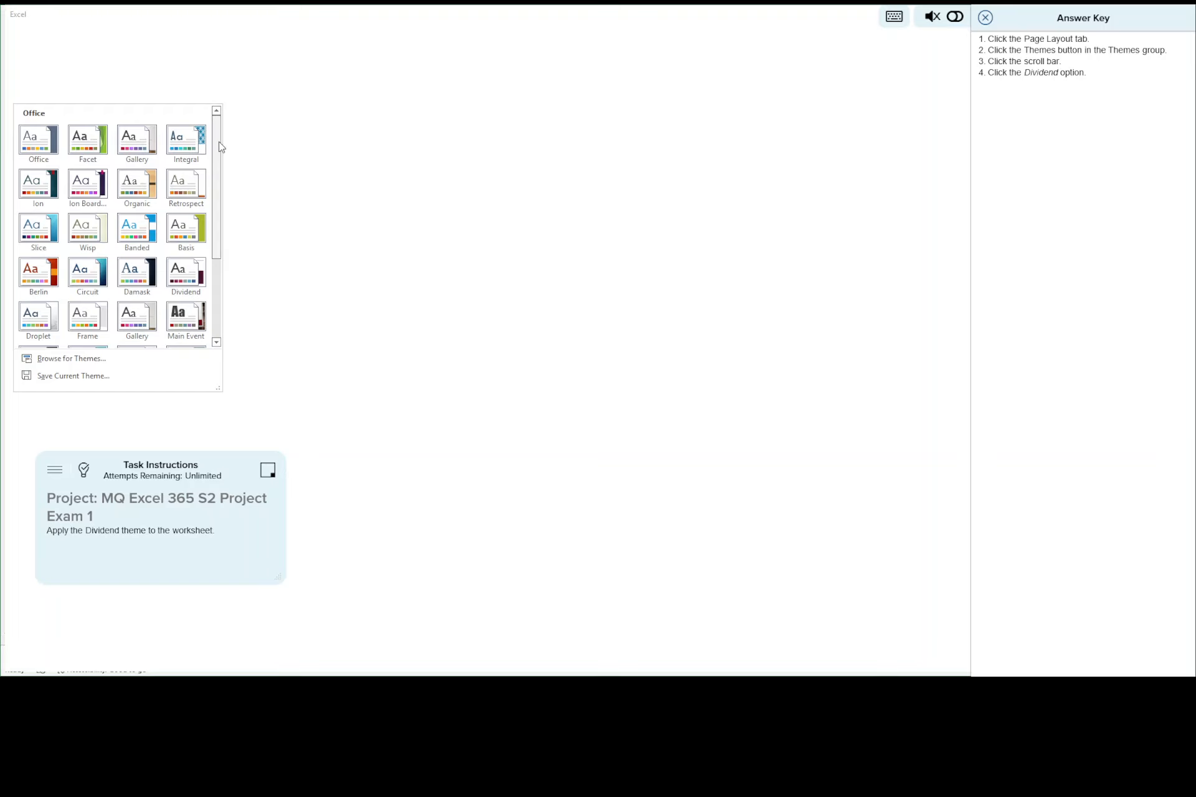
left_click_drag(219, 145, 218, 170)
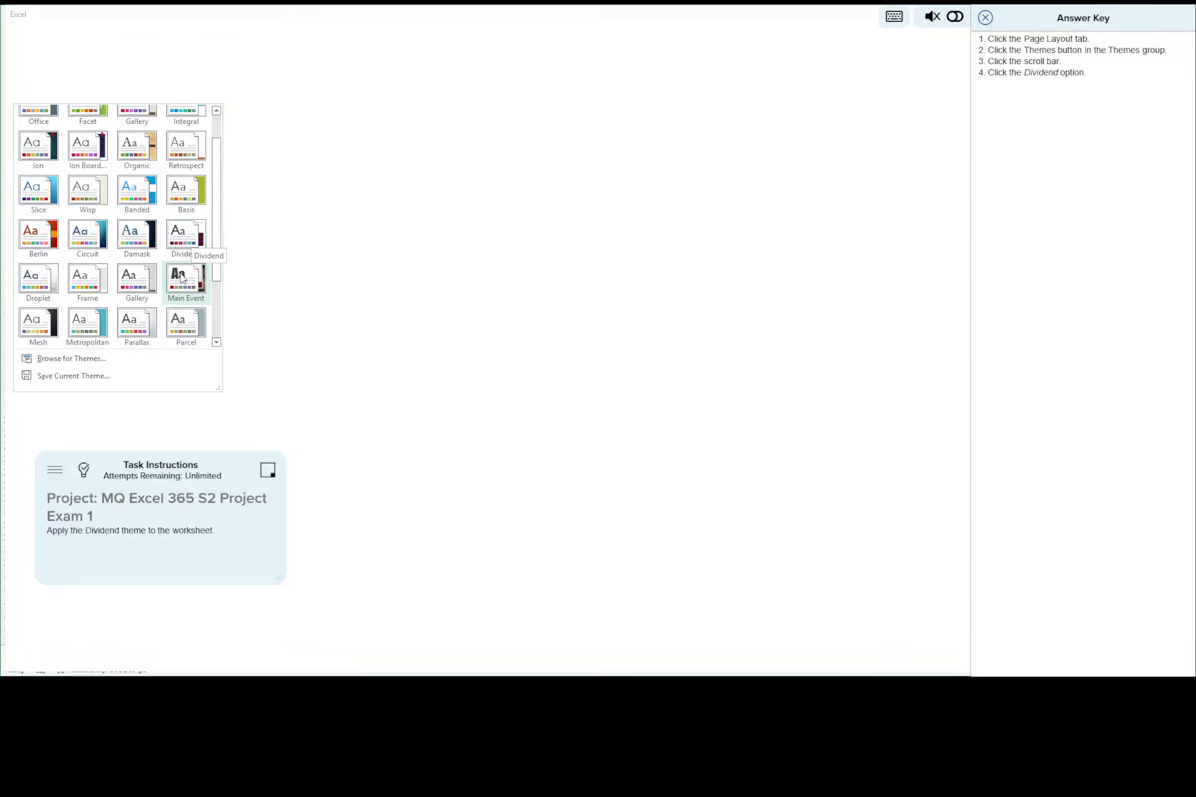
left_click(185, 236)
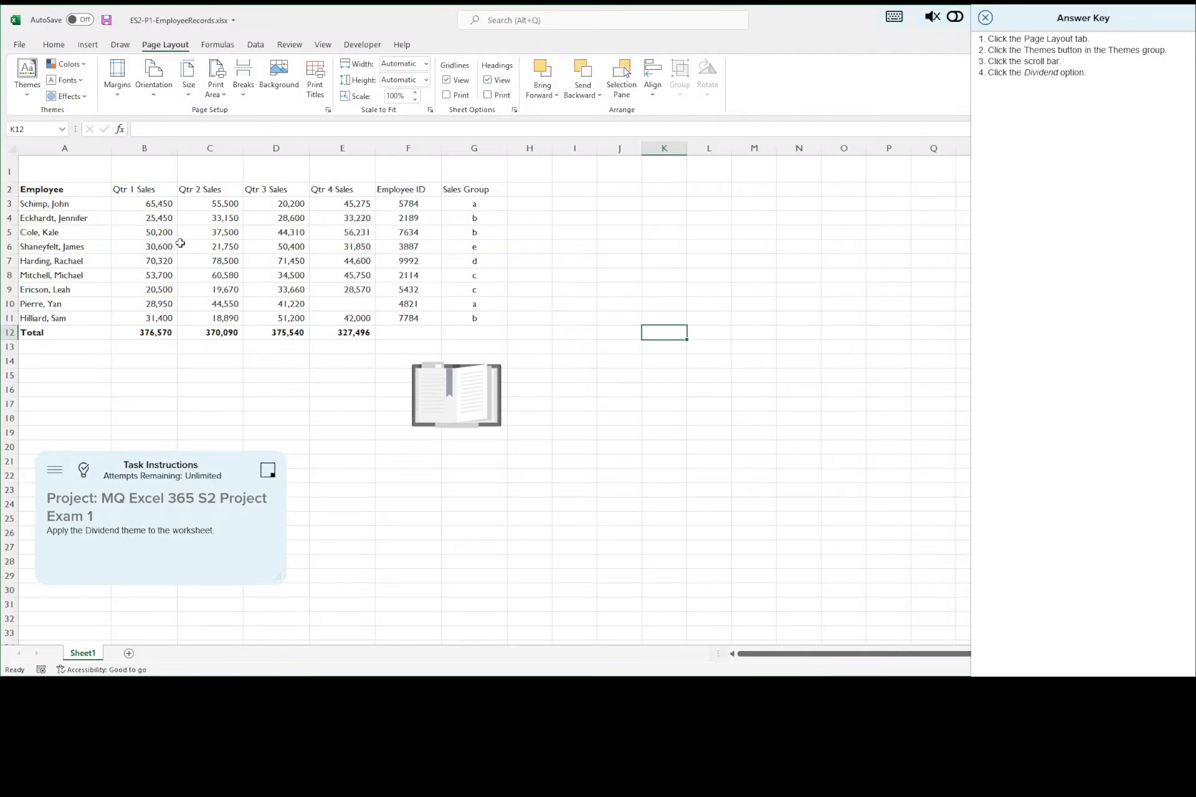
Step: Save the themed workbook and advance to task 3 with its answer key displayed
left_click(107, 23)
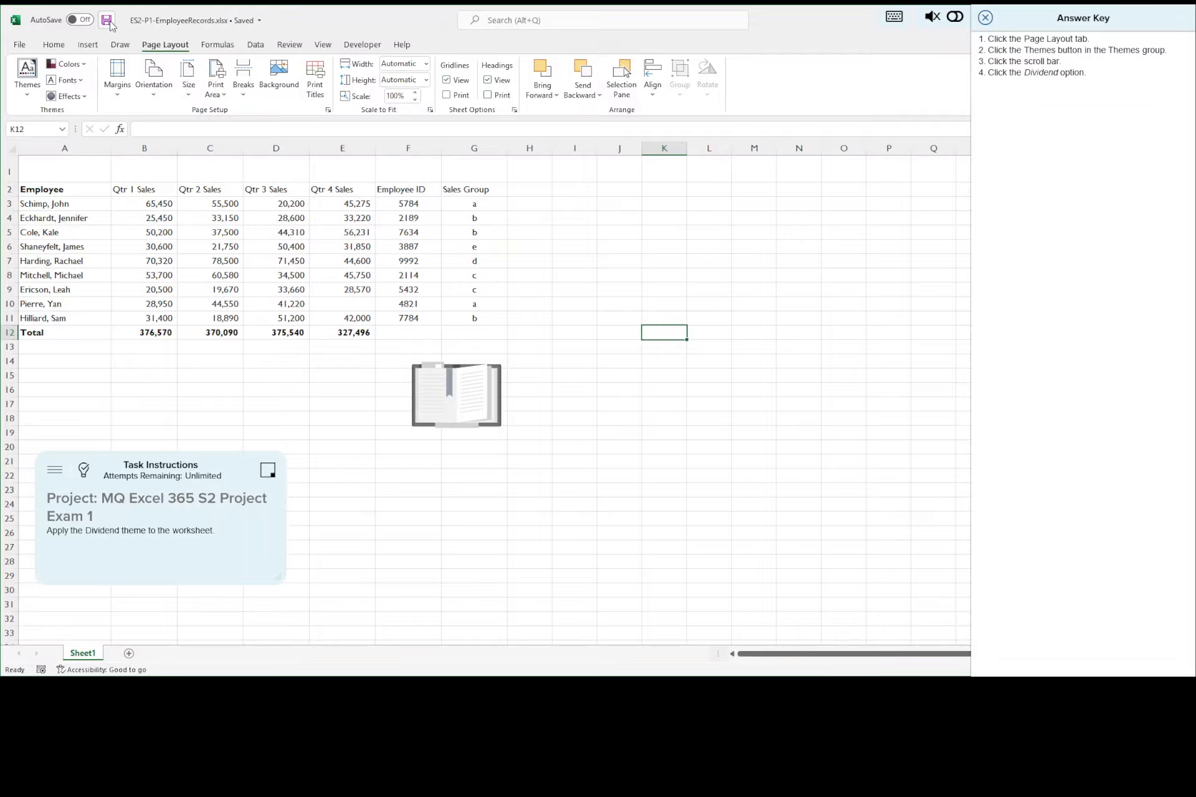
left_click(985, 18)
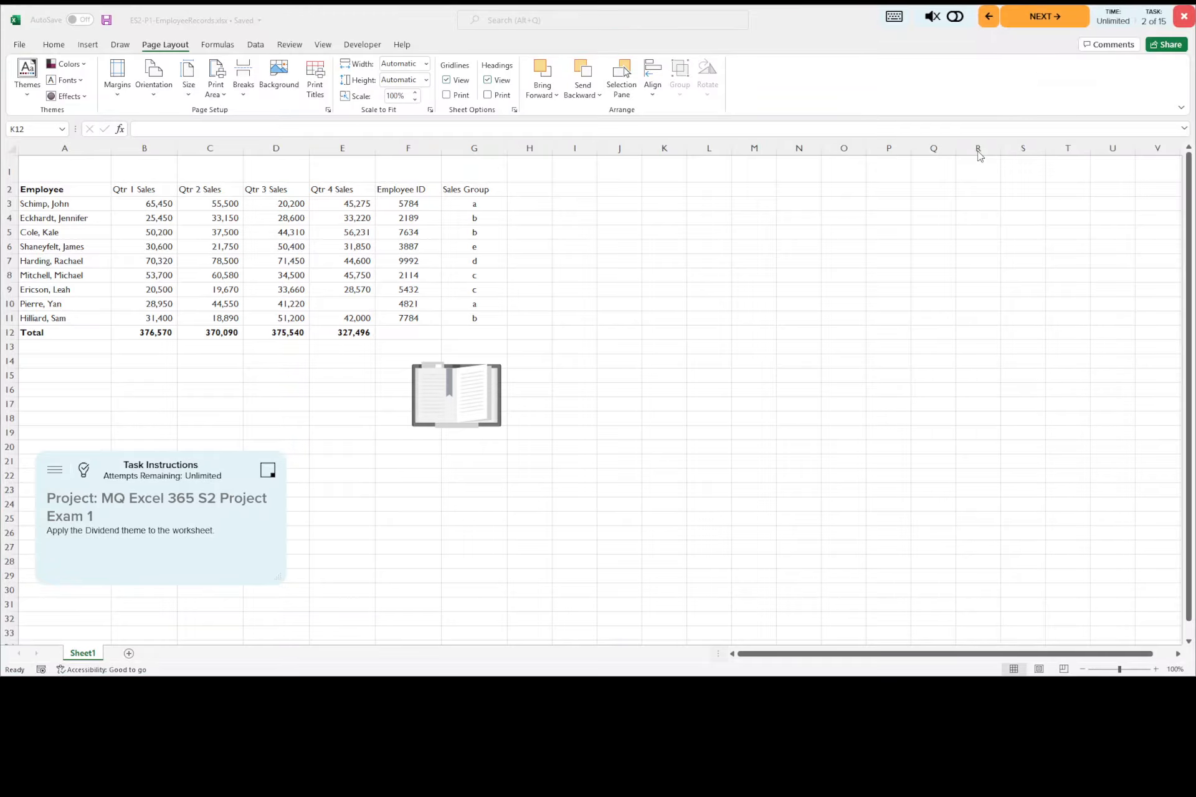
left_click(1045, 19)
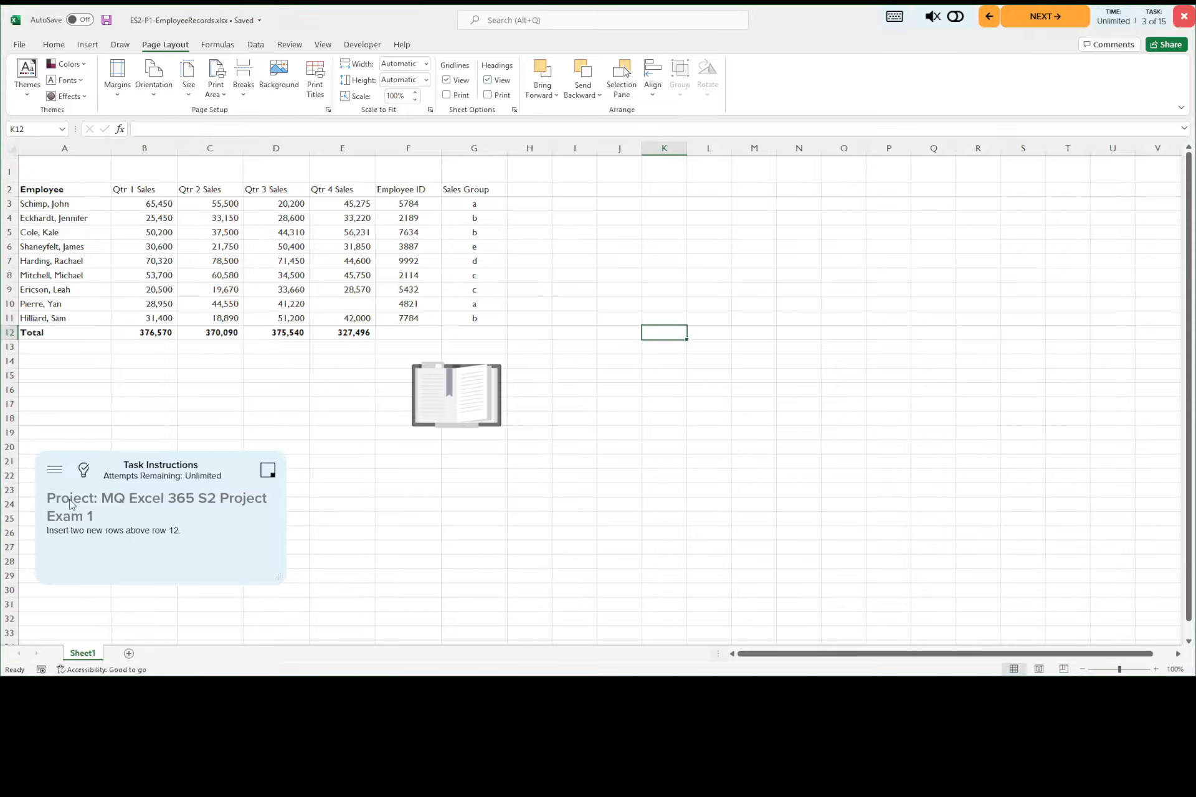
left_click(84, 475)
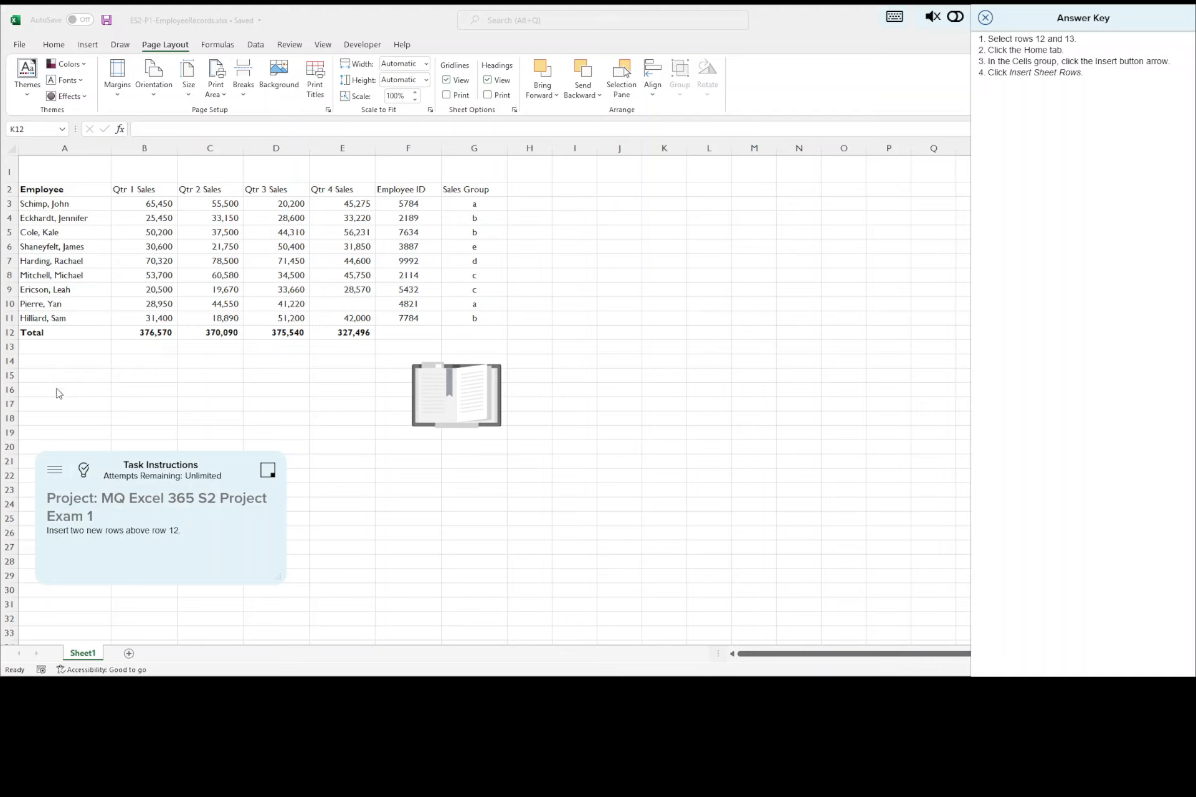
Step: Insert two new sheet rows above row 12, which holds the totals
left_click(5, 333)
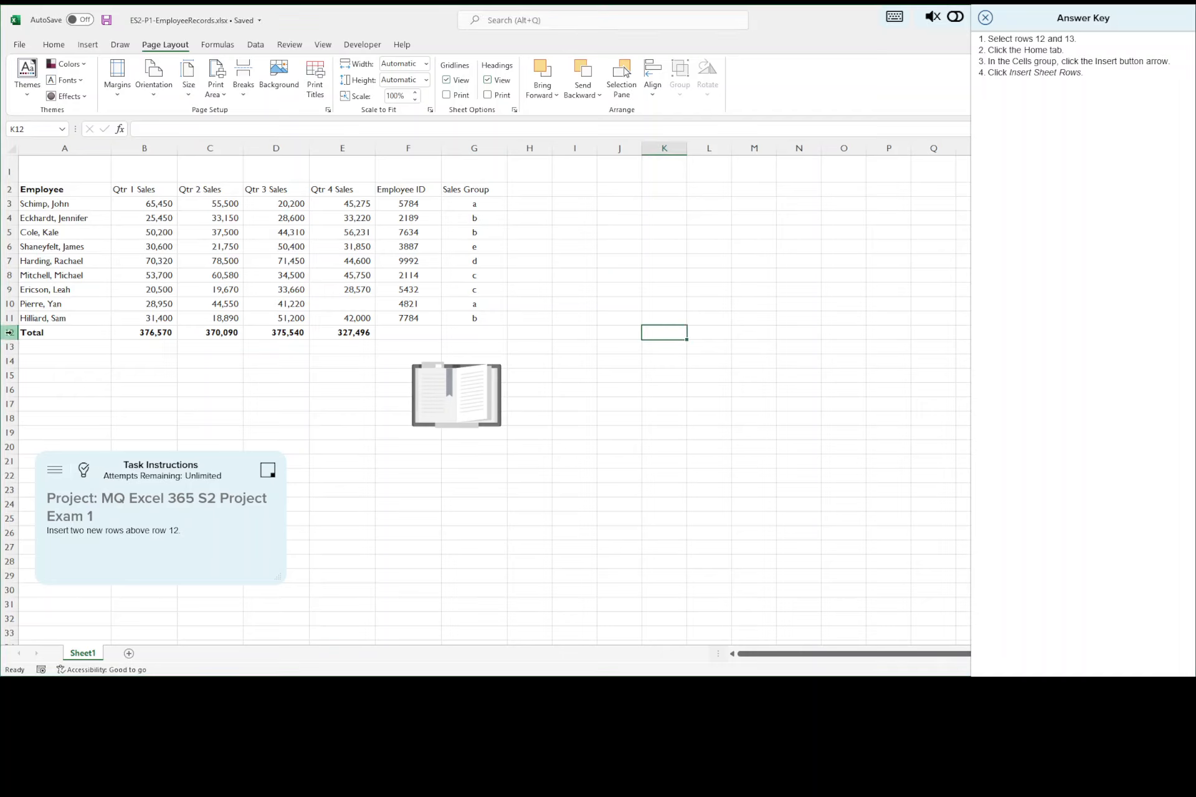
left_click_drag(9, 332, 10, 345)
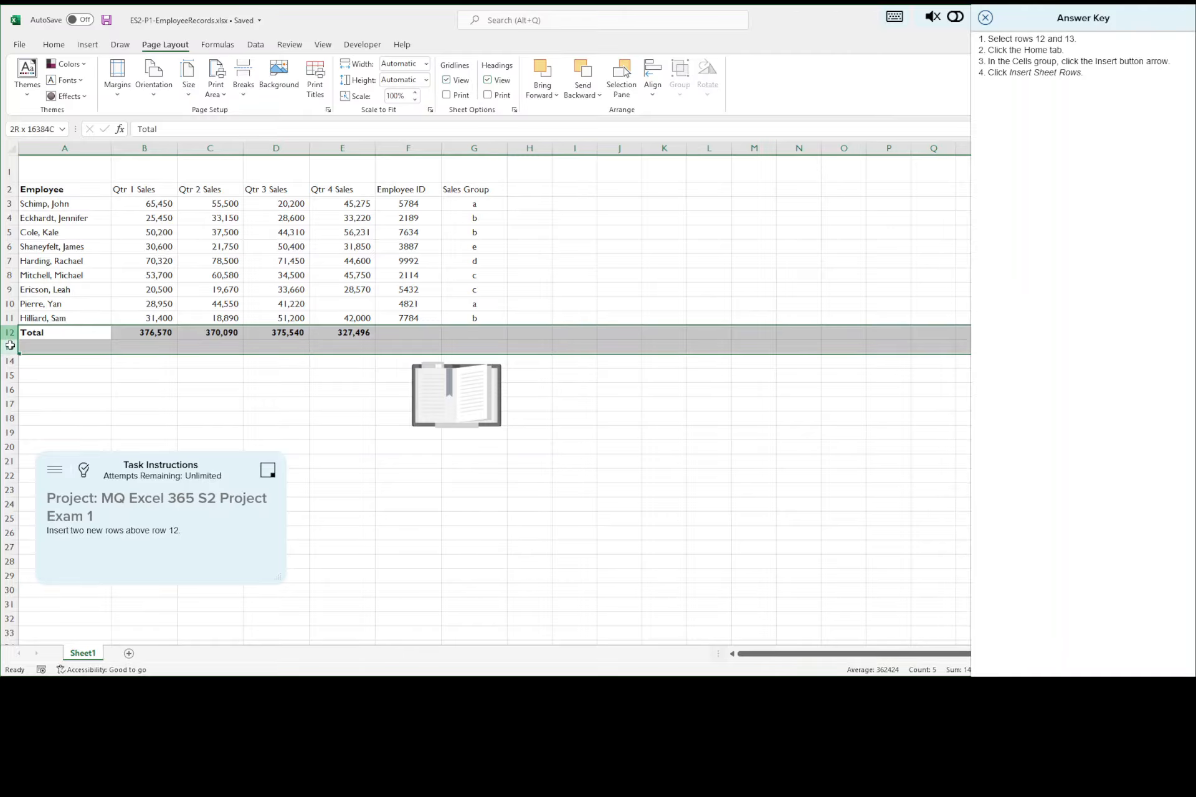
left_click_drag(10, 346, 7, 346)
left_click(54, 45)
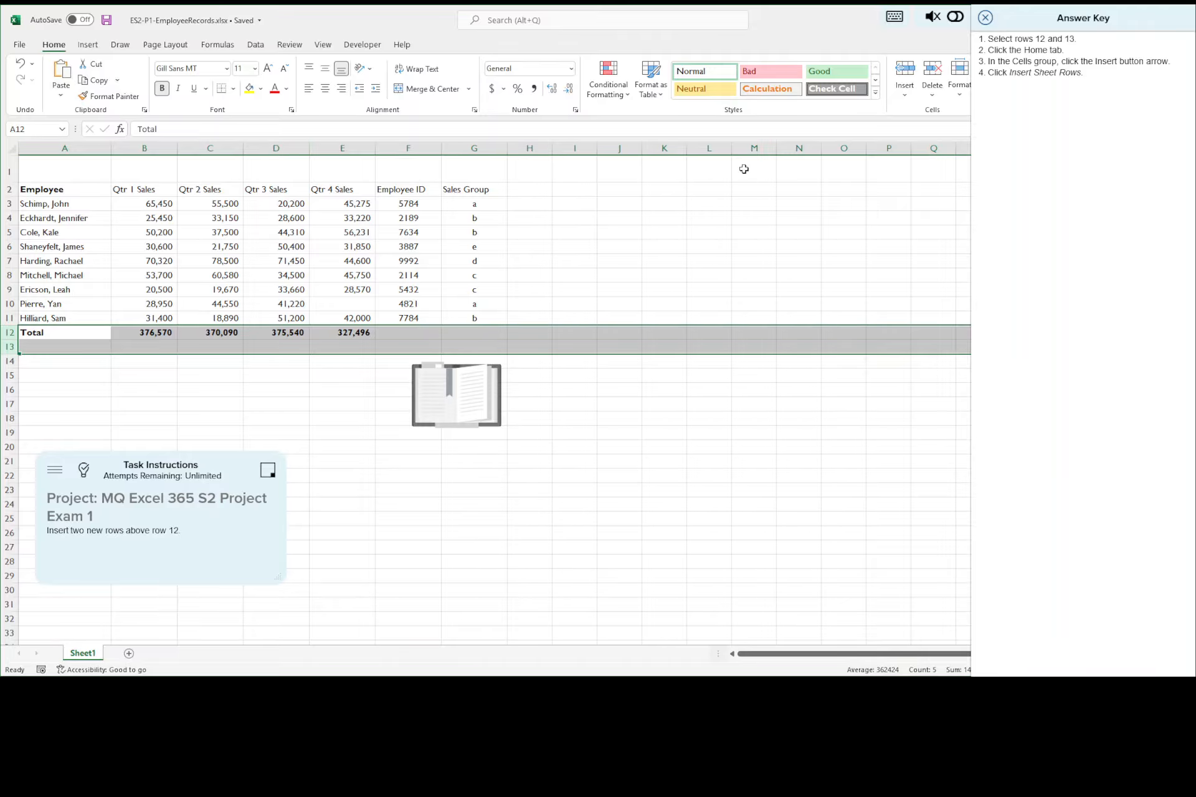
left_click(905, 95)
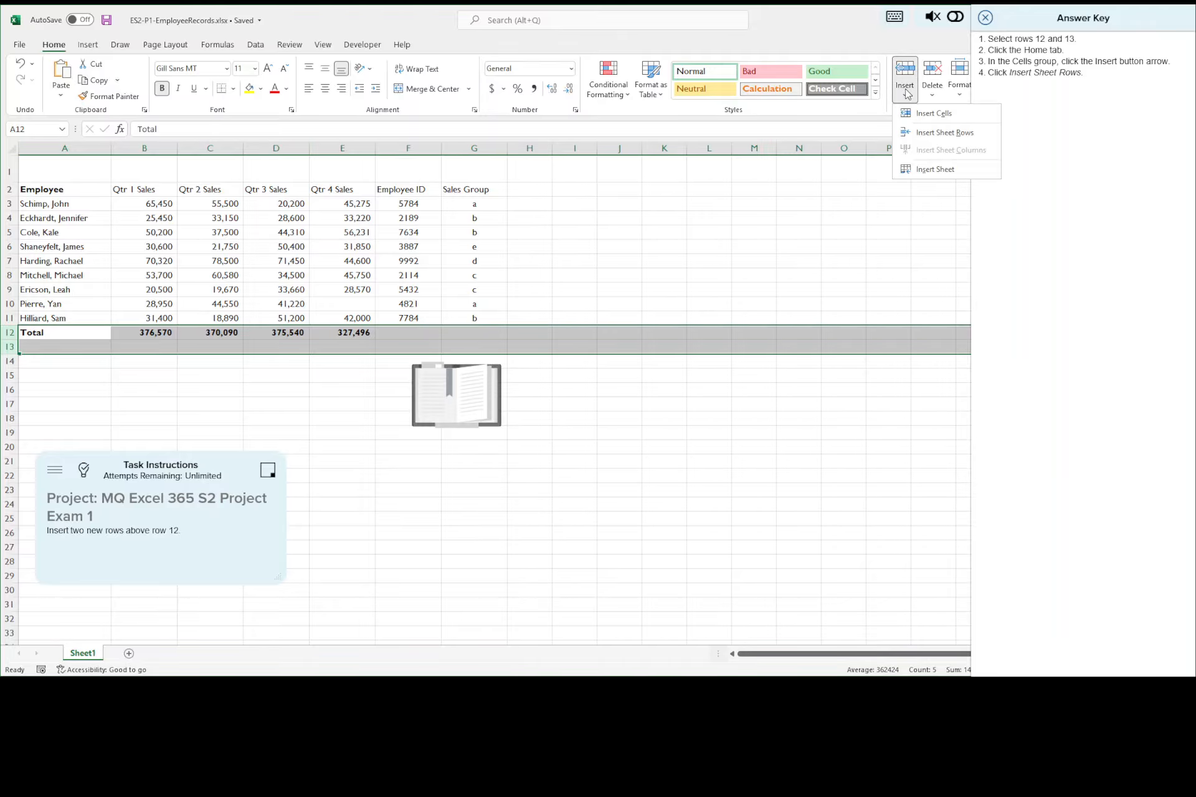
left_click(952, 134)
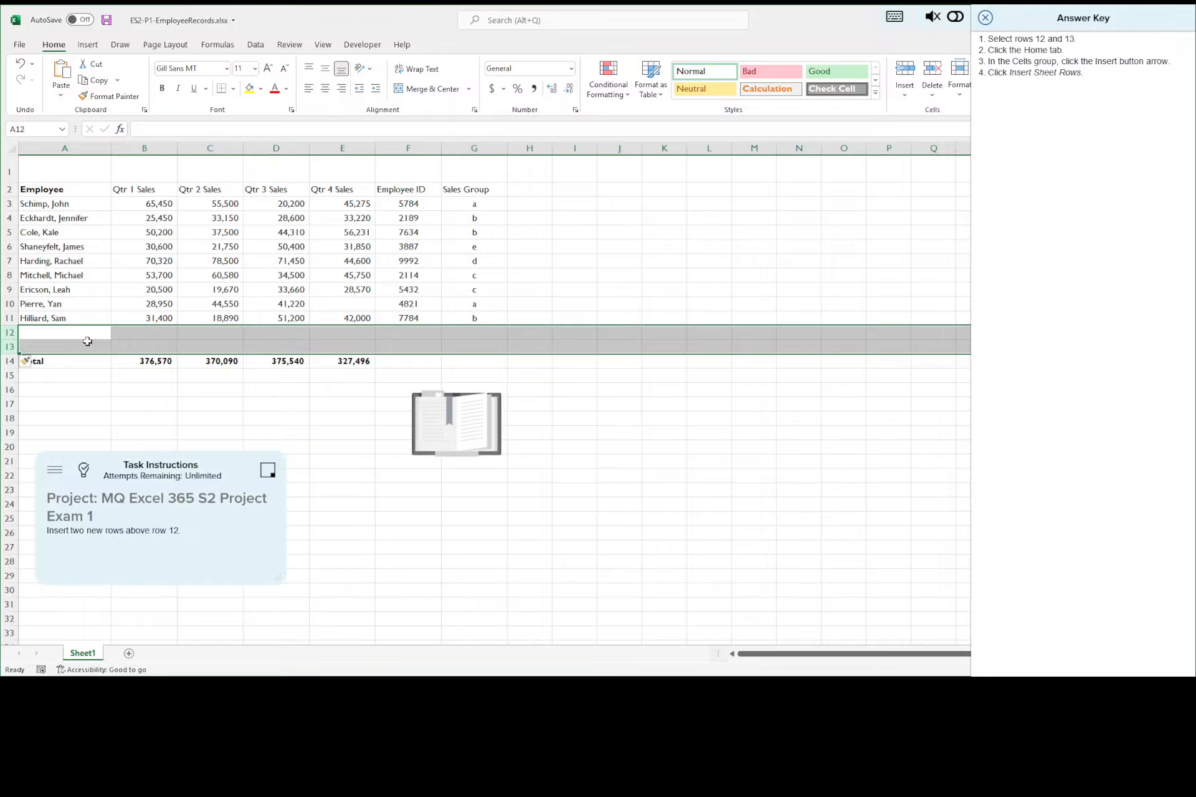
Step: Save the workbook with the inserted rows and advance to task 4 with its answer key displayed
left_click(107, 22)
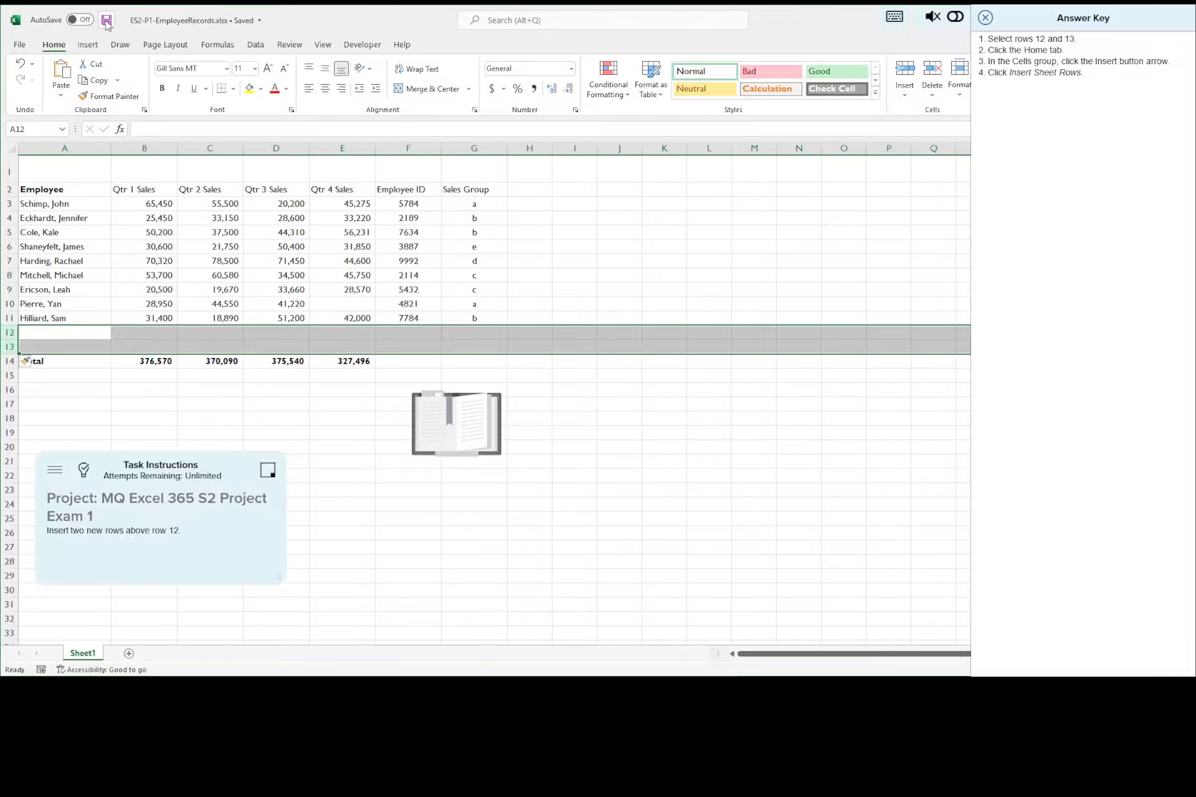
left_click(986, 18)
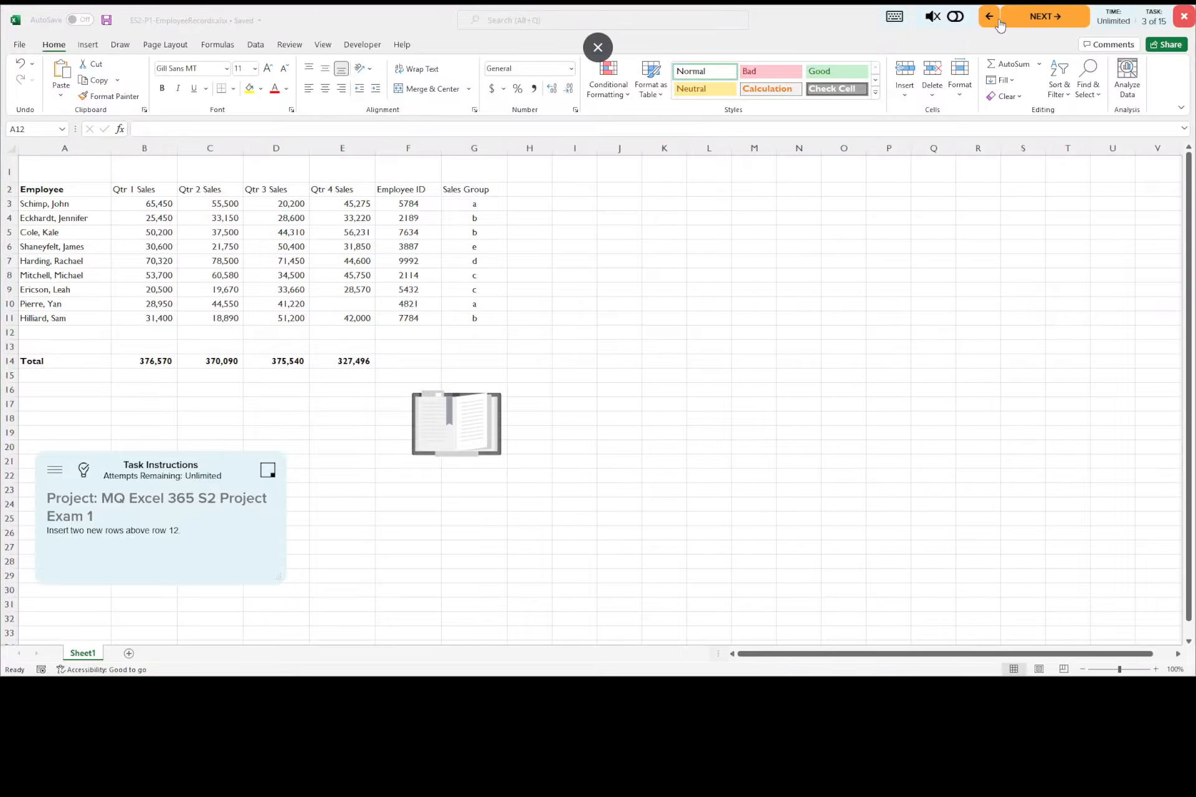
left_click(1028, 19)
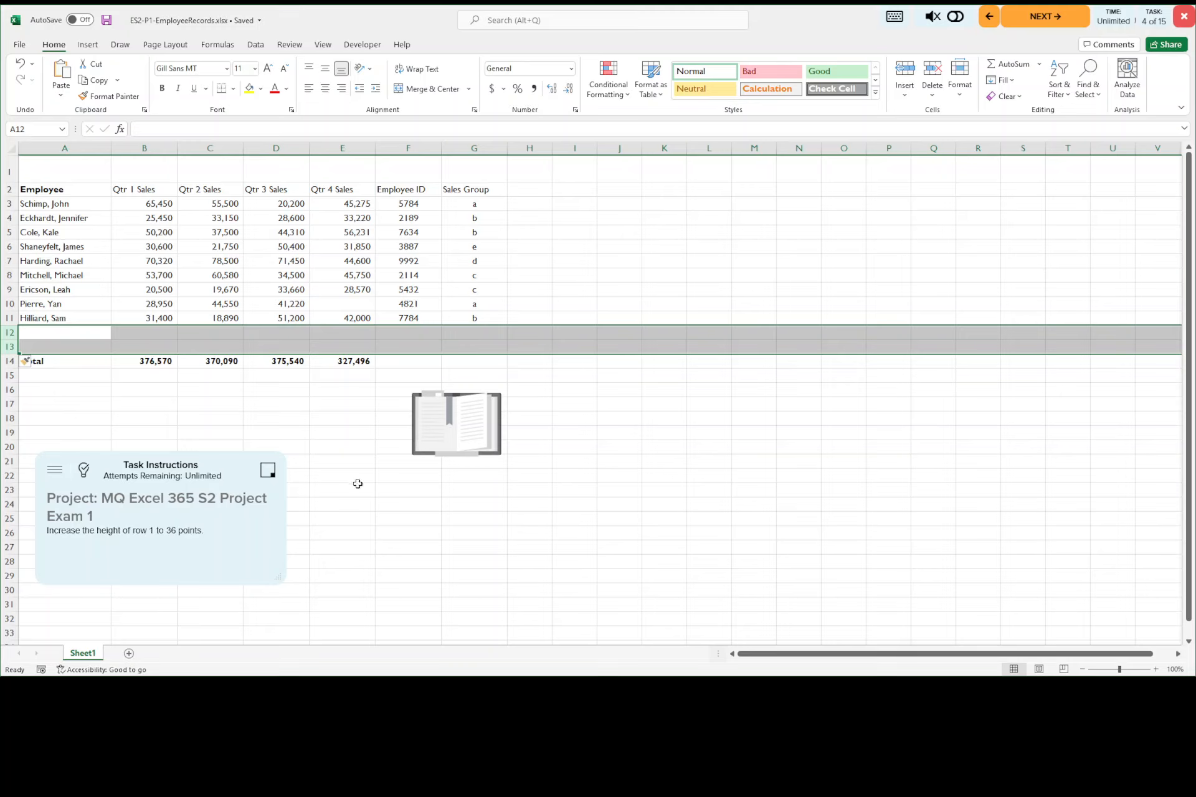
left_click(86, 472)
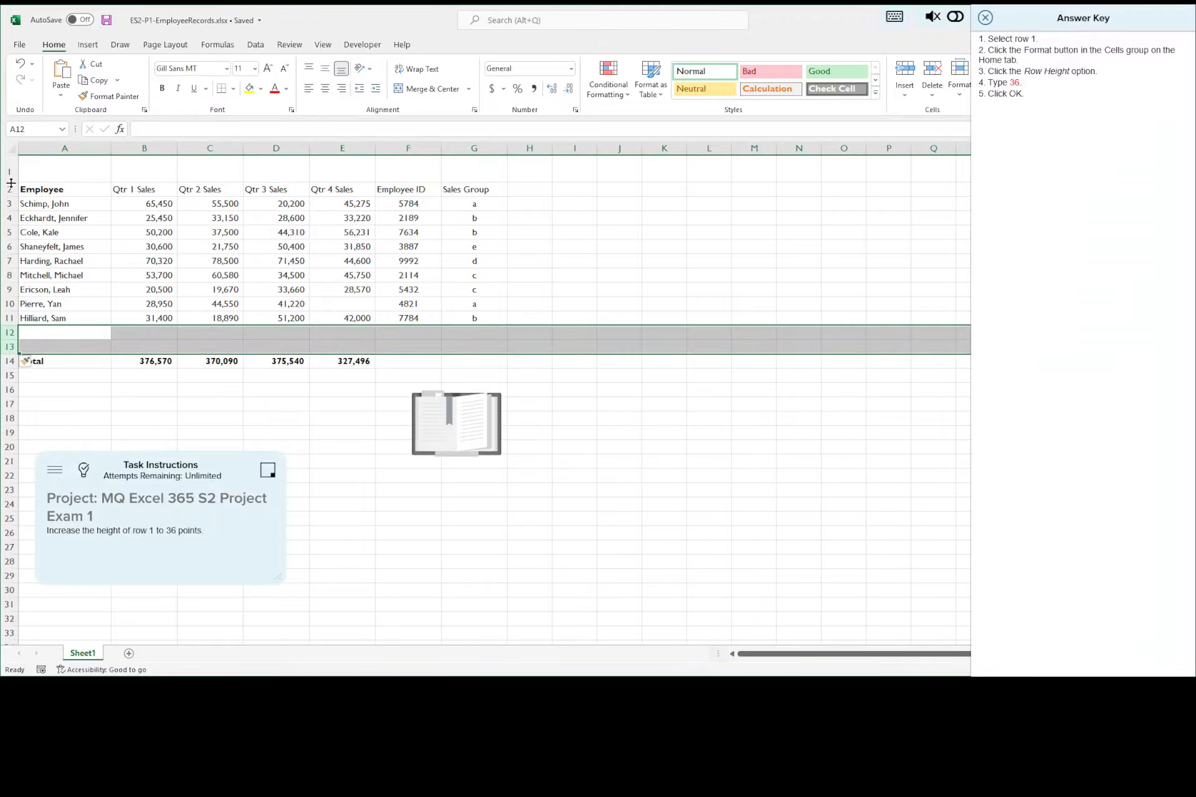
Step: Set the height of row 1 to 36 points
left_click_drag(11, 182, 9, 185)
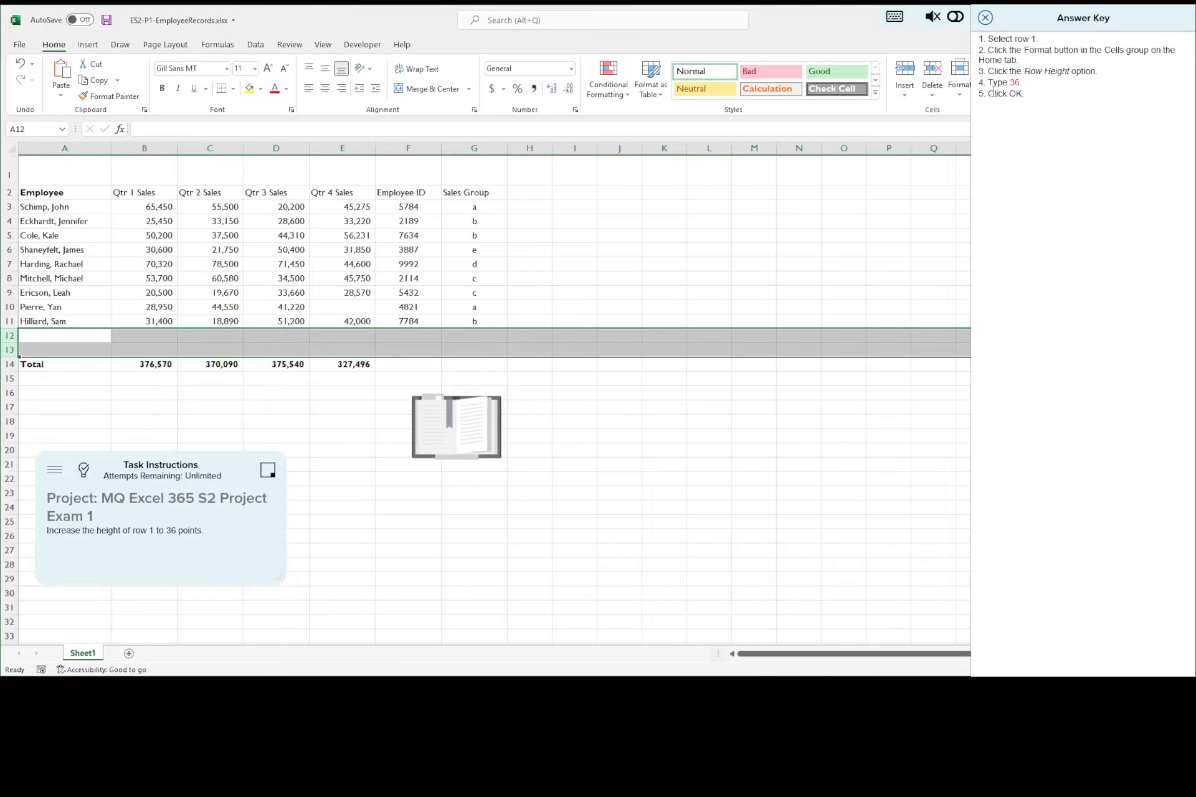
left_click(963, 99)
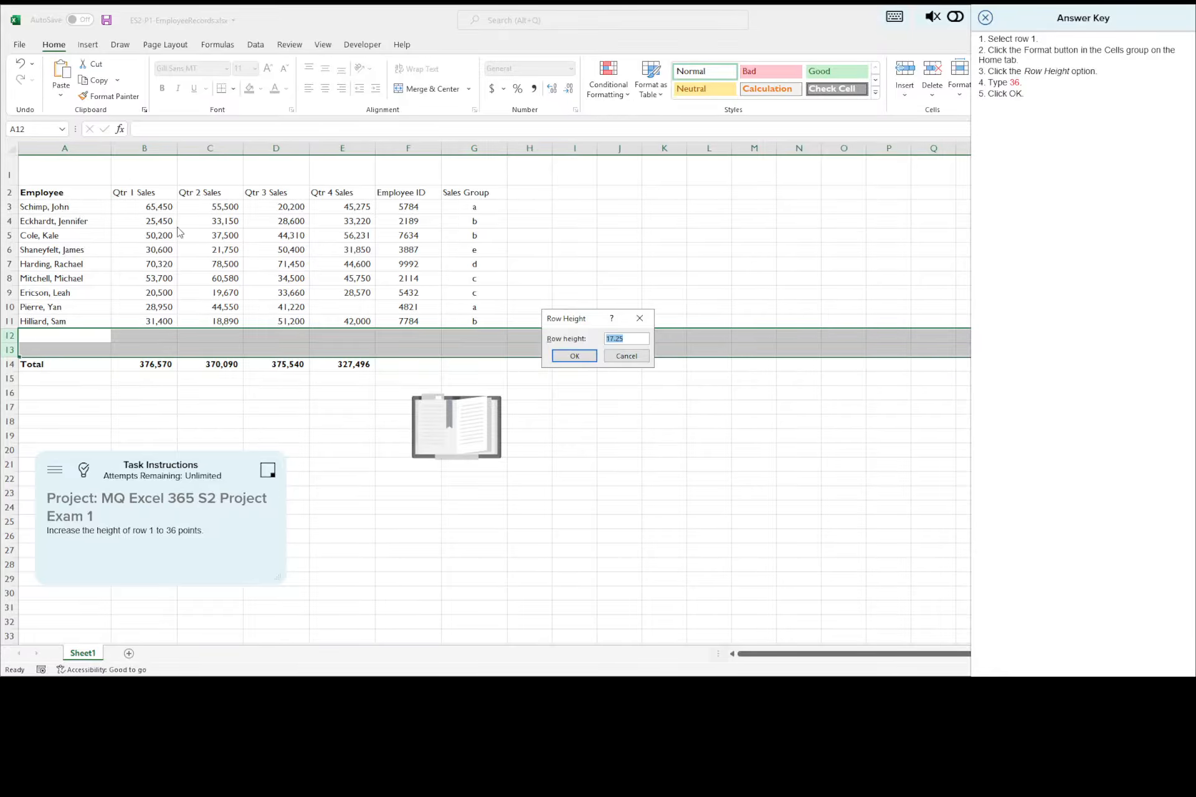
left_click(626, 355)
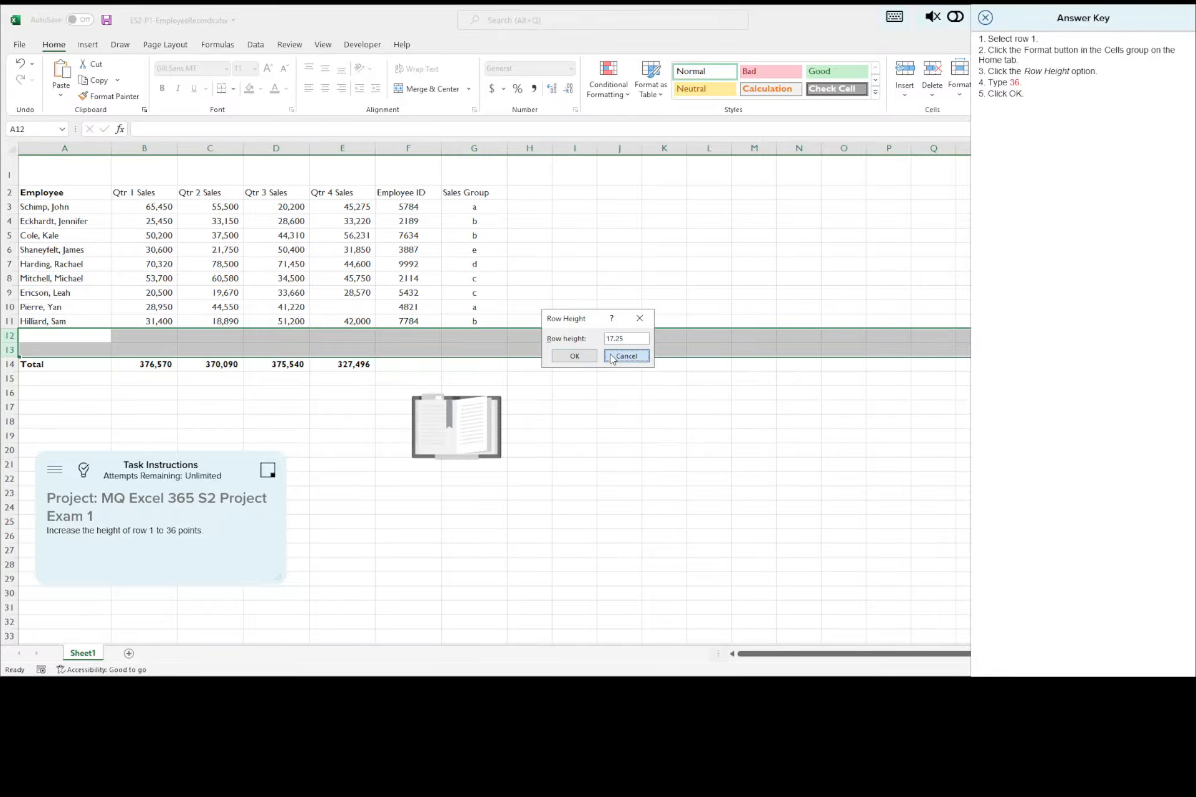
left_click(5, 172)
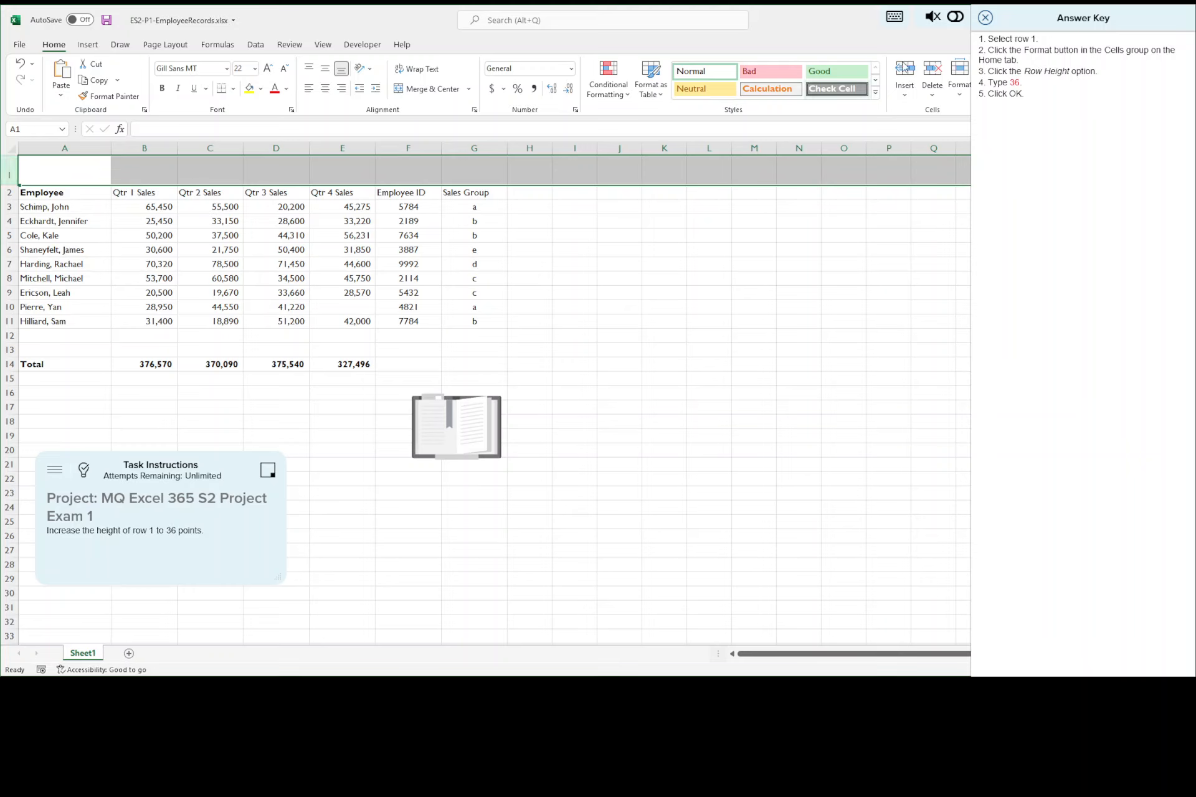
left_click(959, 87)
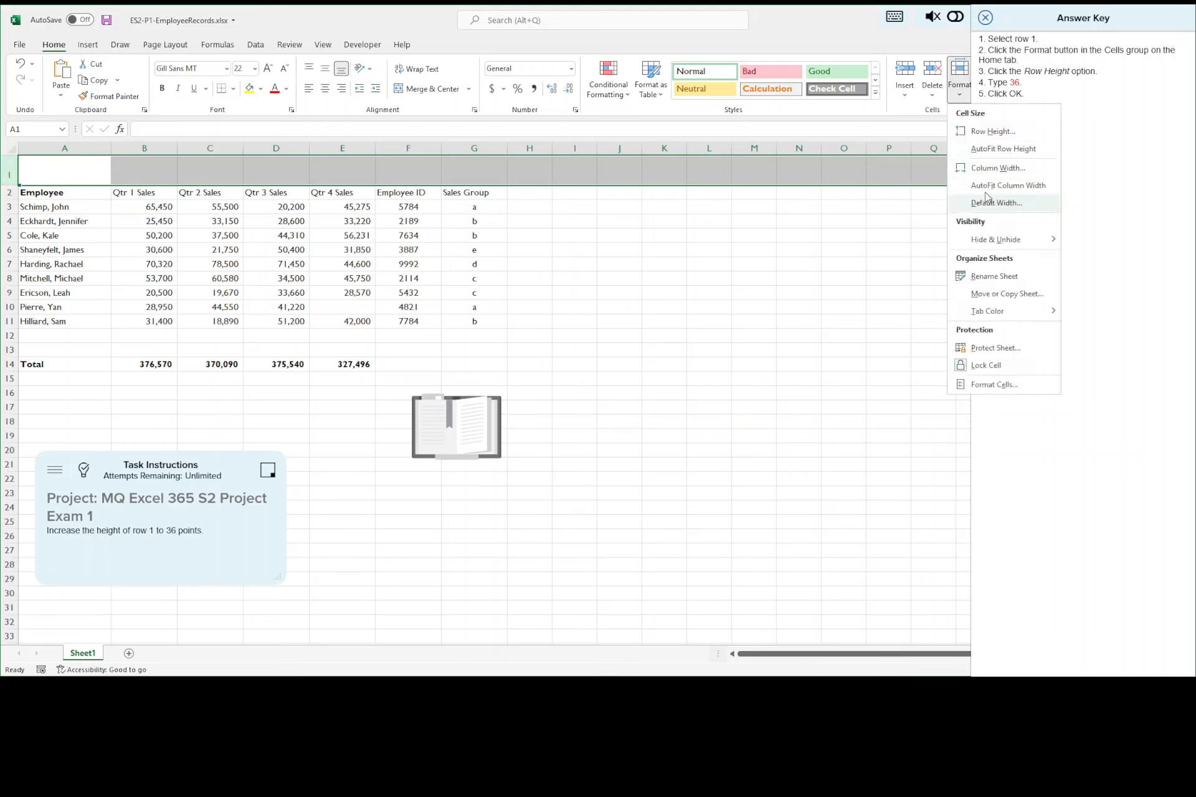
left_click(990, 132)
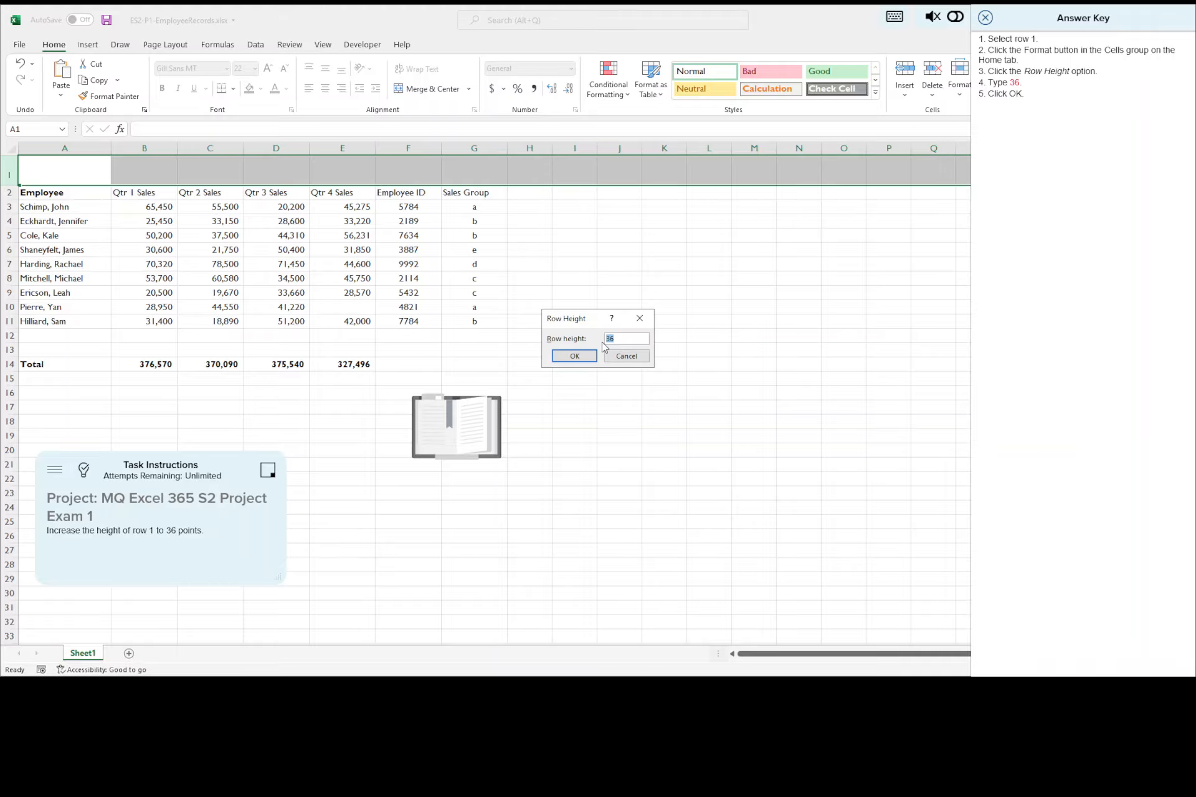
left_click(586, 357)
Step: Save the workbook with the resized row and advance to task 5 with its answer key displayed
left_click(107, 21)
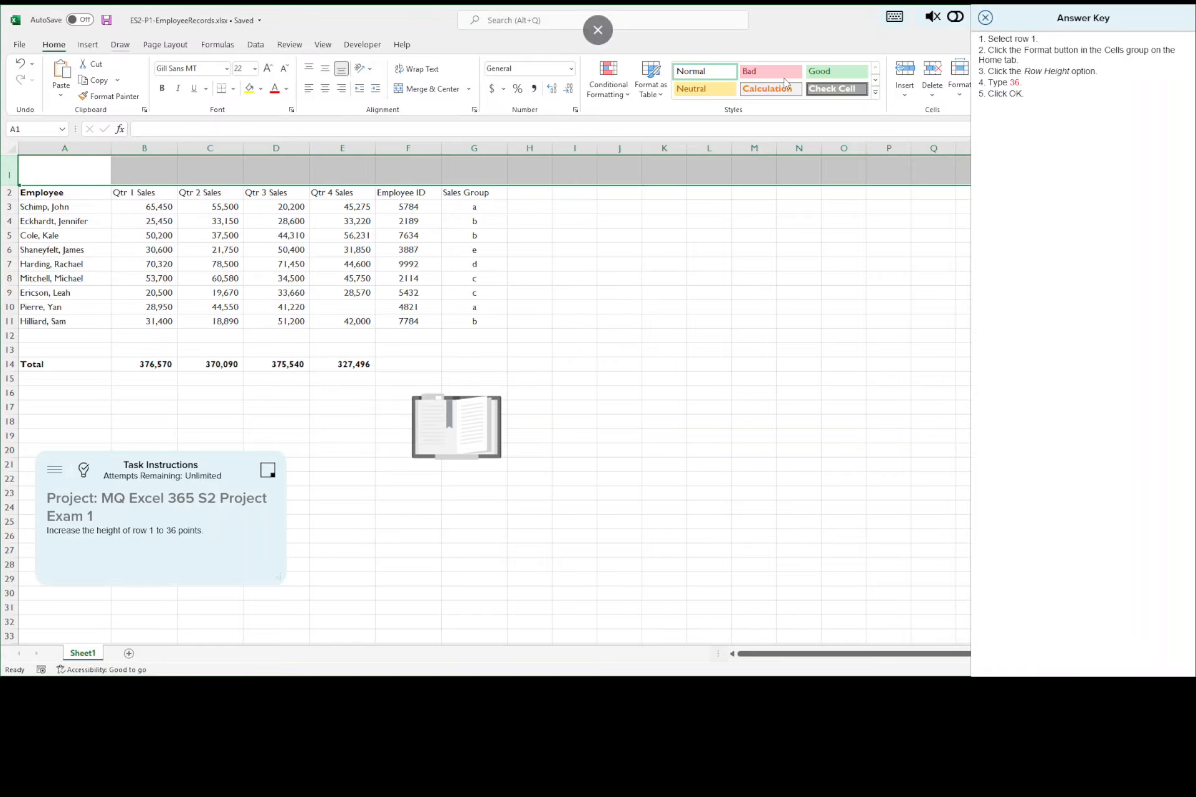
left_click(986, 20)
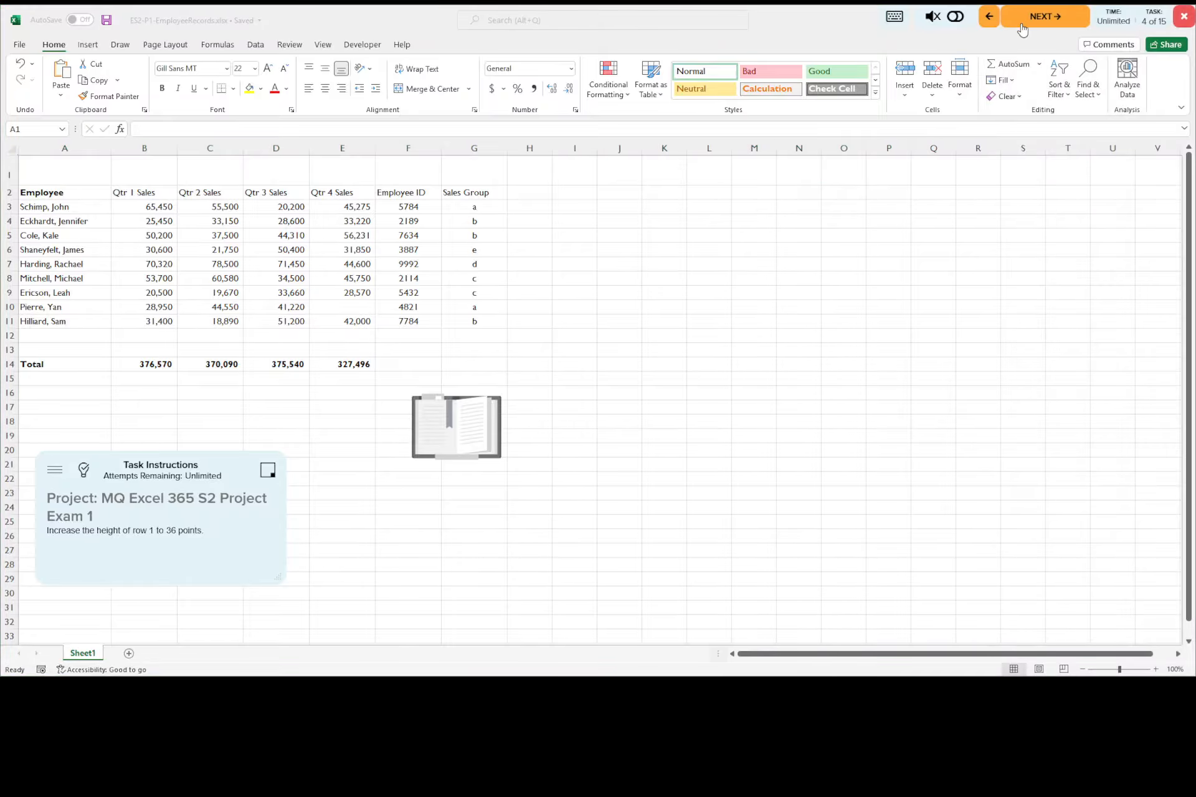
left_click(1022, 29)
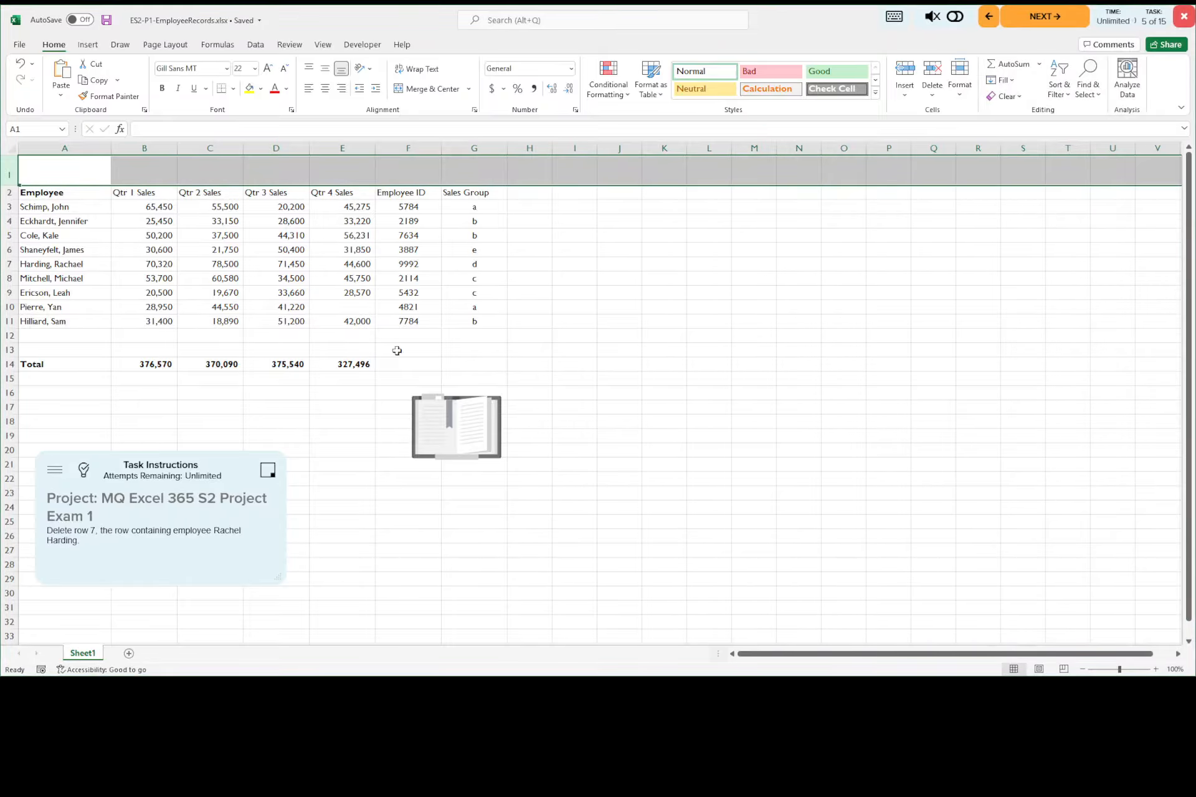
left_click(84, 472)
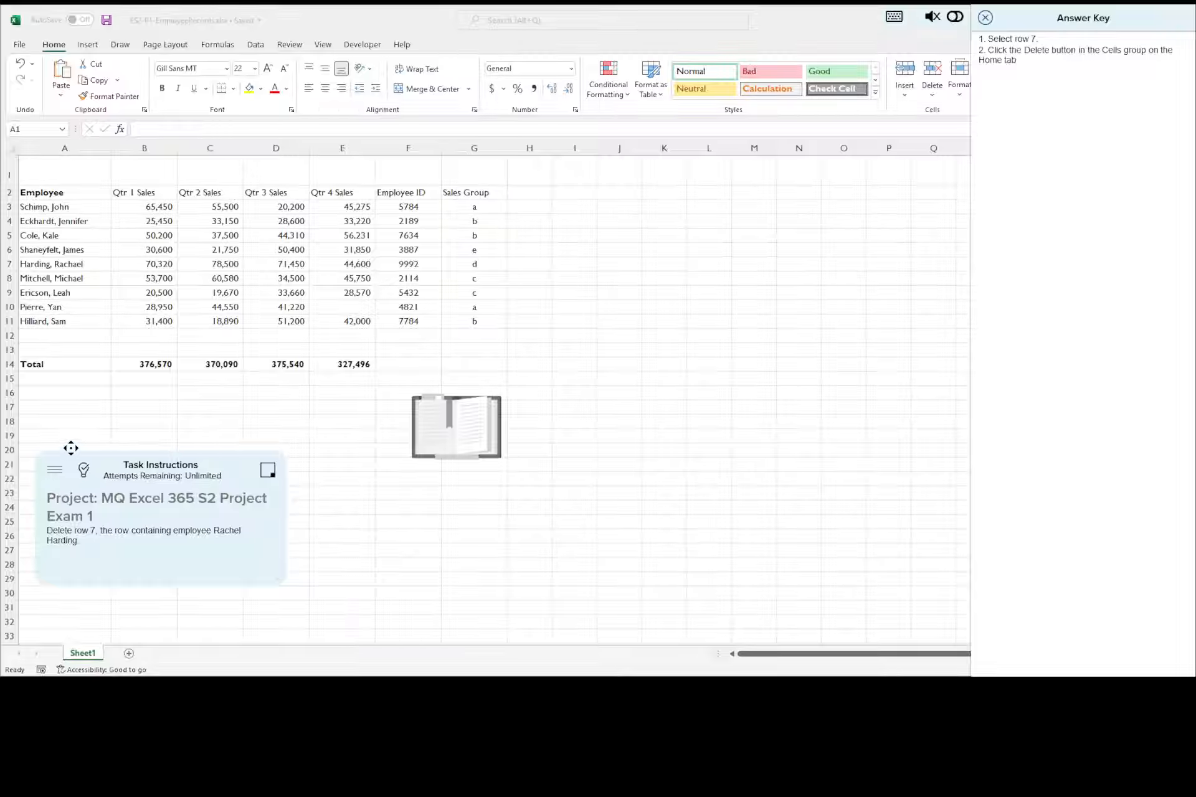
Step: Delete sheet row 7 from the employee records and save the workbook
left_click(10, 263)
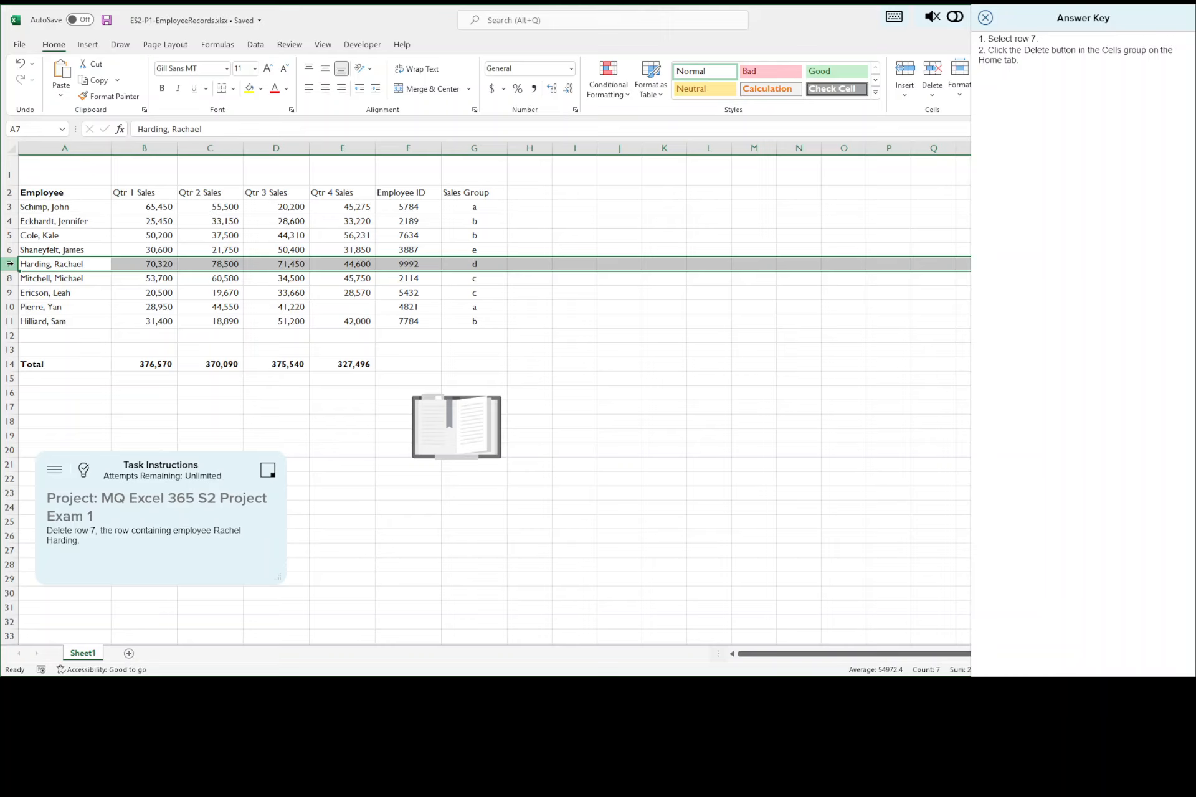
left_click(932, 70)
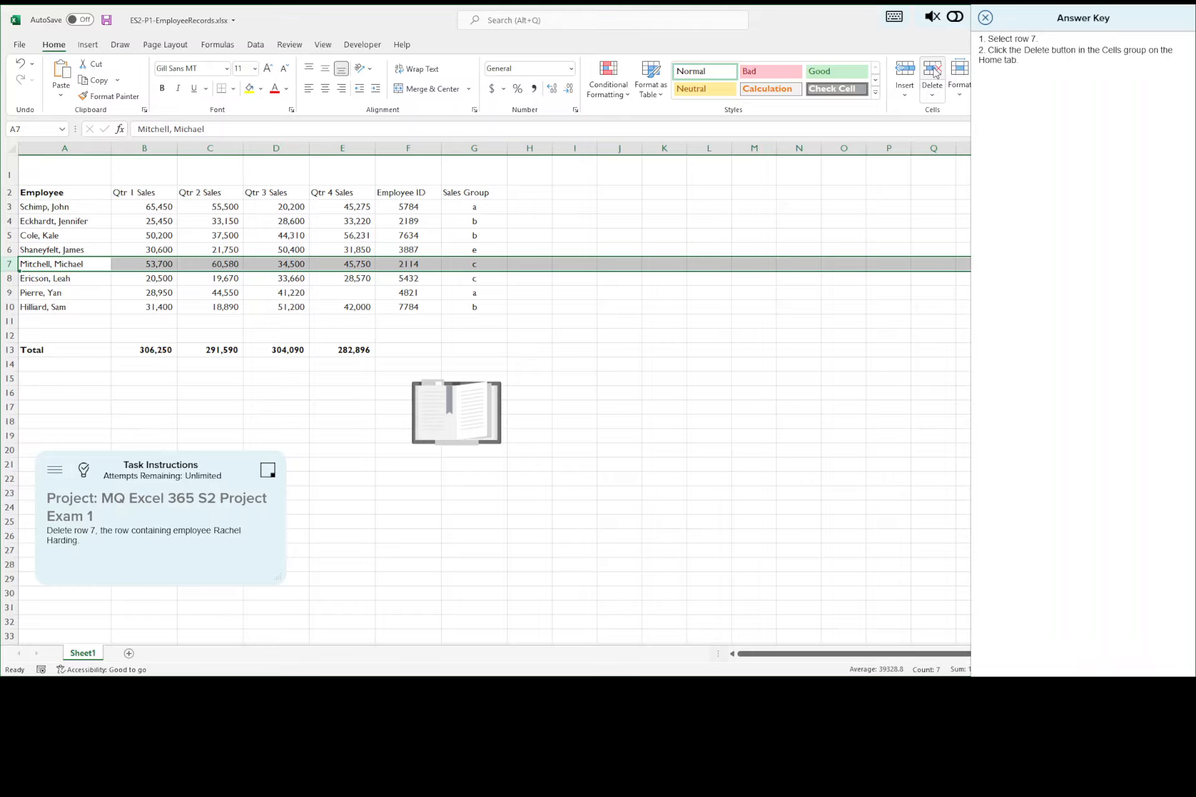
left_click(107, 21)
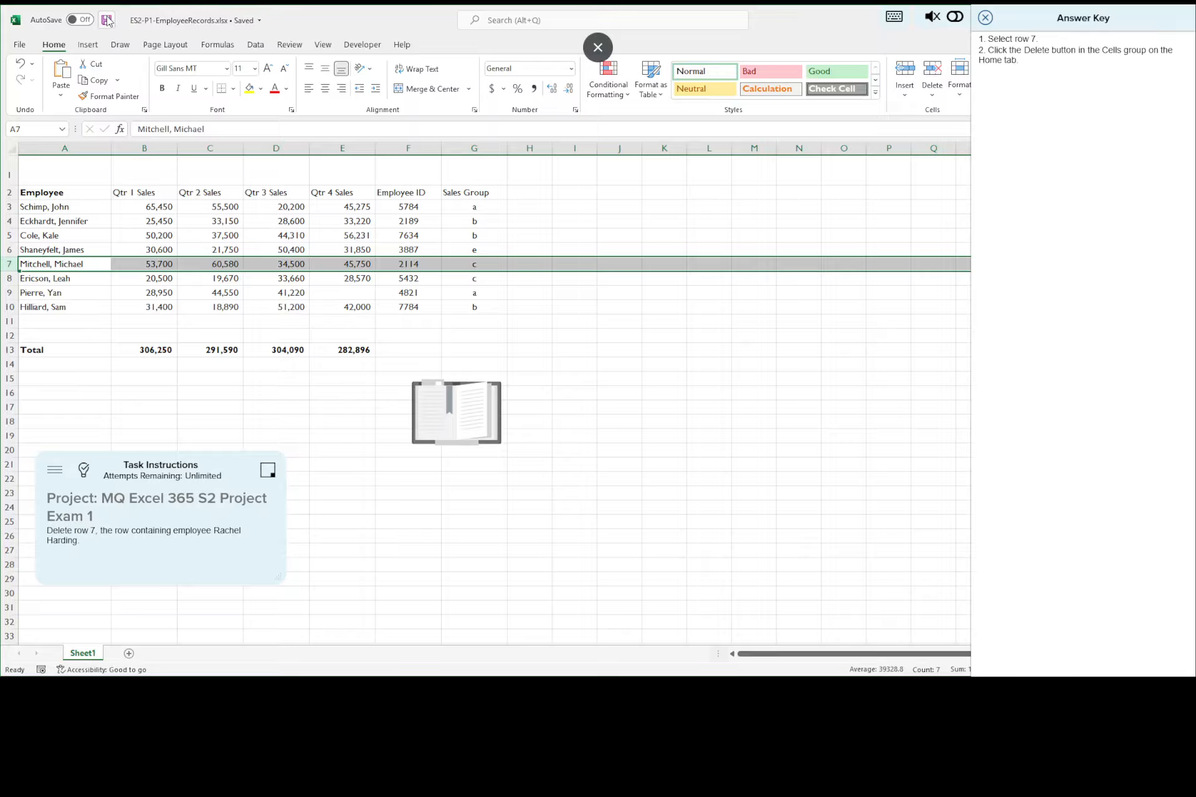
Step: Close the current answer key and advance to task 6 with its answer key displayed
left_click(985, 19)
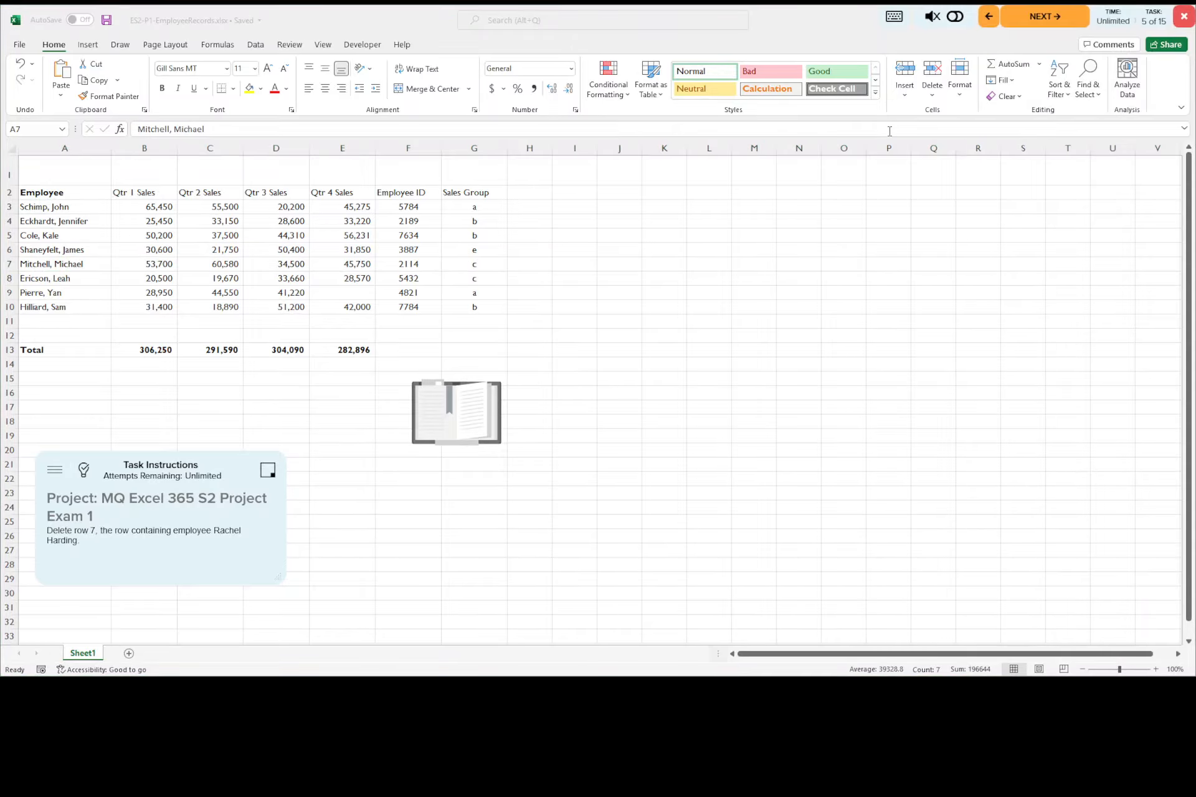
left_click(1053, 18)
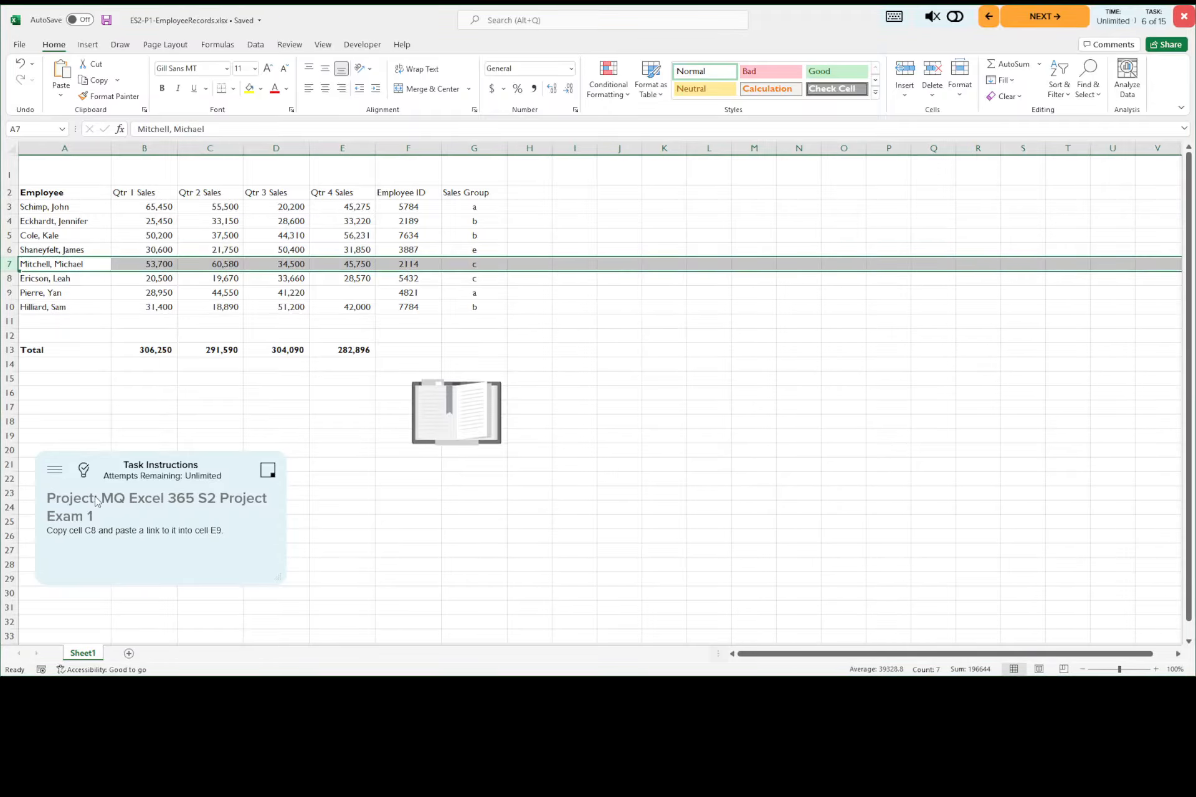
left_click(84, 471)
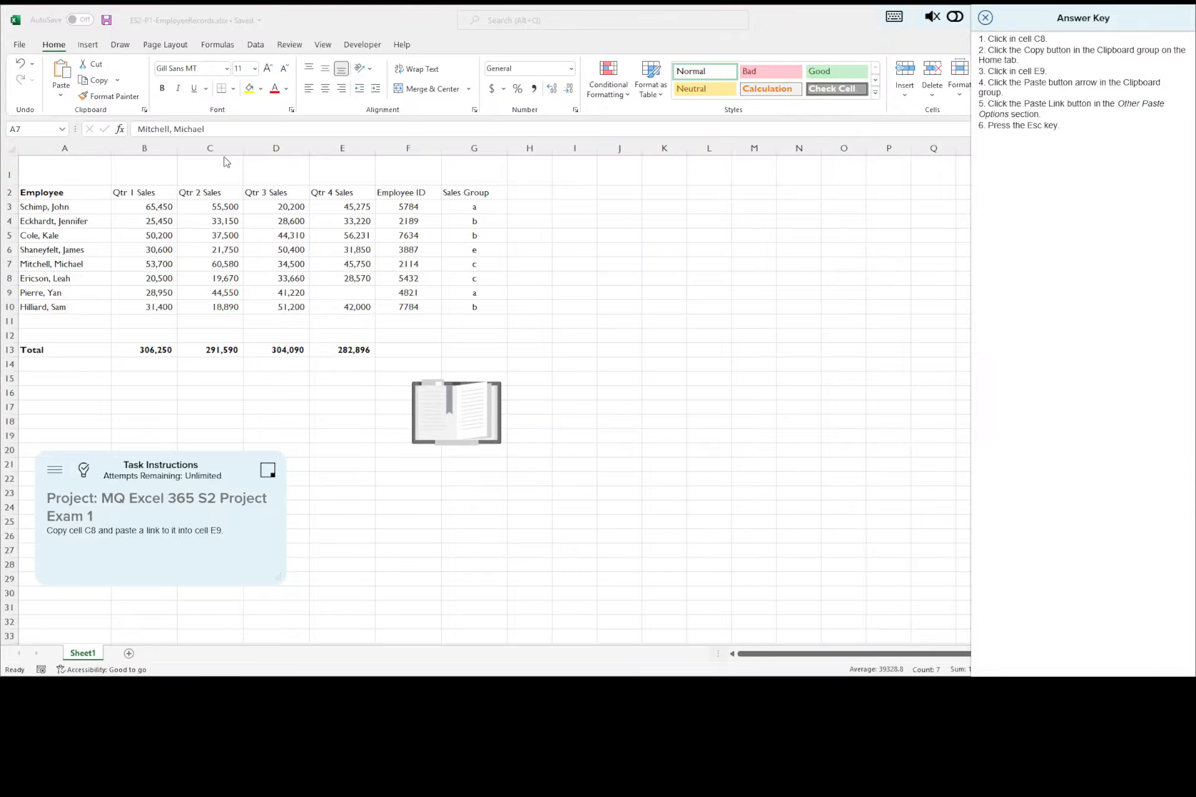
Step: Try to copy cell C8 and paste a link to it into cell E9
left_click(222, 281)
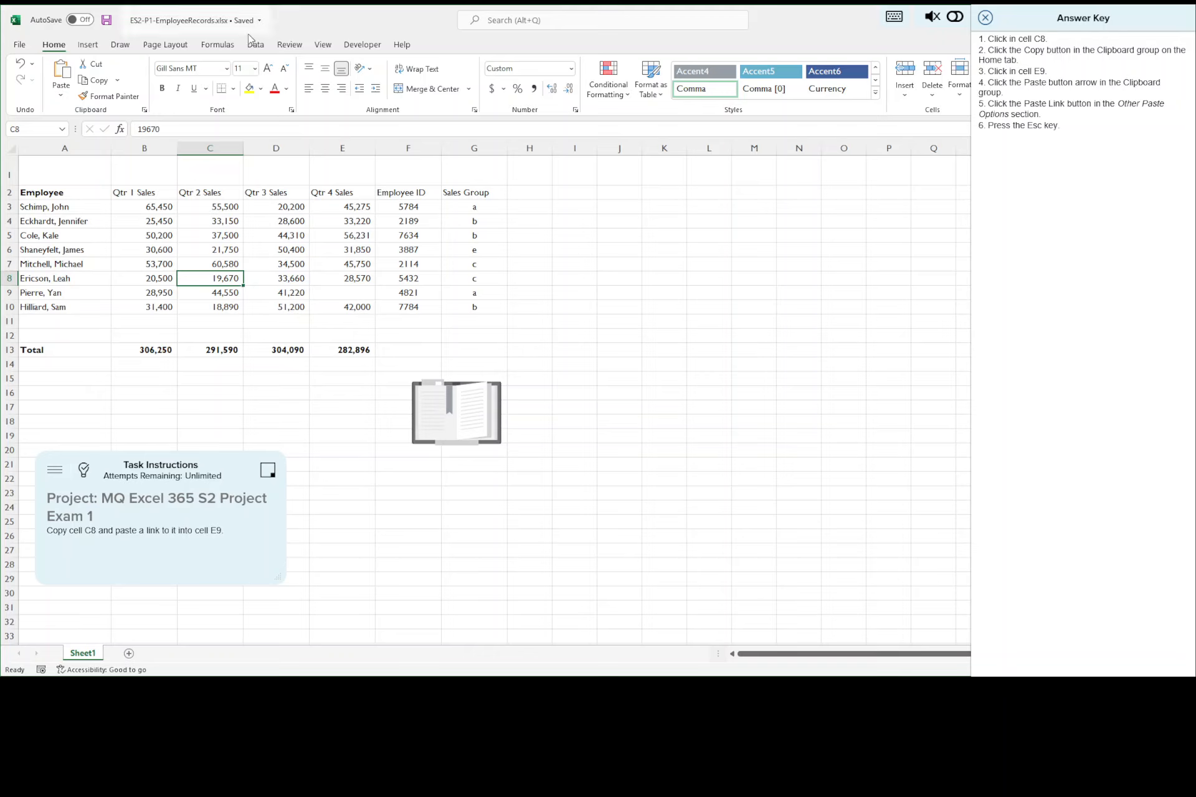
left_click(95, 81)
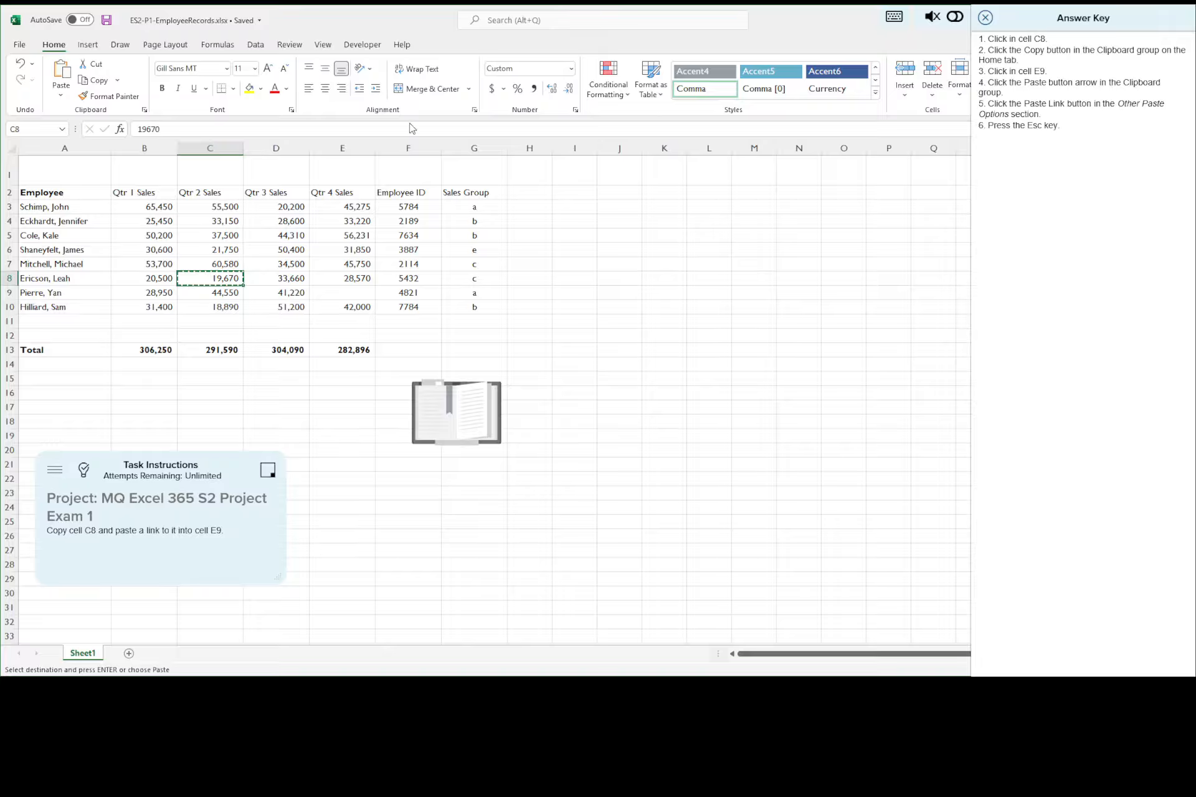
left_click(355, 296)
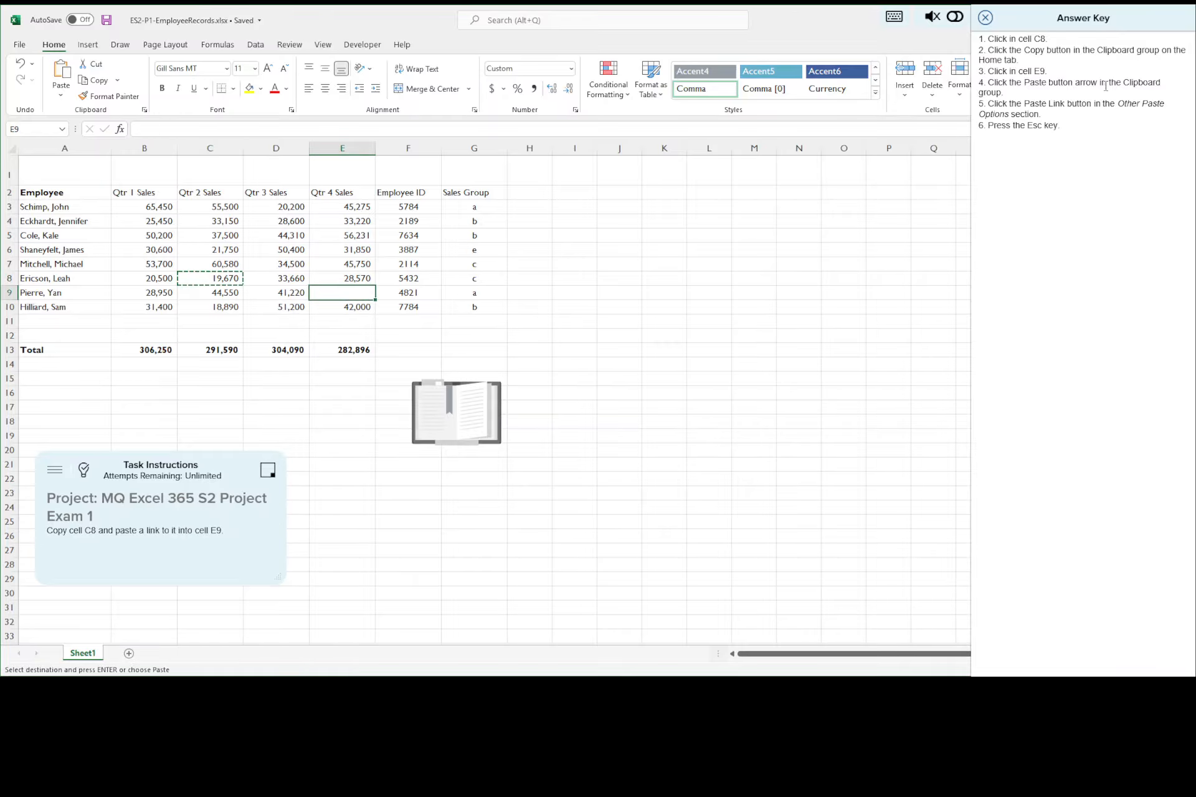
left_click(62, 97)
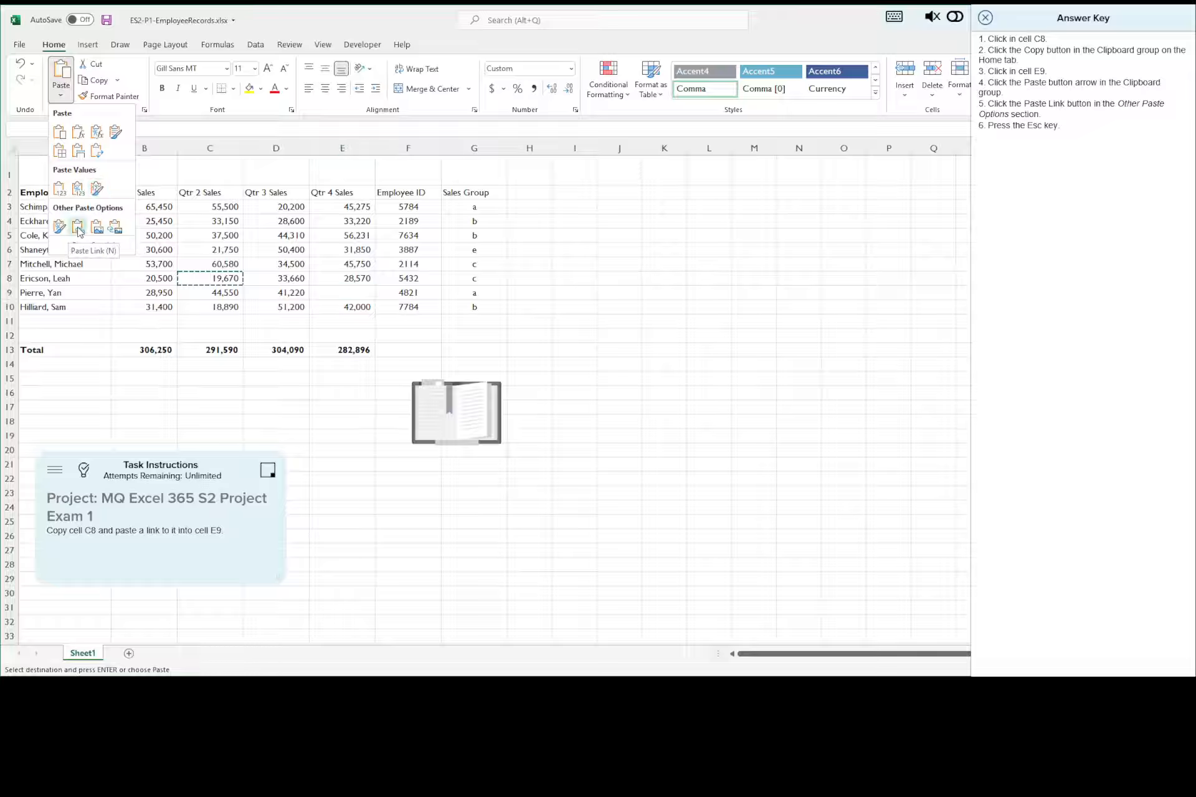
left_click(78, 228)
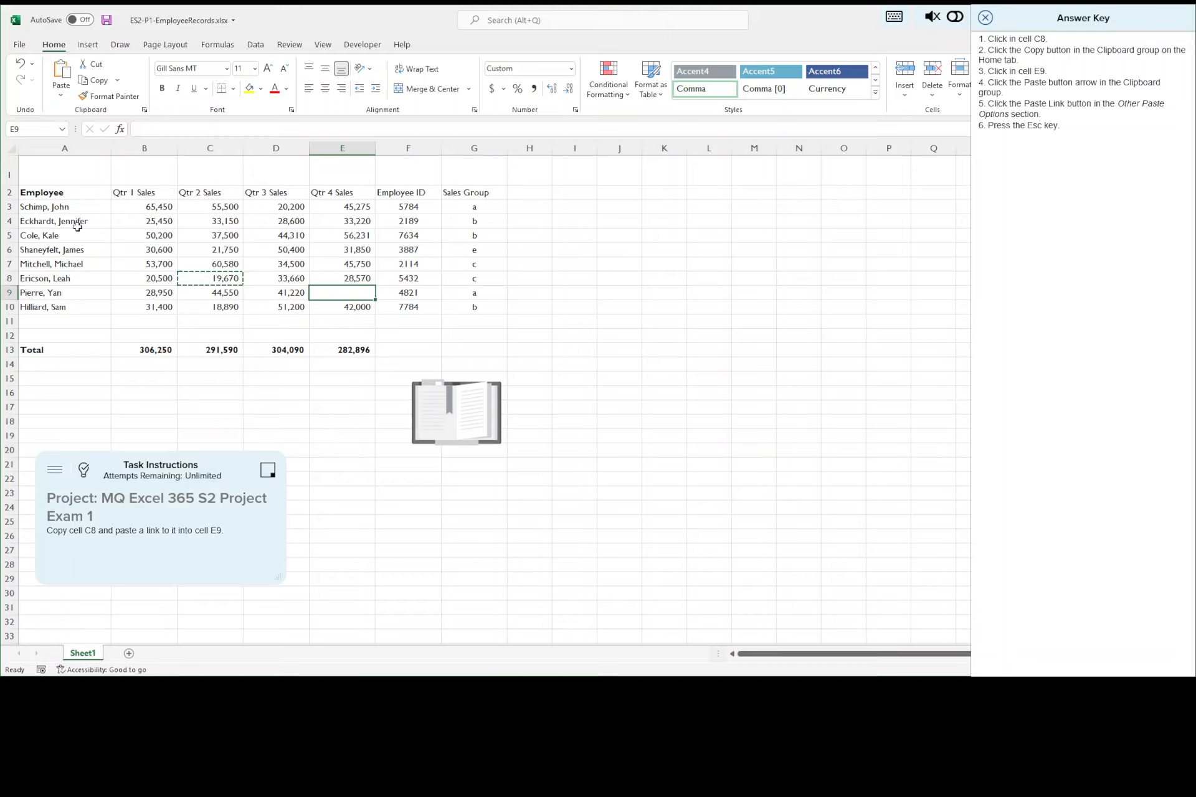
left_click(62, 96)
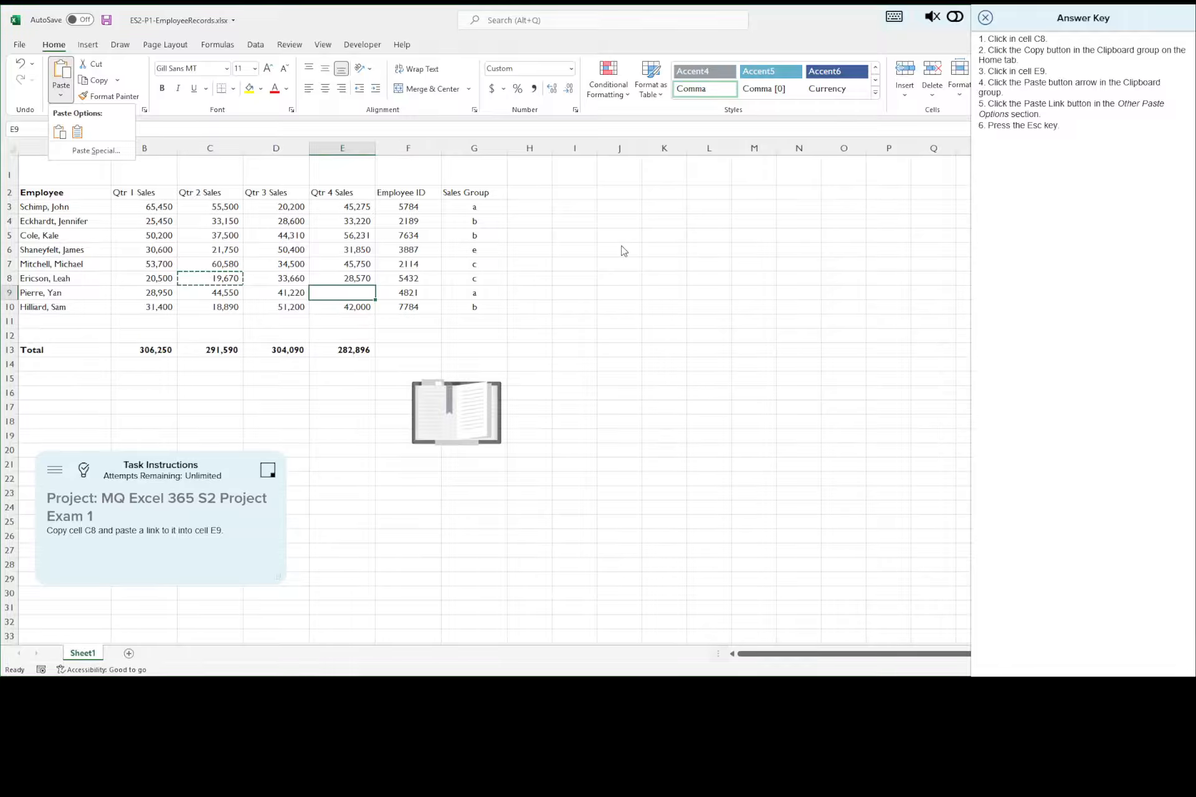
key("Escape")
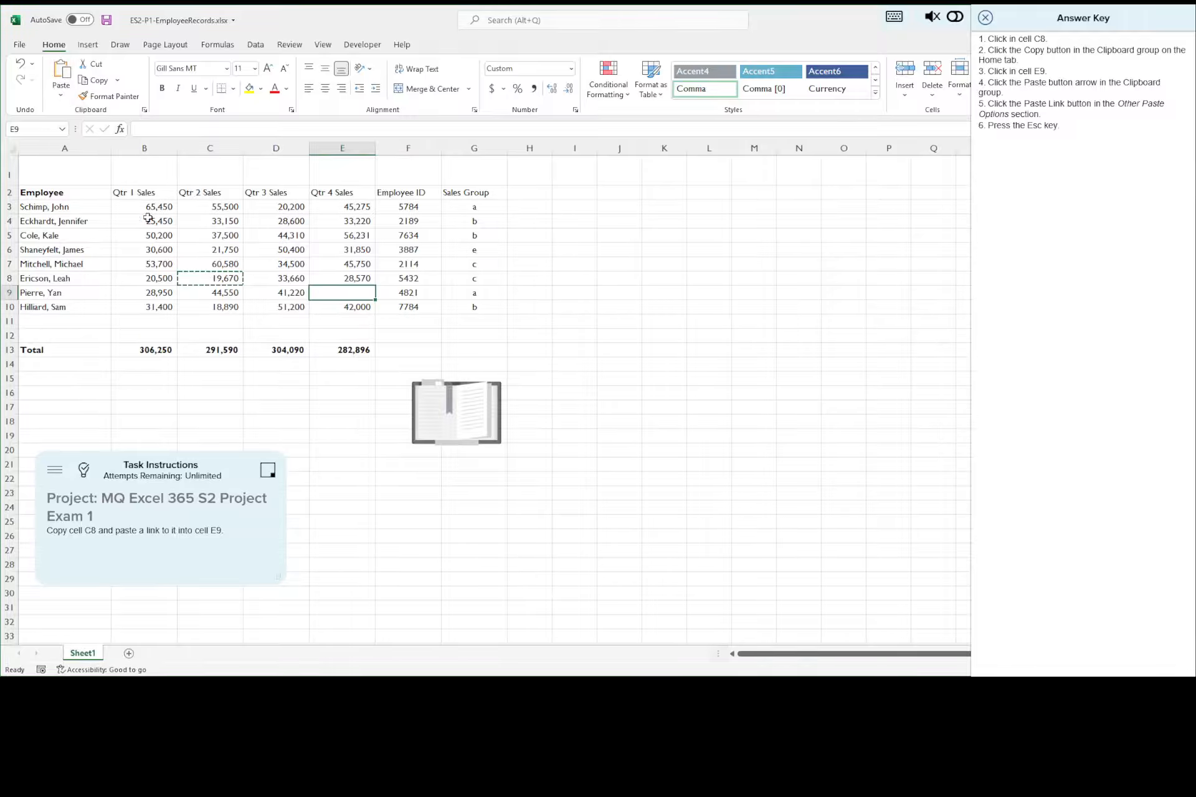
left_click(60, 94)
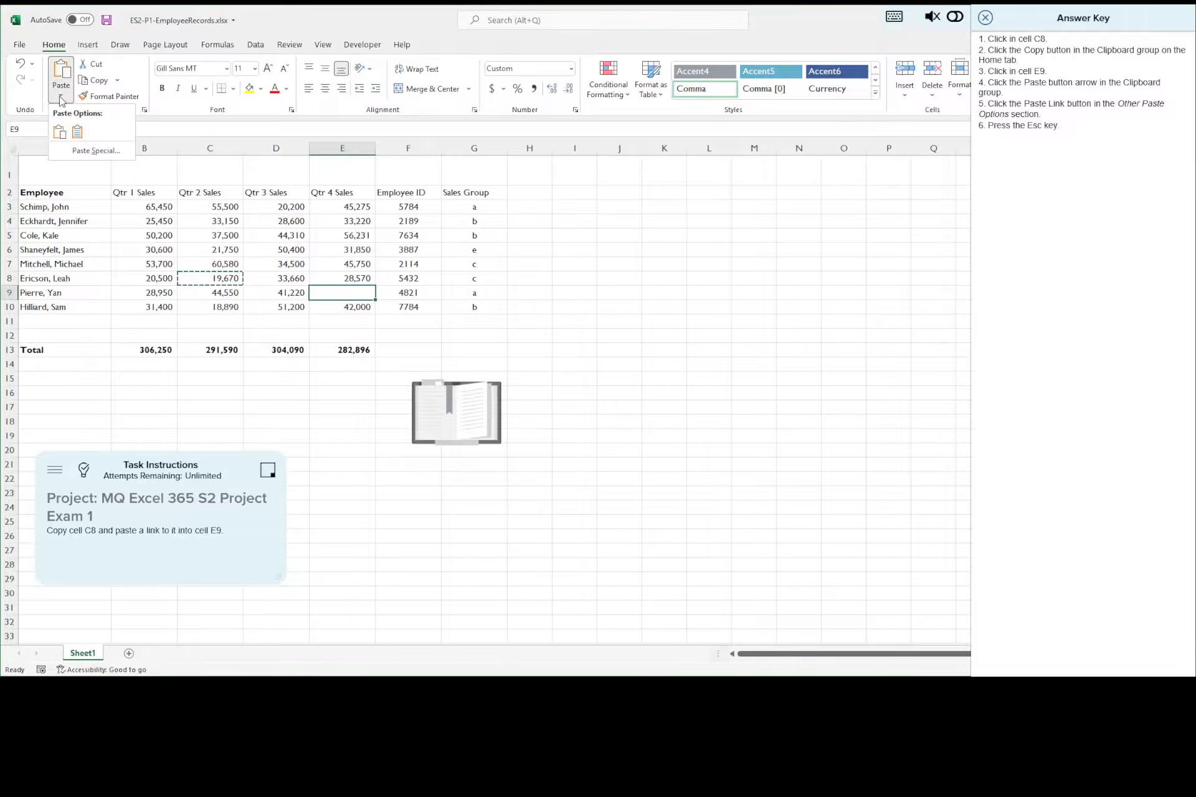
left_click(89, 151)
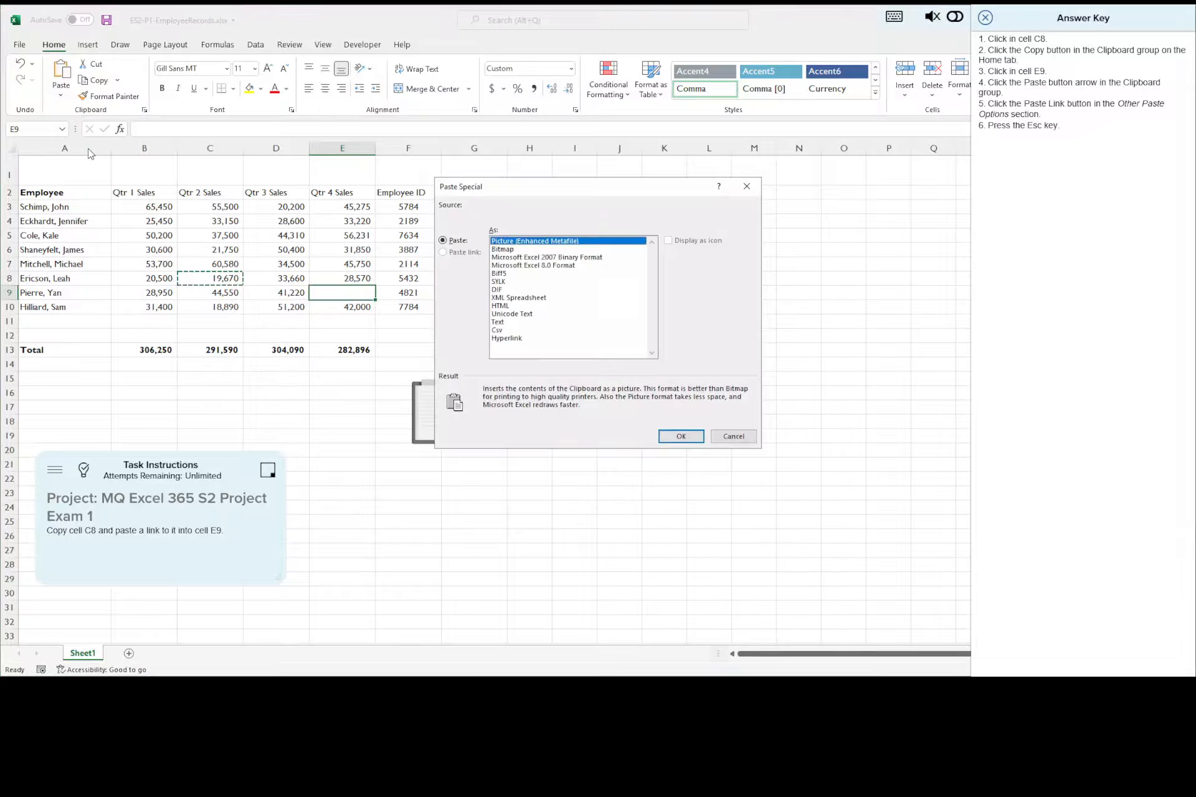
left_click(746, 186)
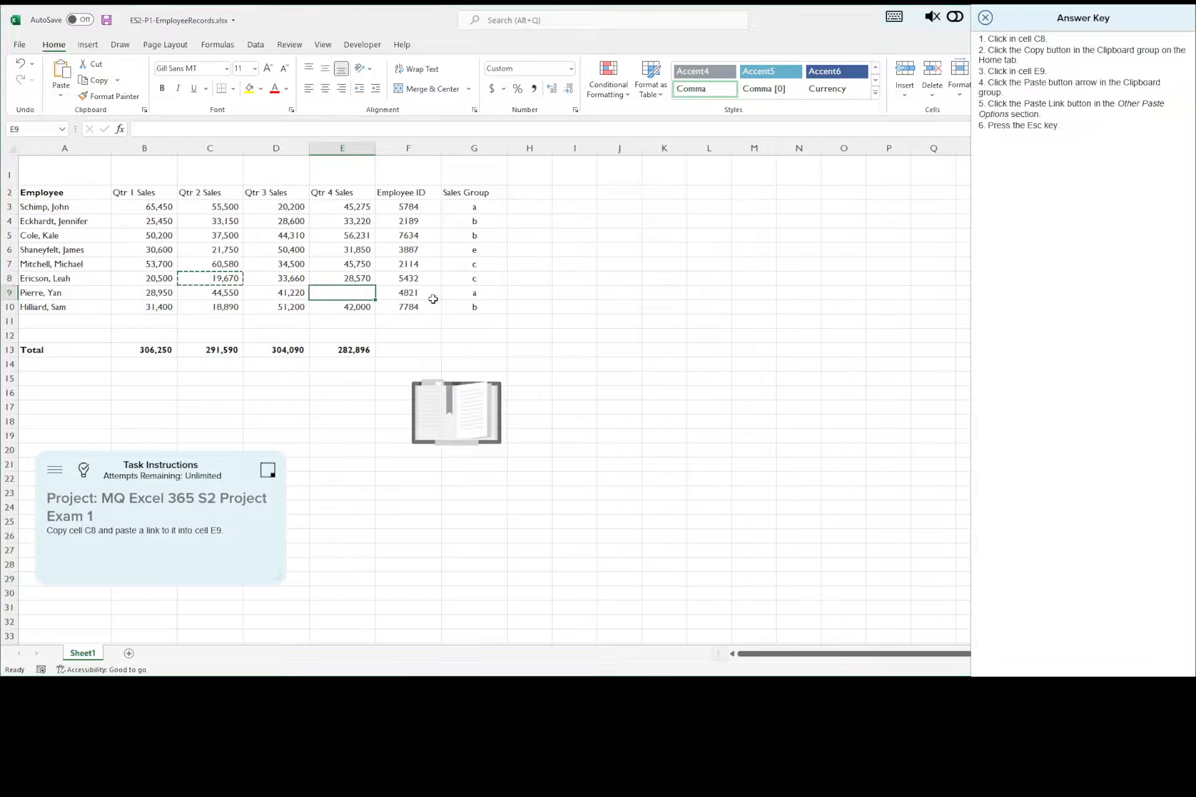
left_click(463, 334)
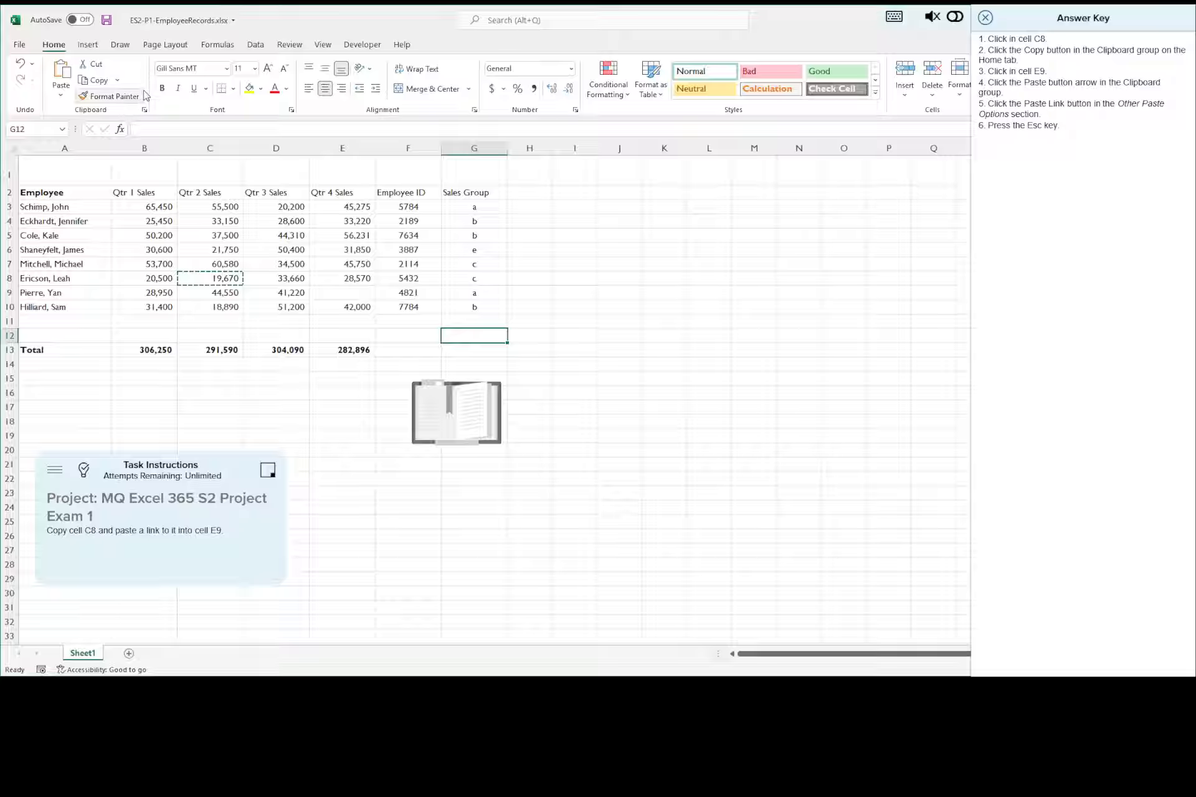
left_click(24, 66)
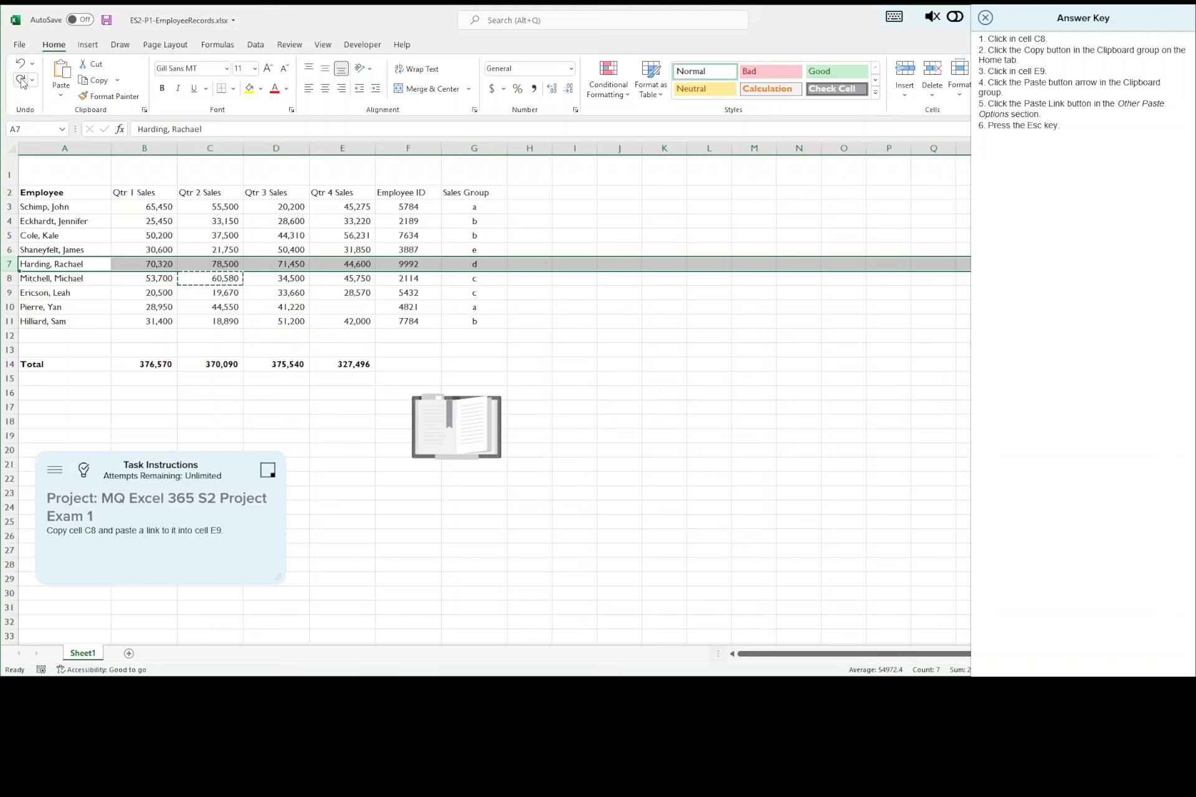
left_click(22, 81)
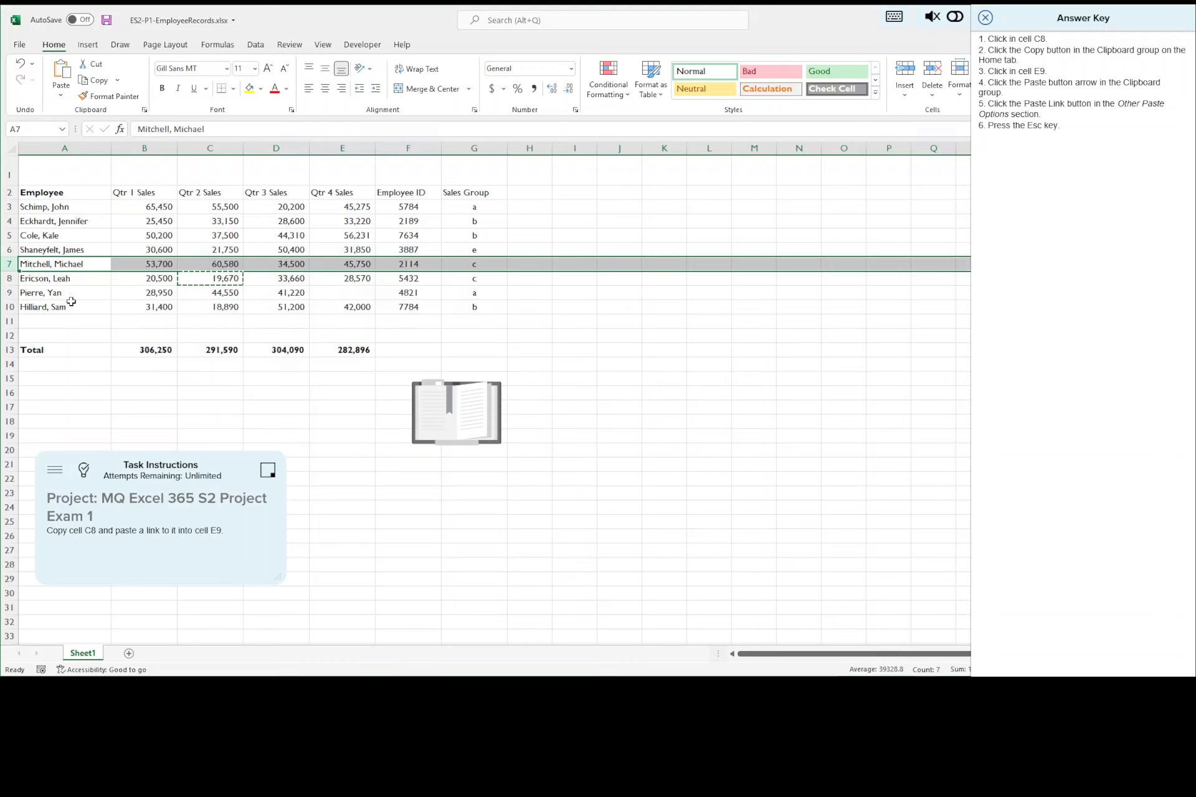
Step: Copy cell C8, paste it as a link into cell E9, and end copy mode
left_click(210, 280)
left_click(100, 81)
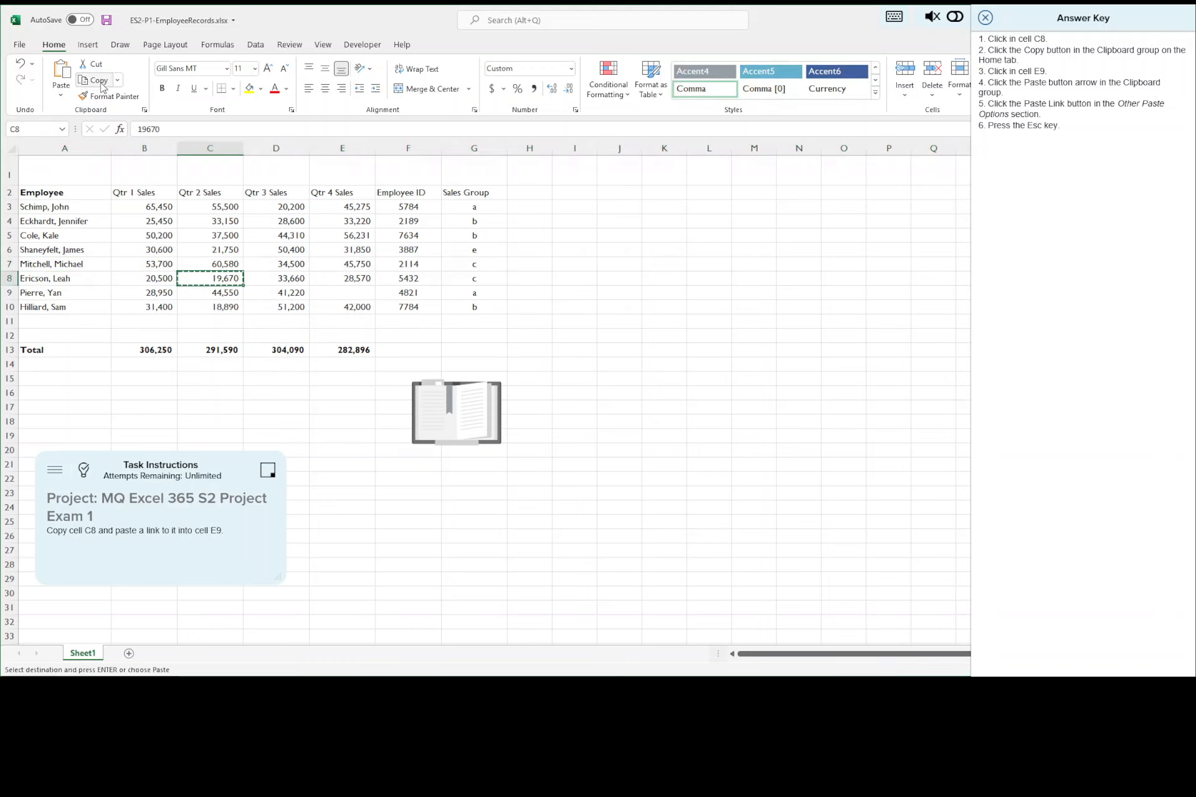
left_click(343, 294)
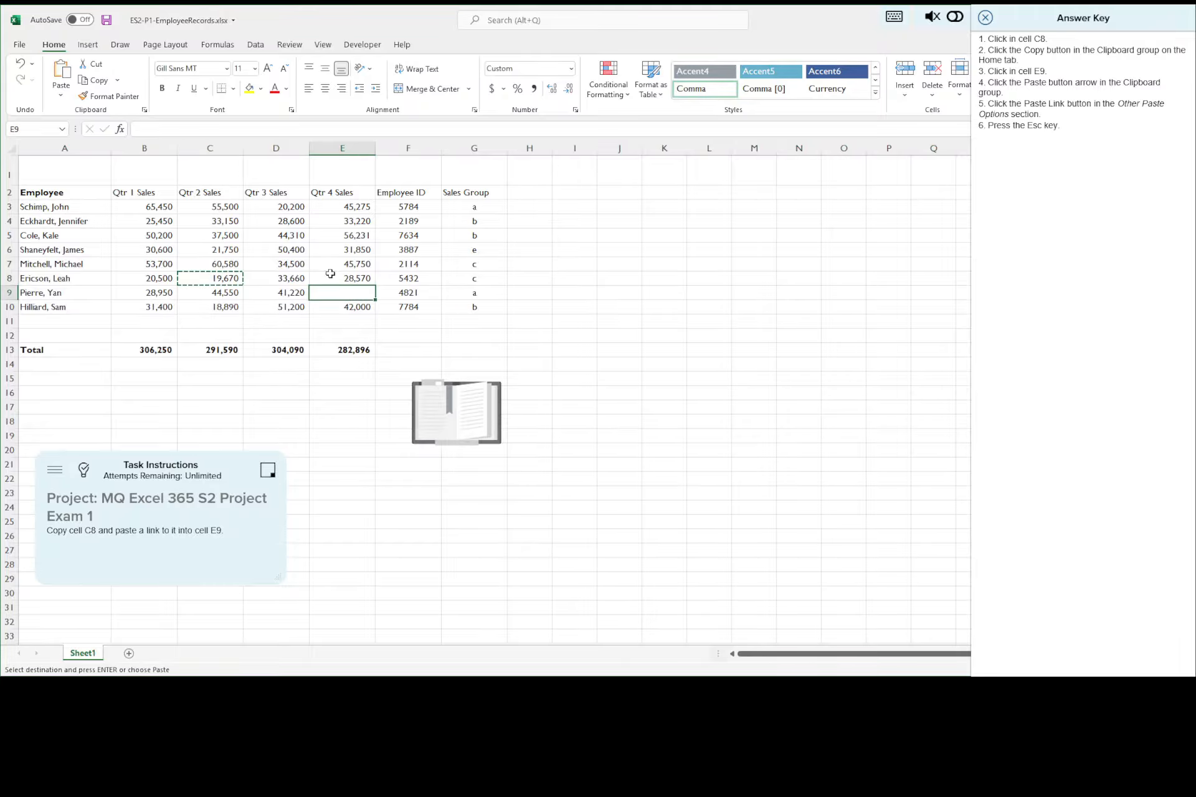
left_click(60, 95)
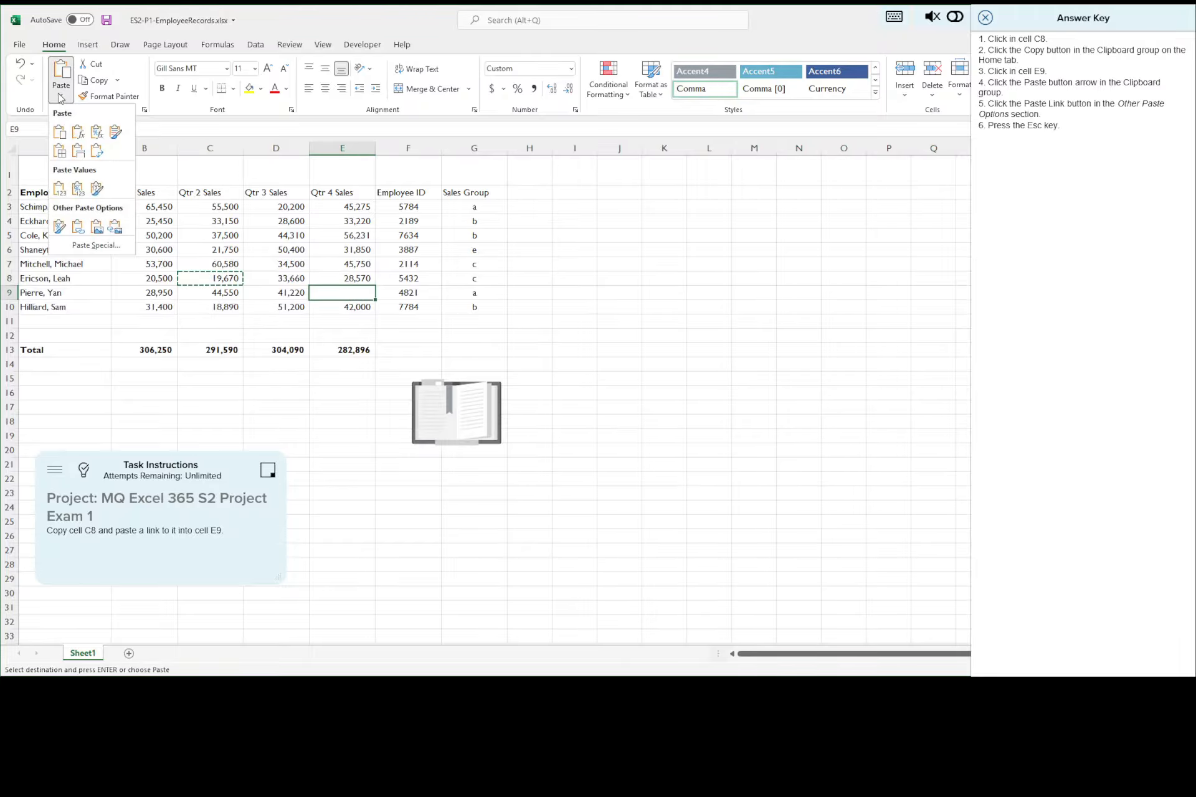
left_click(78, 228)
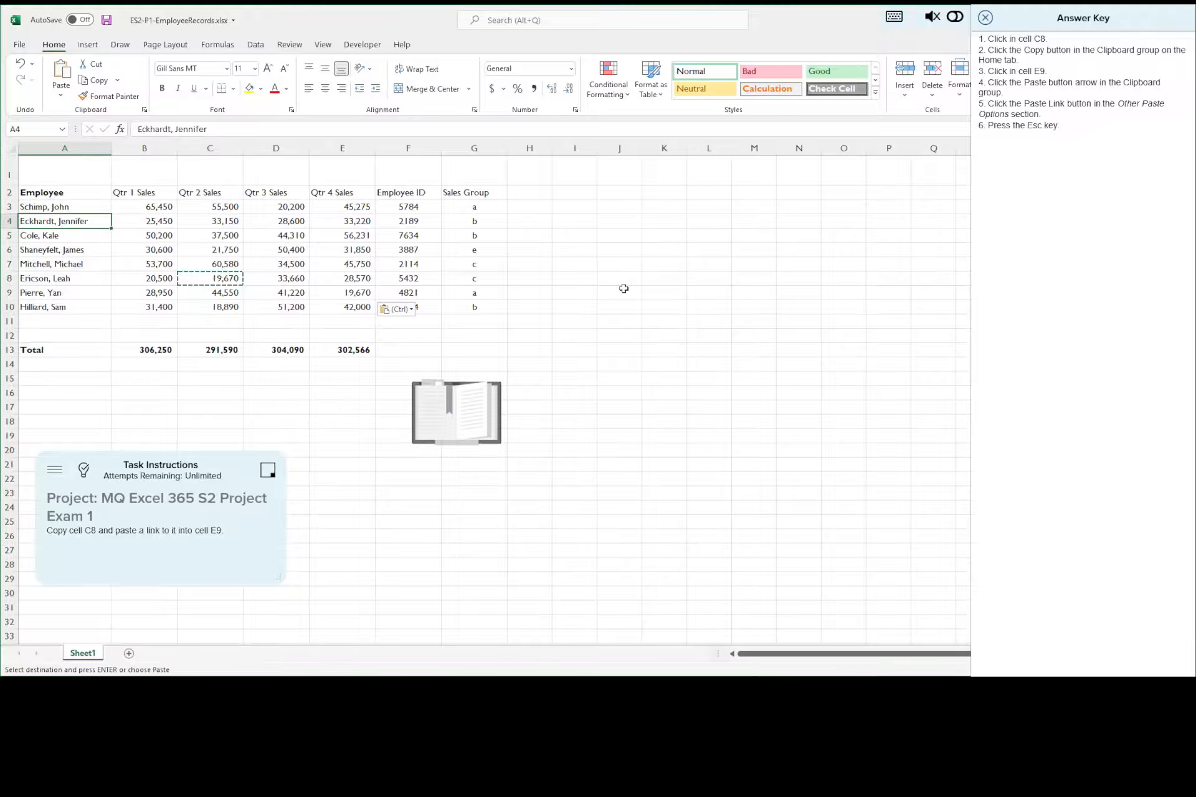
key("Escape")
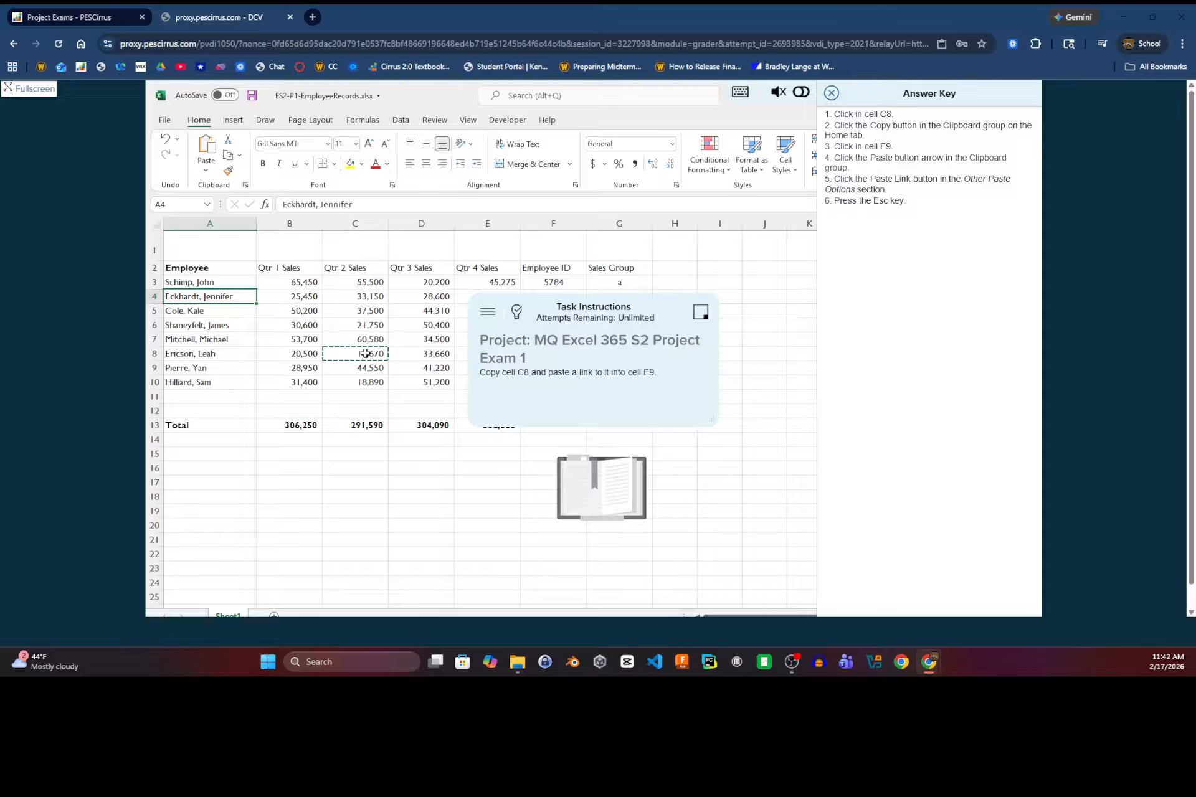
key("Escape")
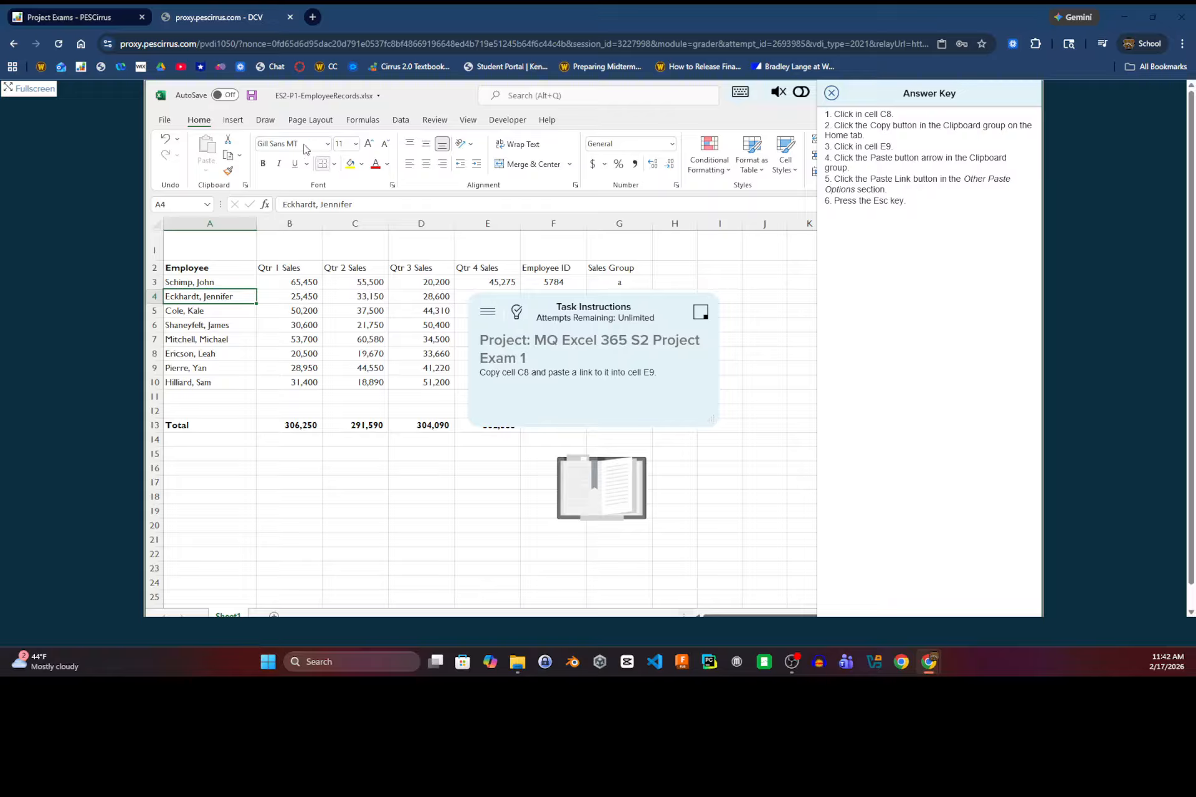
Step: Save the workbook and expand the exam view to full screen with the task instructions placed below the employee records
left_click(251, 96)
left_click(22, 89)
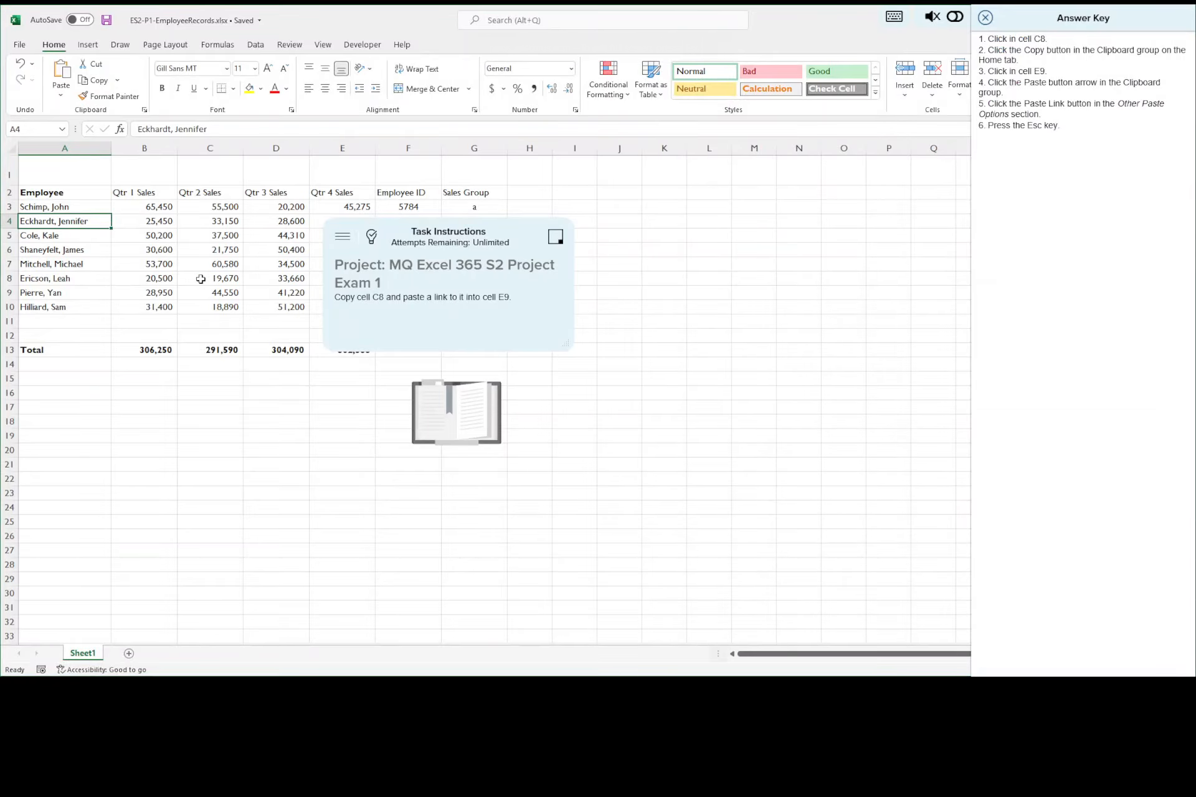
left_click_drag(414, 255, 128, 428)
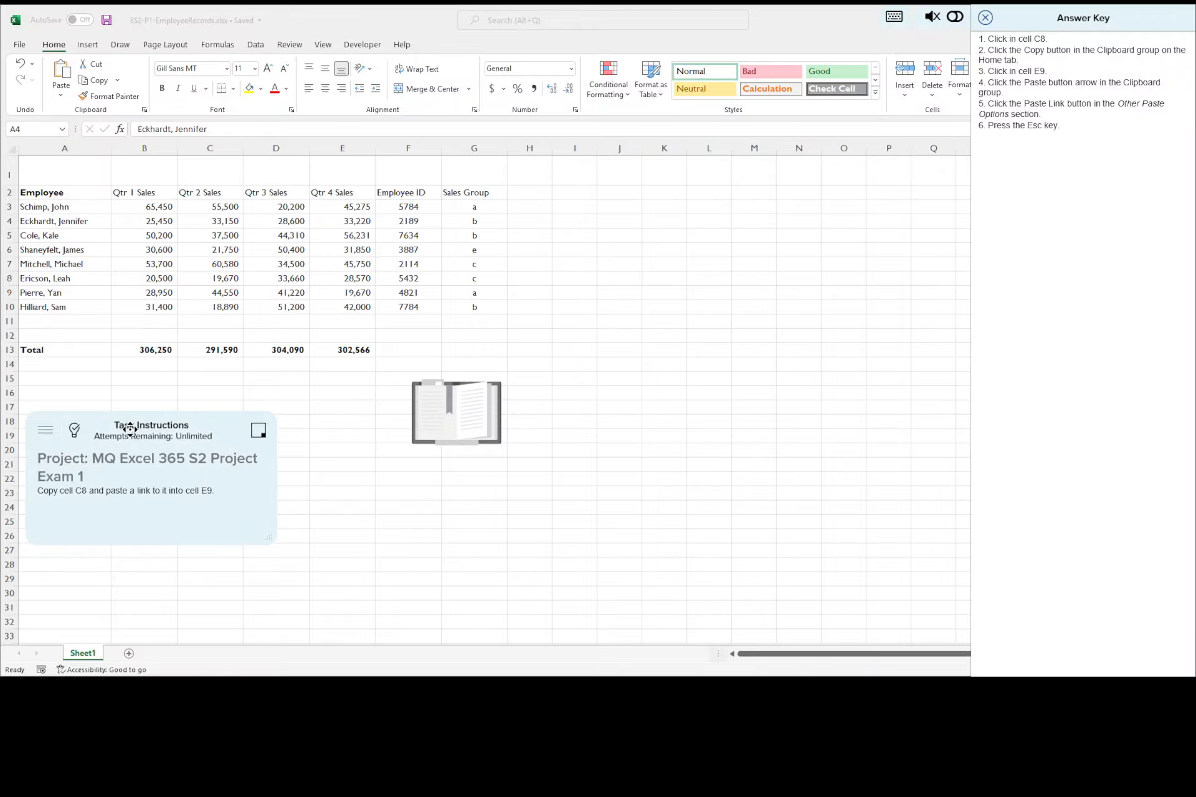
Step: Save the workbook again, then close the answer key and advance to task 7
left_click(106, 24)
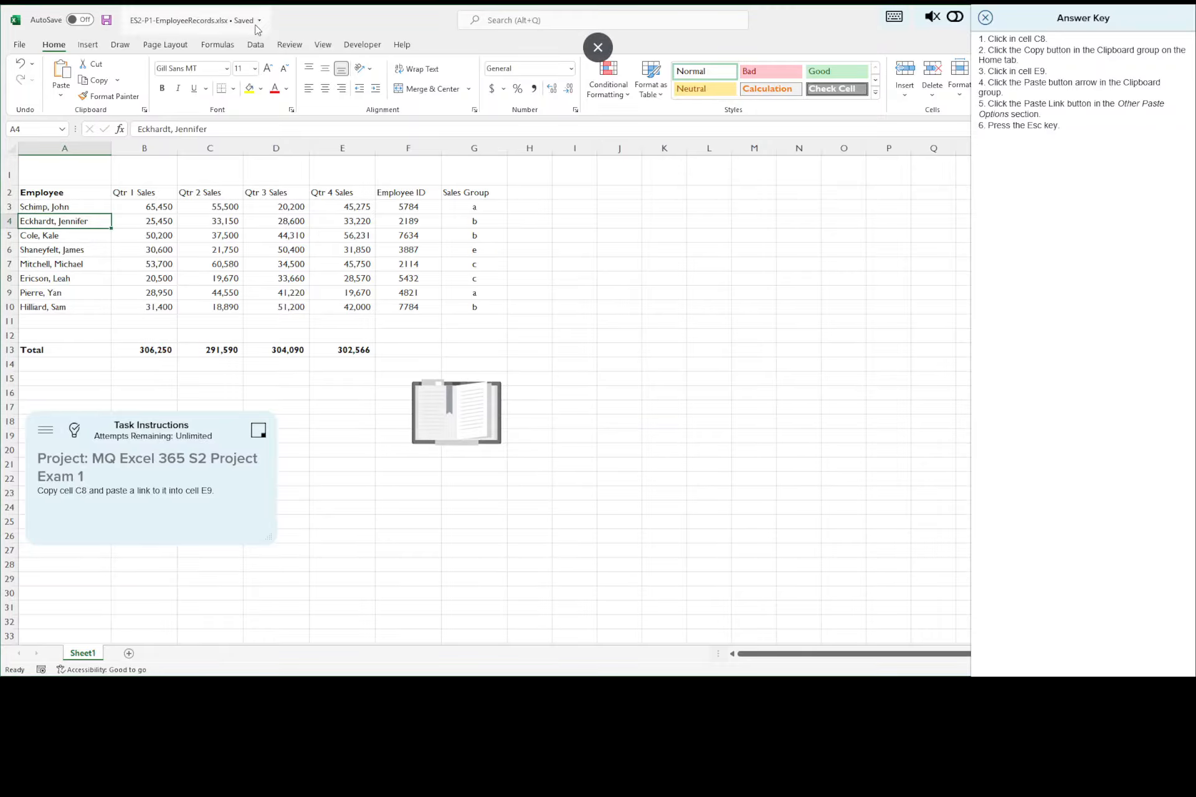
left_click(985, 20)
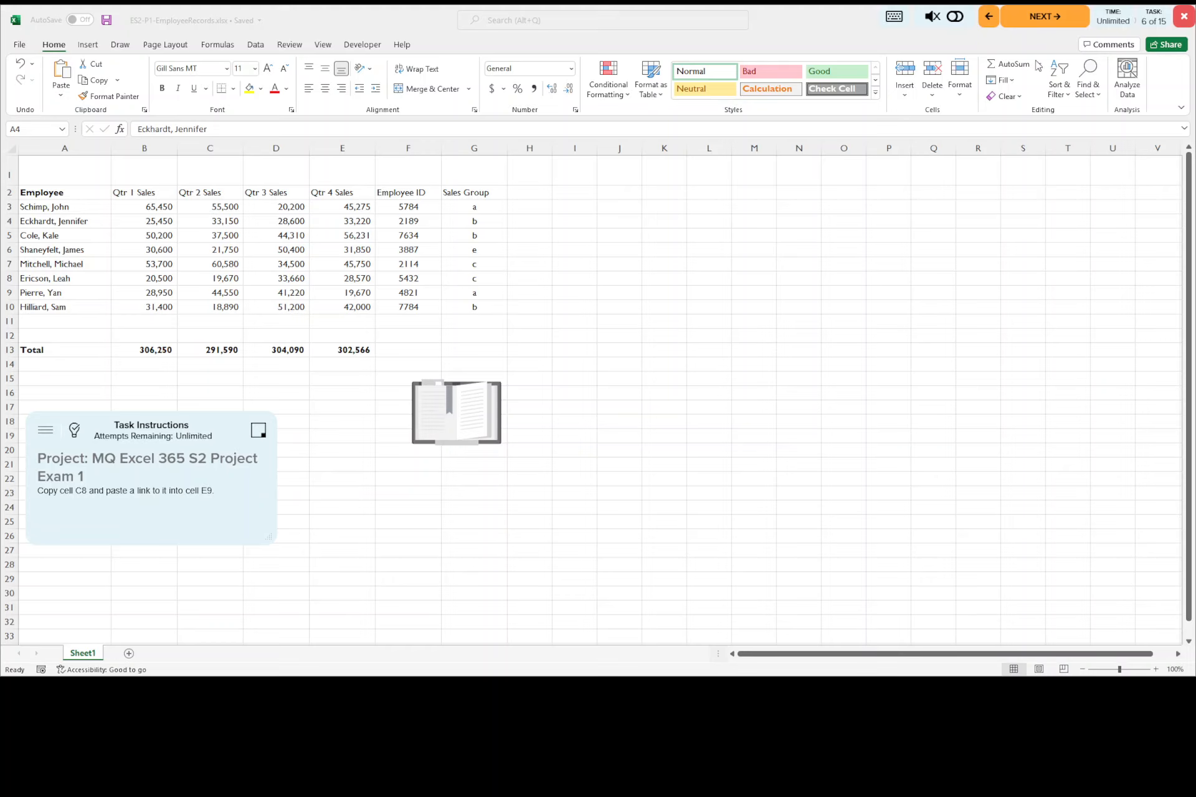
left_click(1051, 18)
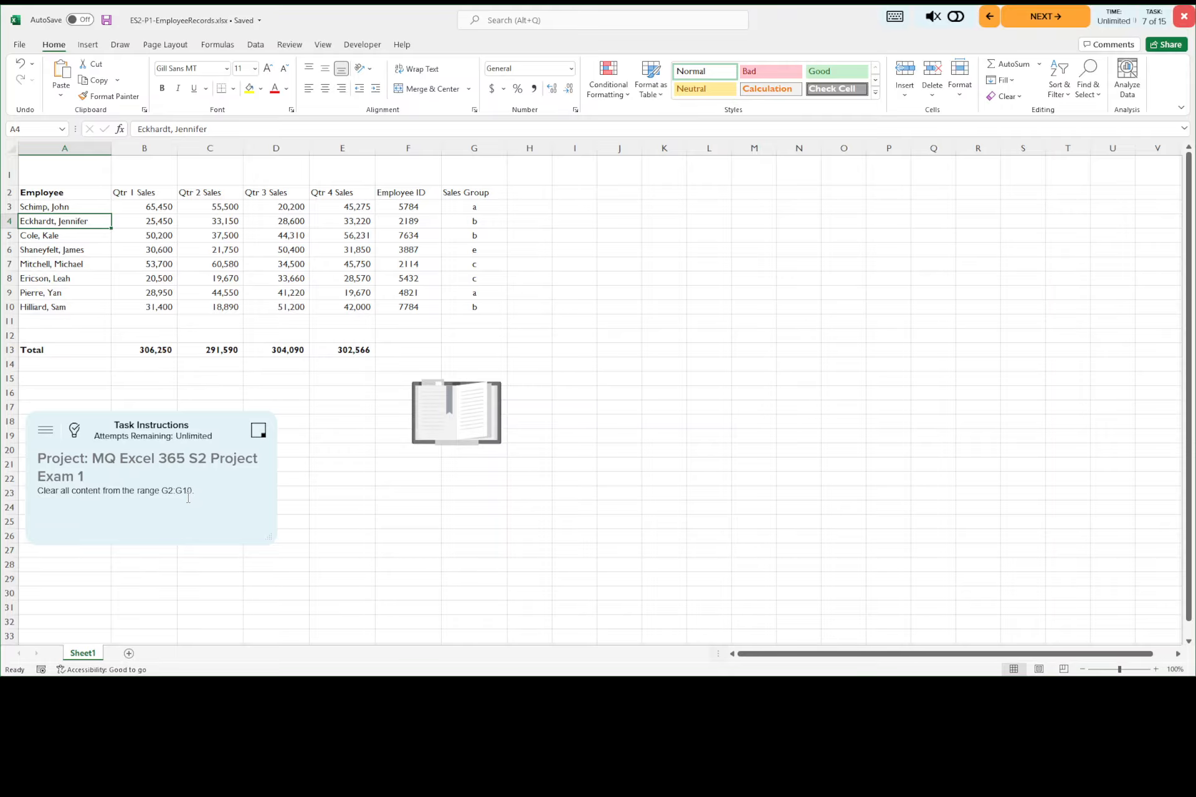
Step: Display the answer key, move it clear of the editing commands, and apply Clear All to the range G2:G10
left_click(477, 193)
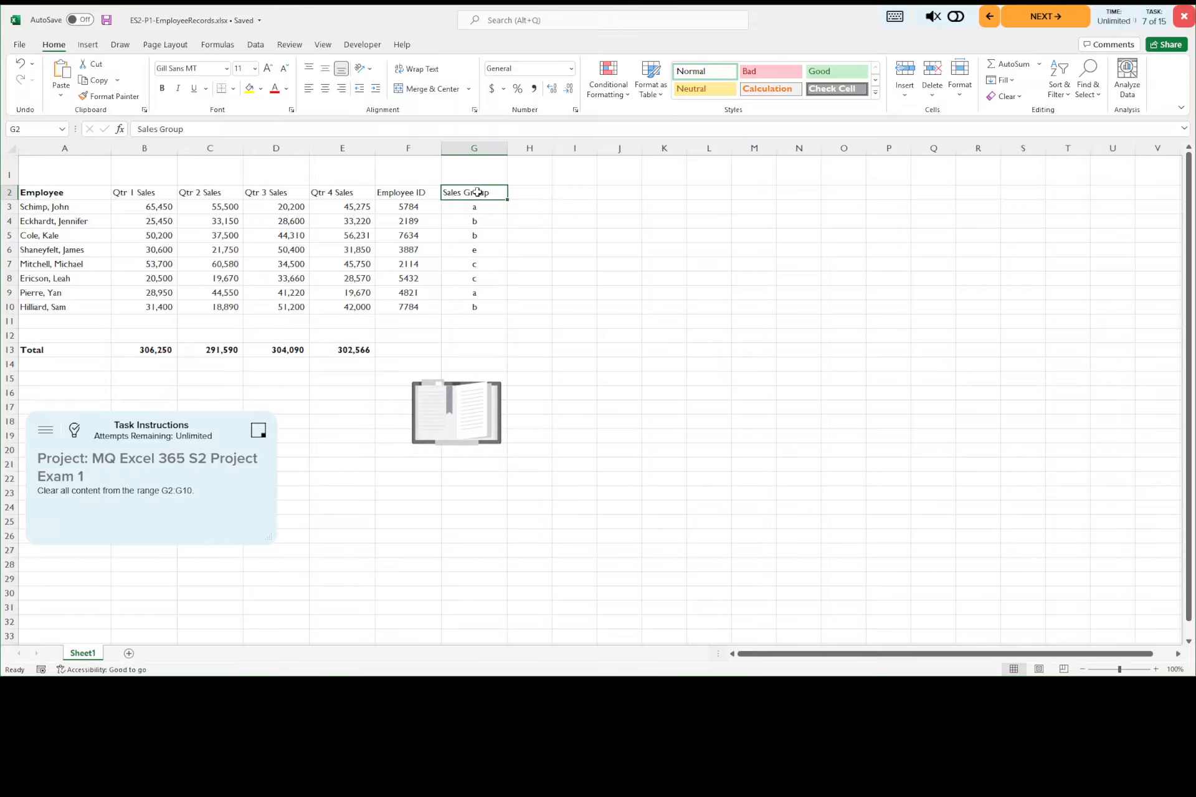
left_click_drag(477, 193, 461, 307)
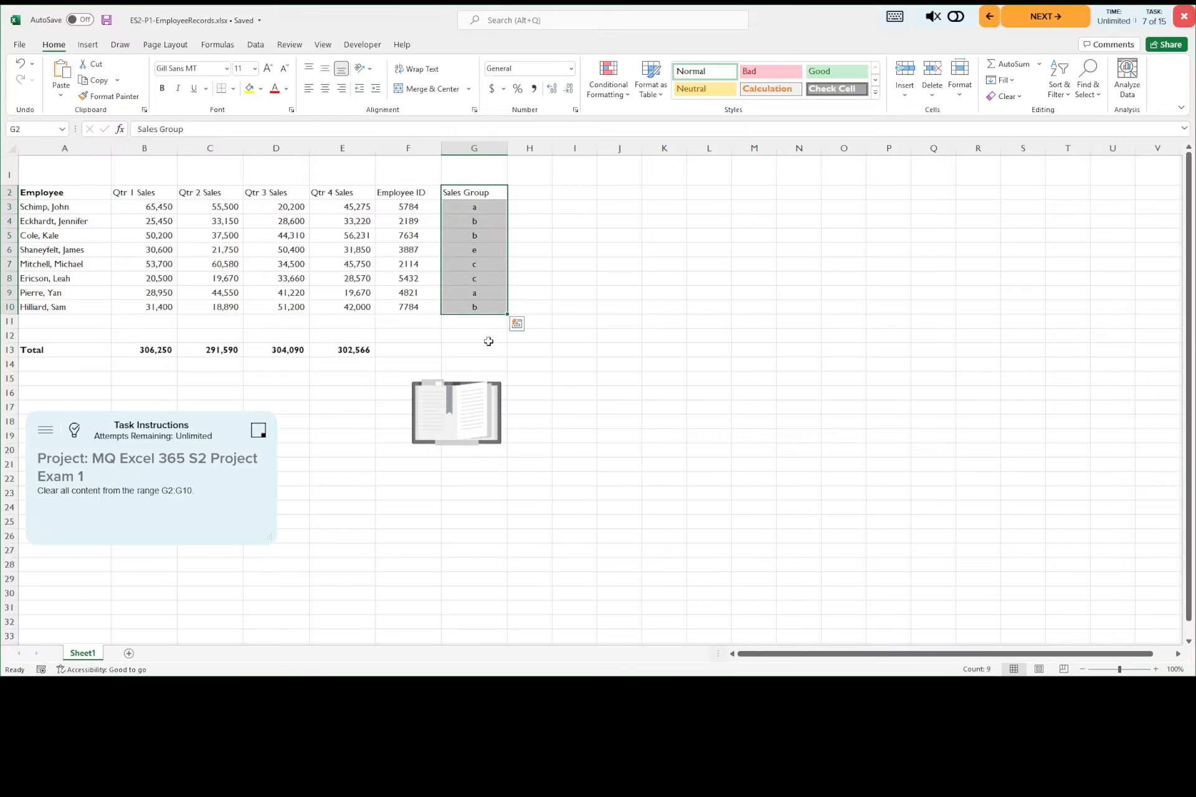
middle_click(961, 225)
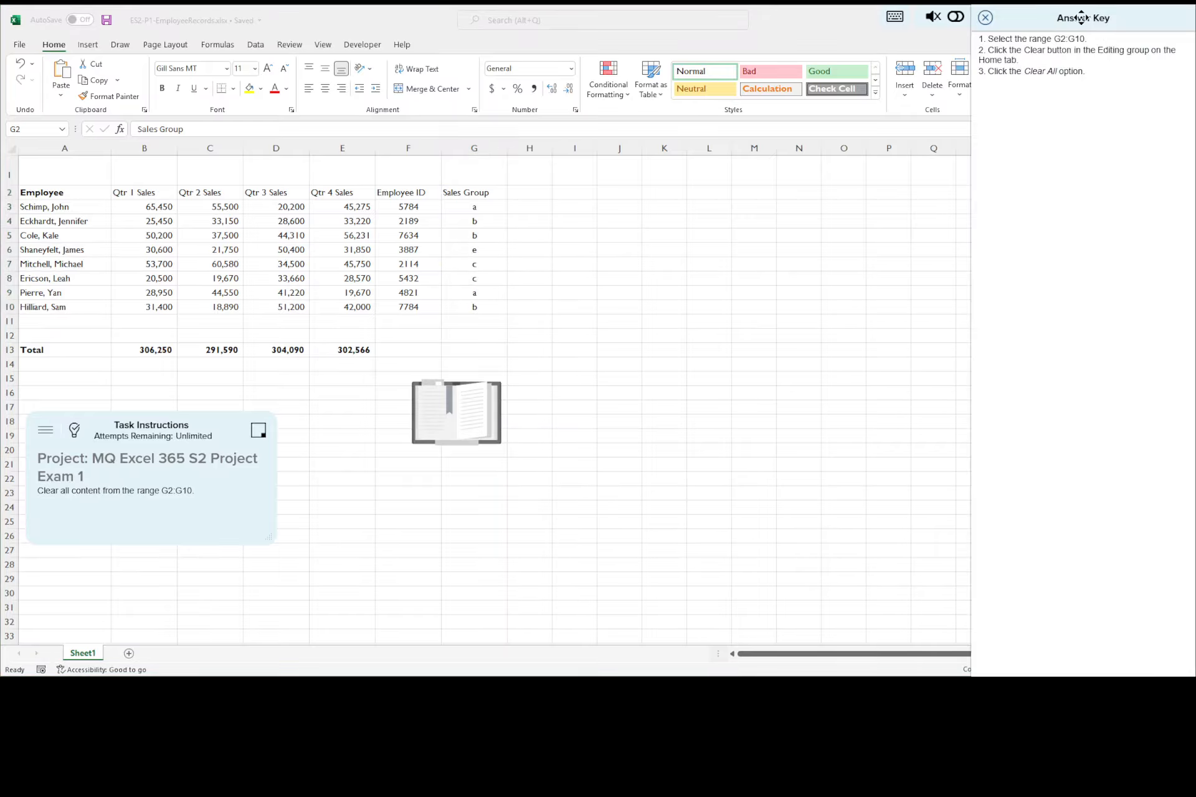
left_click_drag(1082, 21, 749, 26)
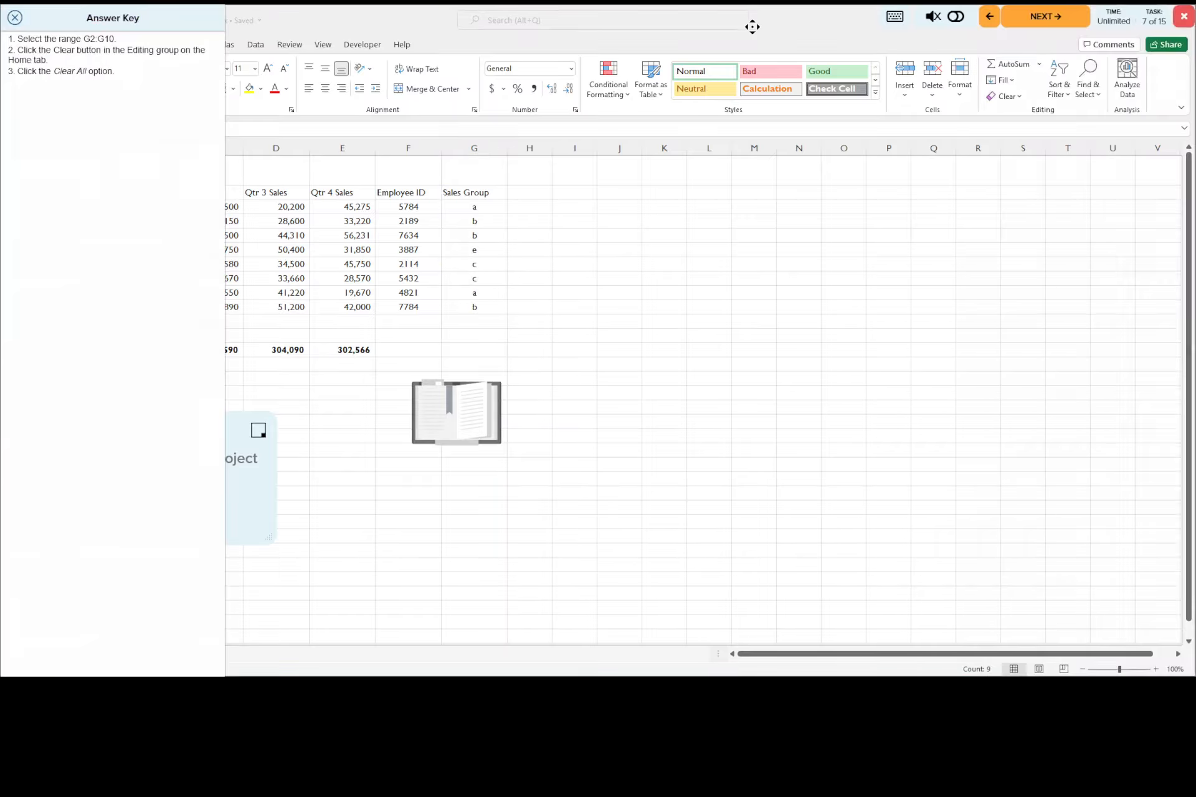
left_click(1016, 99)
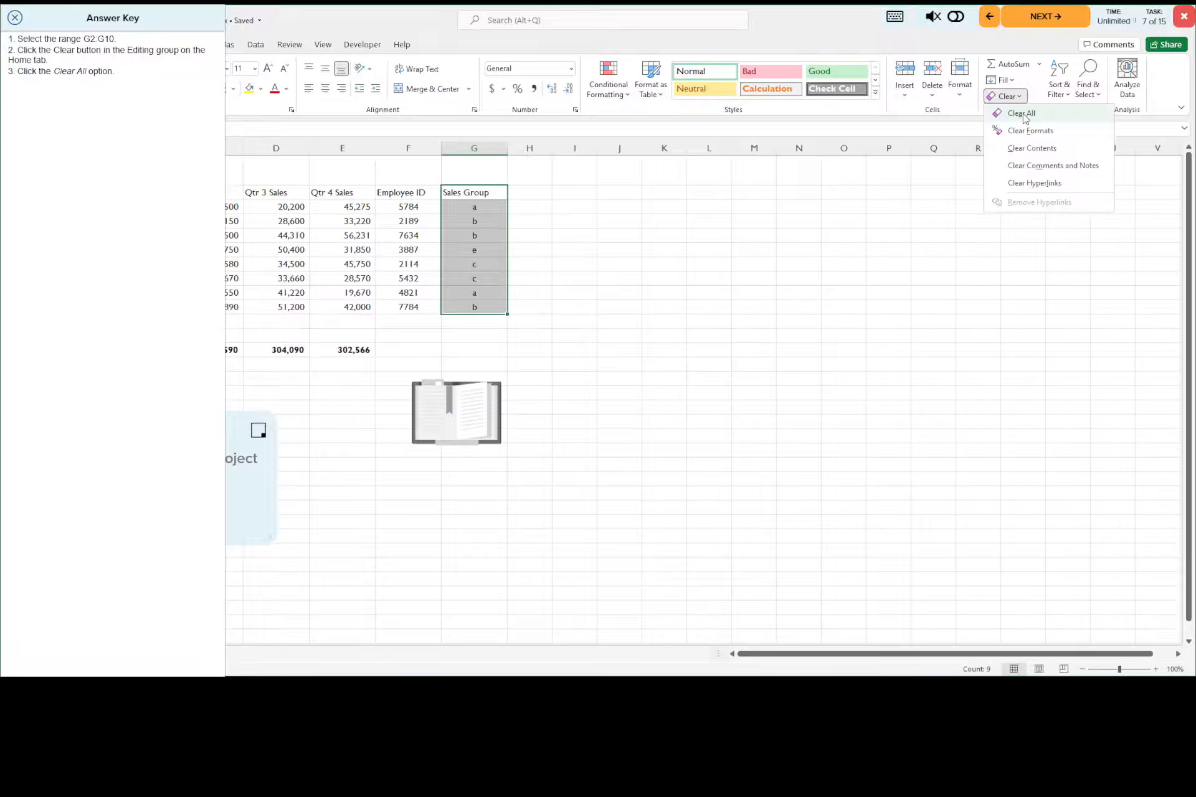
left_click(1022, 114)
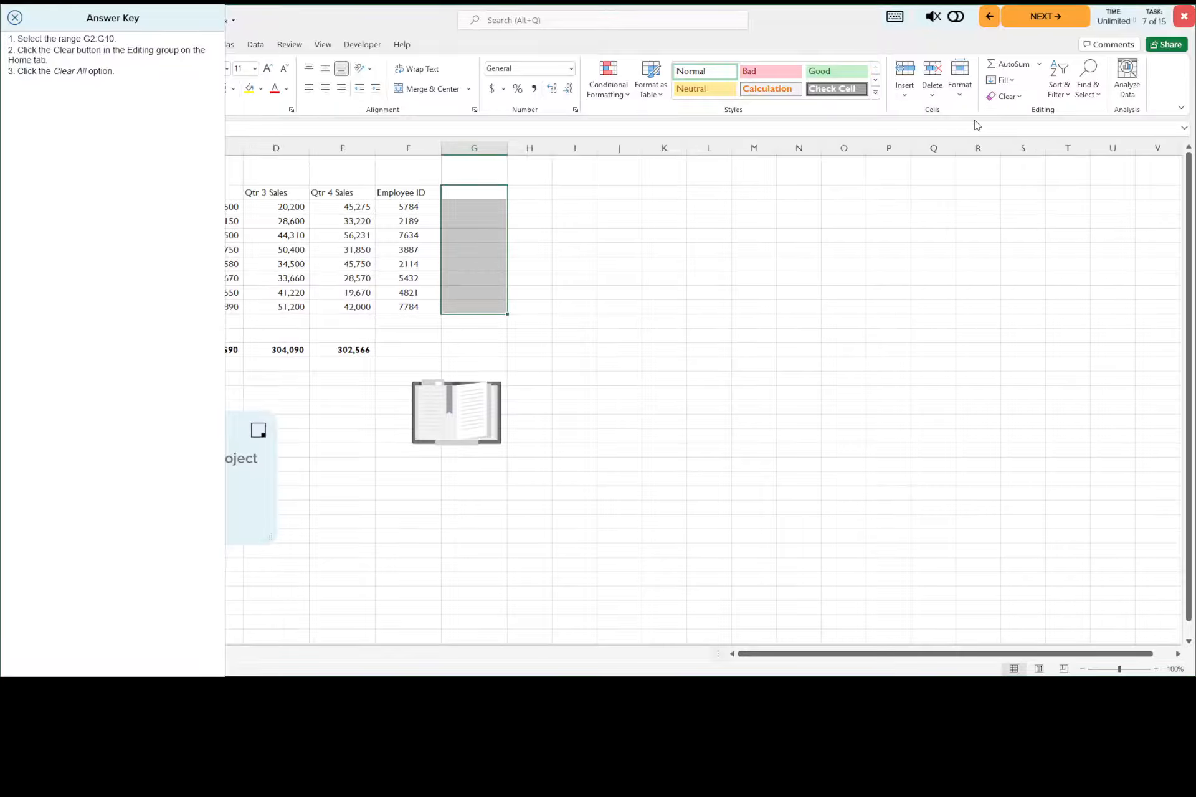
Step: Close the answer key, save the workbook, and advance to task 8 with its answer key displayed
left_click(15, 19)
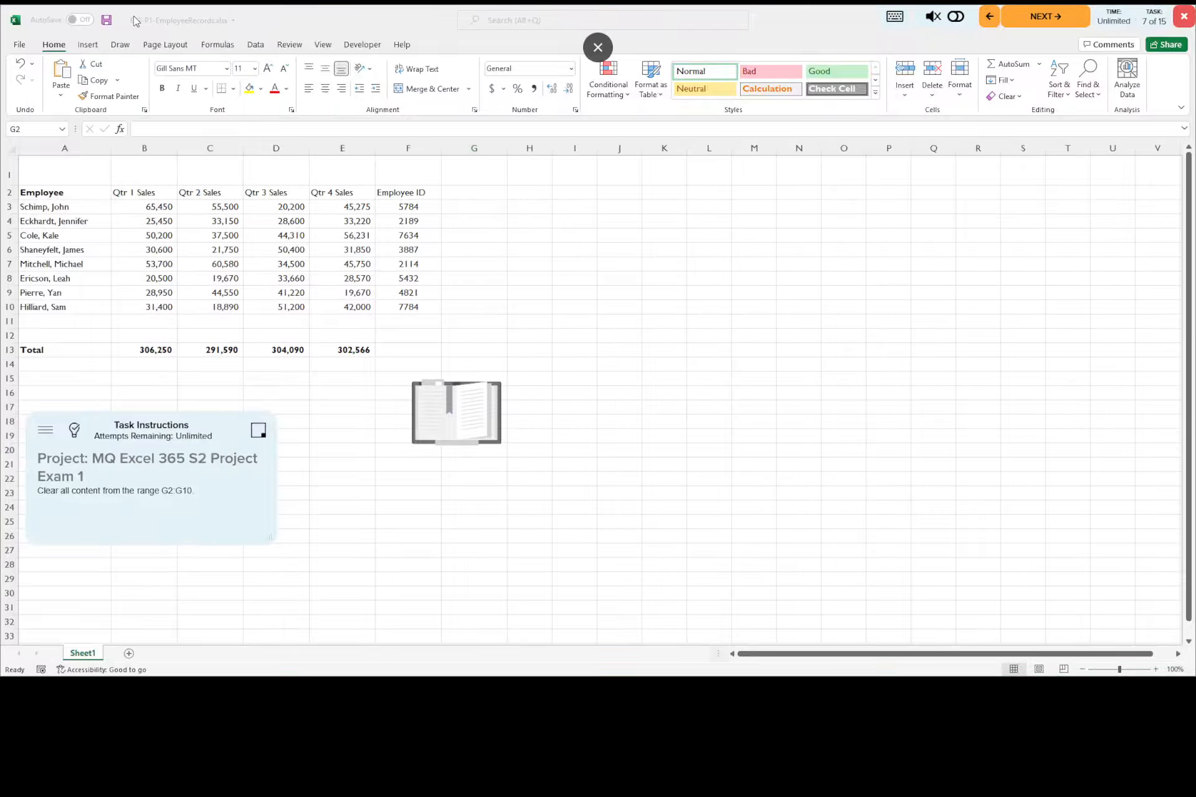
left_click(107, 22)
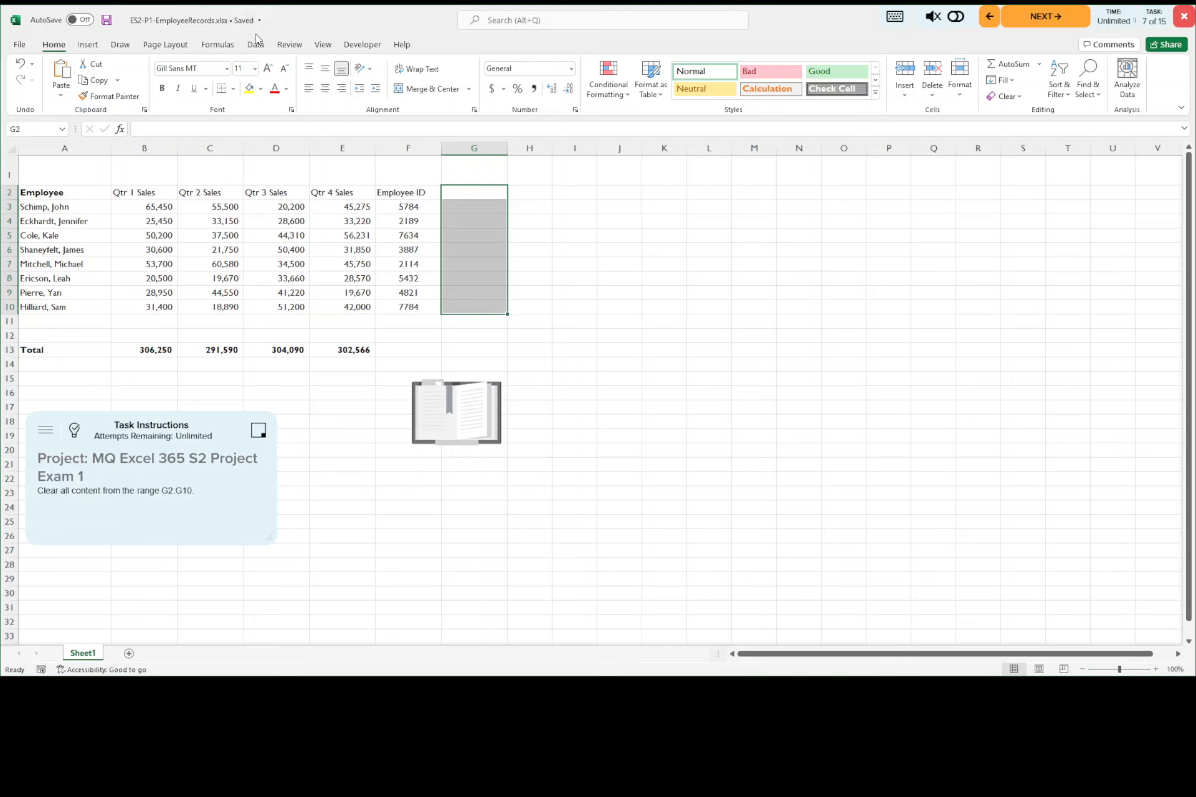
left_click(1051, 22)
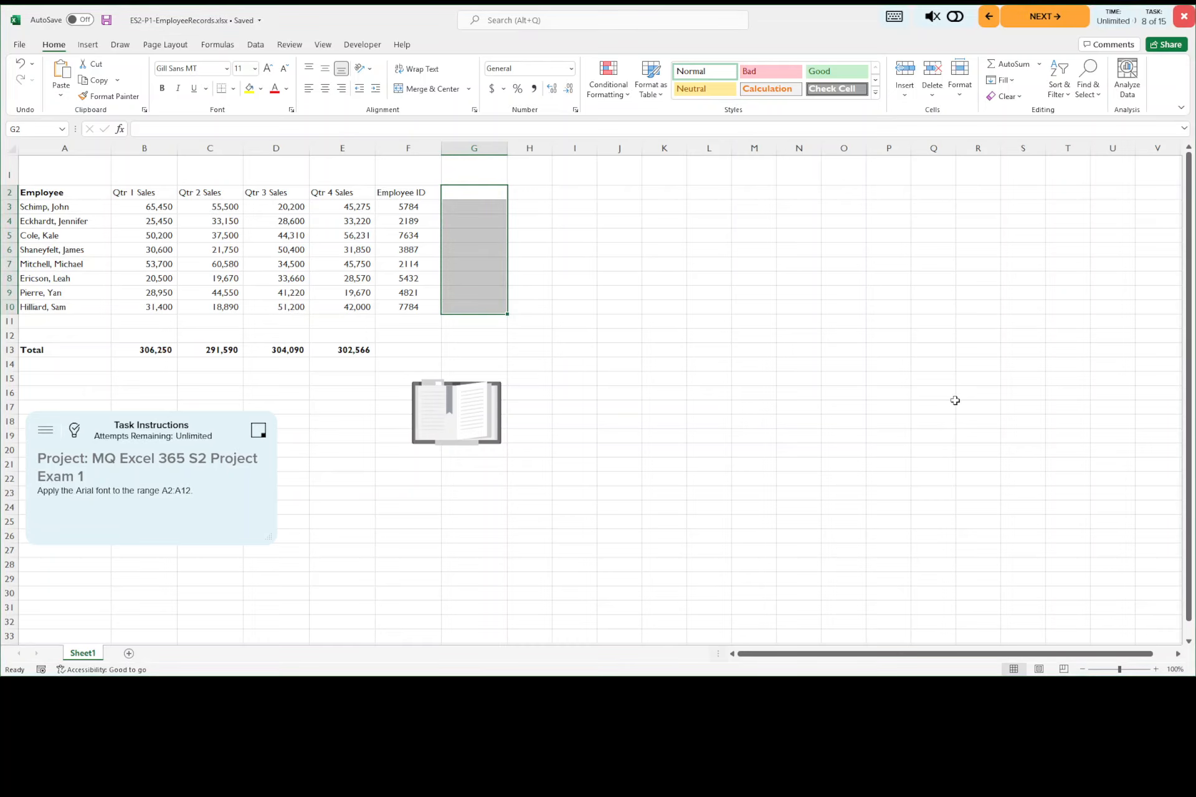
left_click(75, 433)
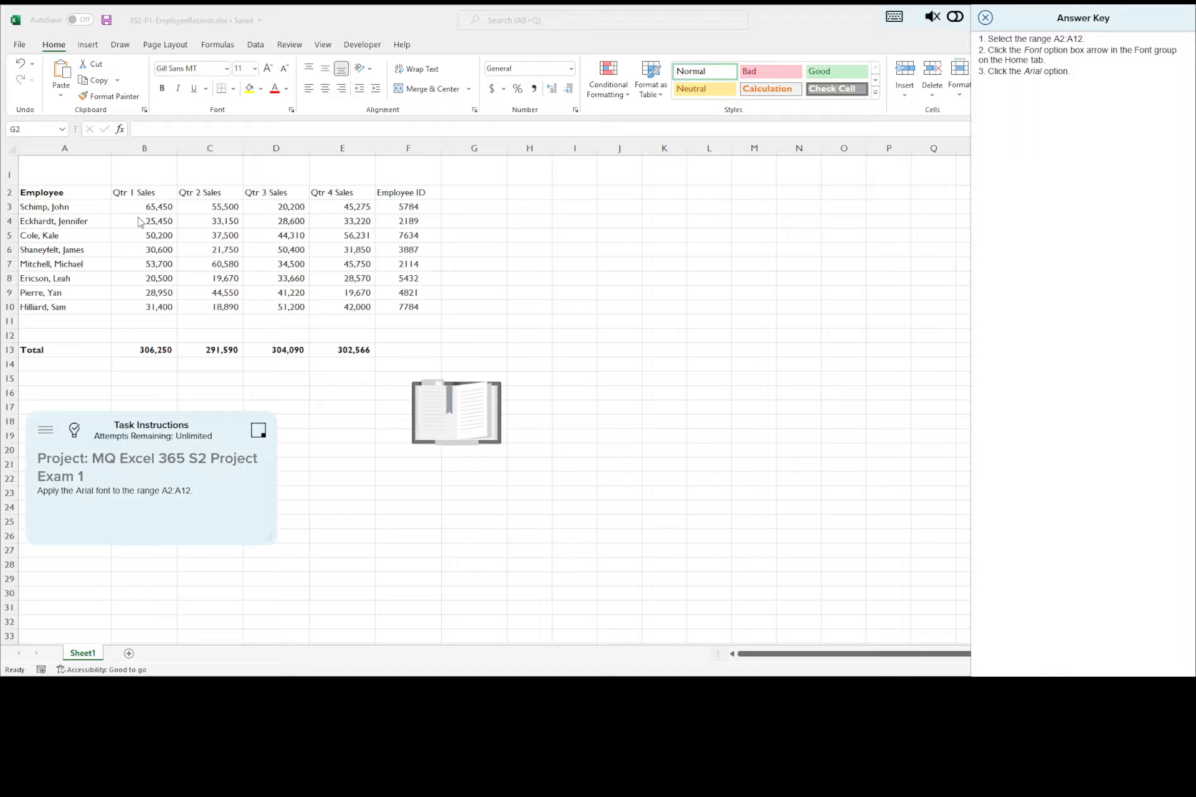
Step: Apply the Arial font to the range A2:A12
left_click(74, 191)
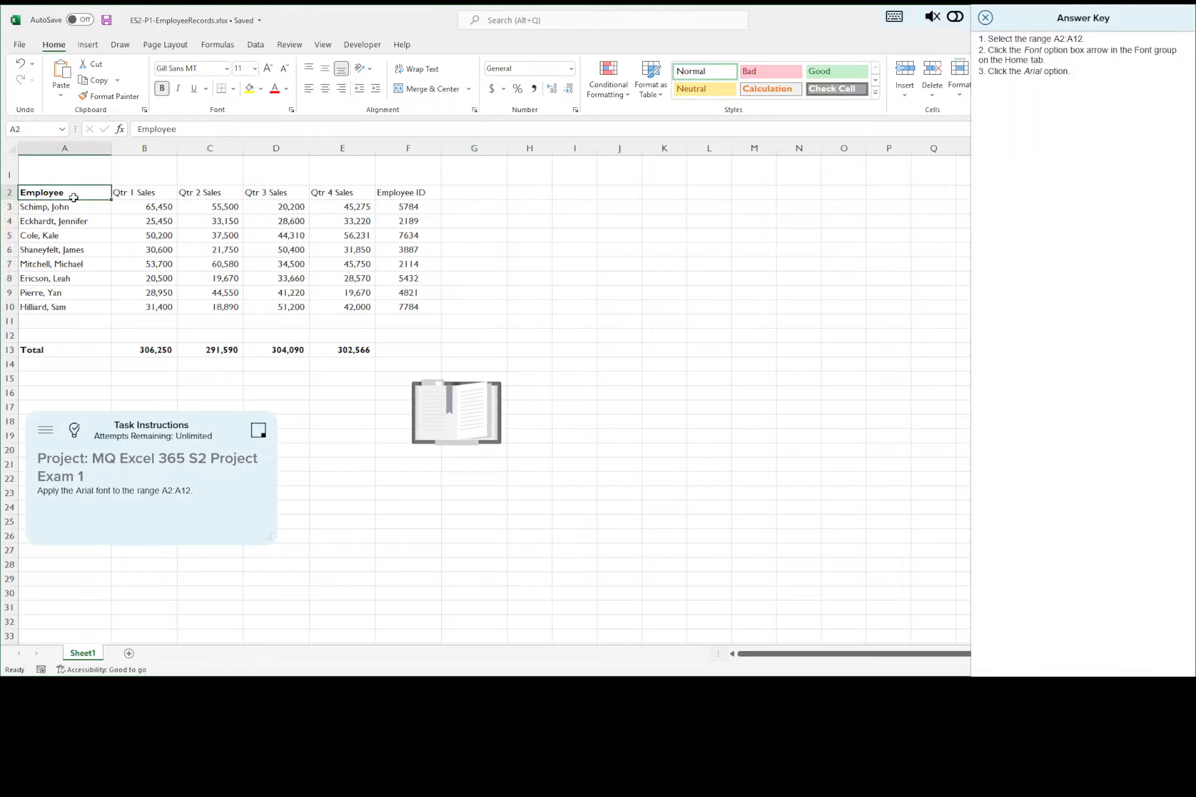
left_click_drag(73, 198, 77, 334)
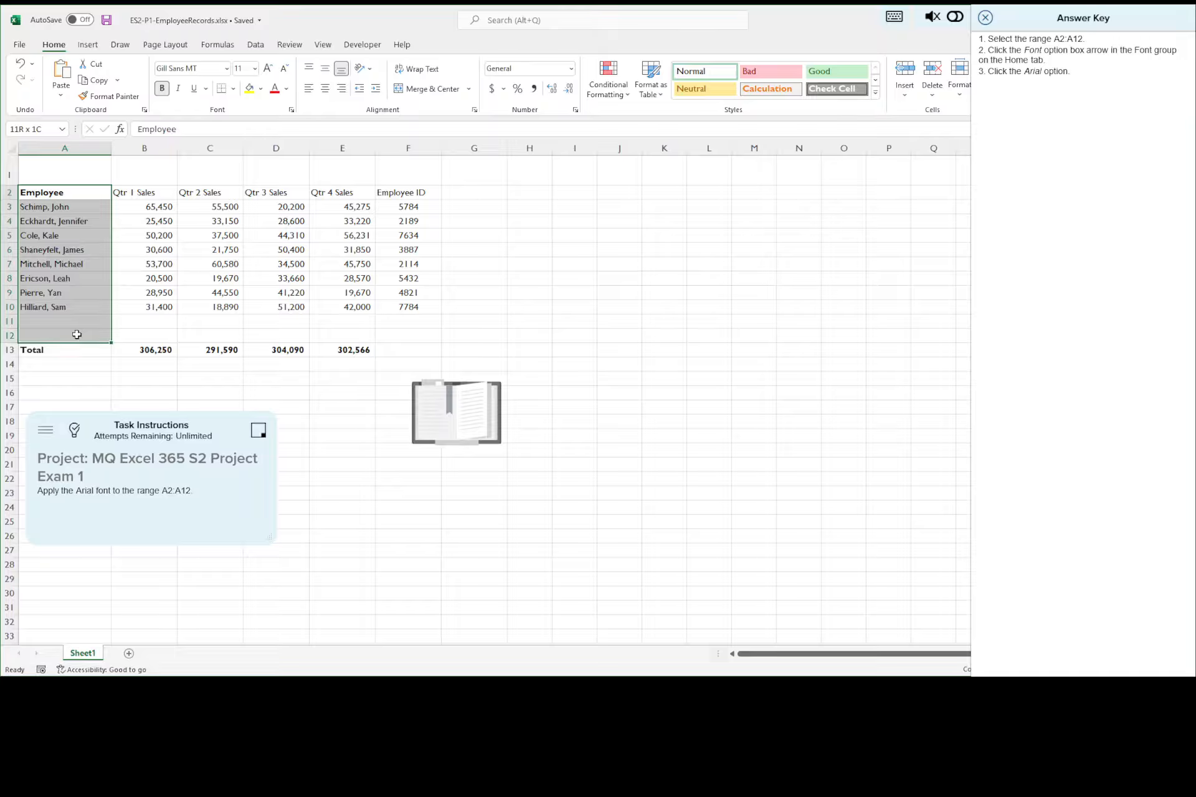
left_click_drag(76, 335, 77, 335)
left_click(226, 69)
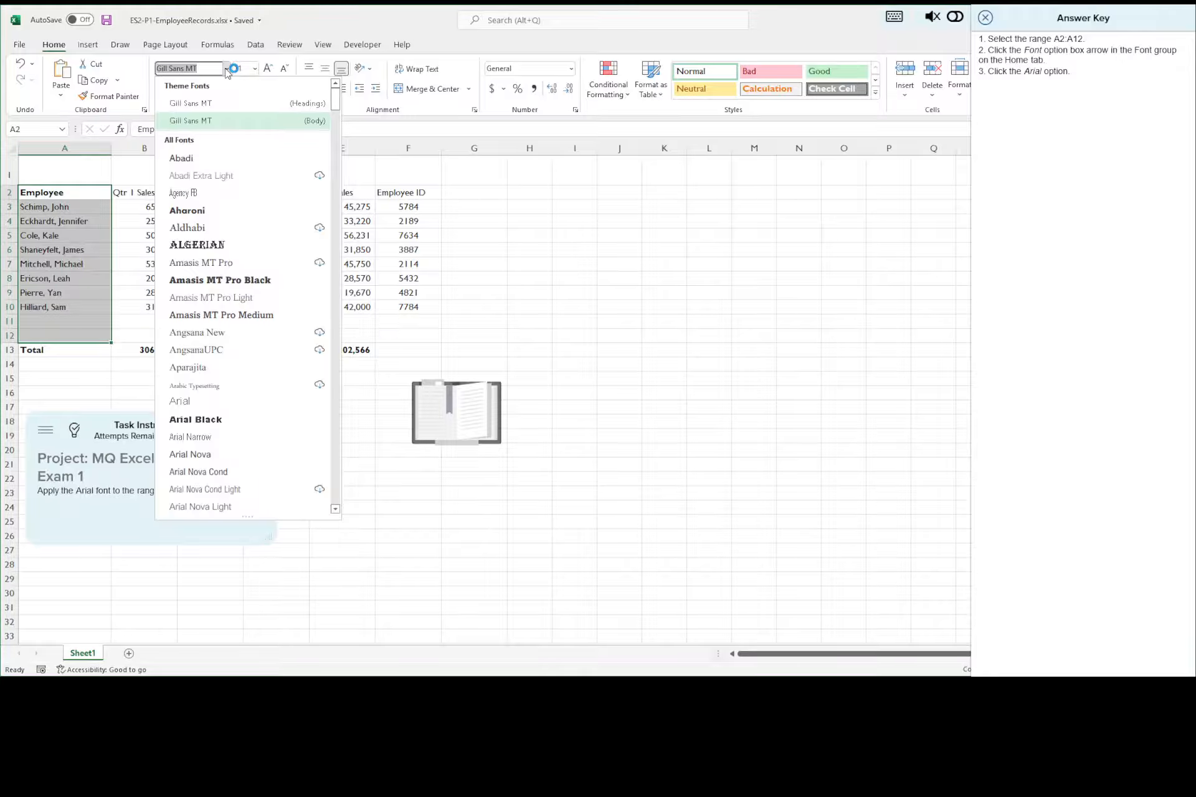
left_click(181, 402)
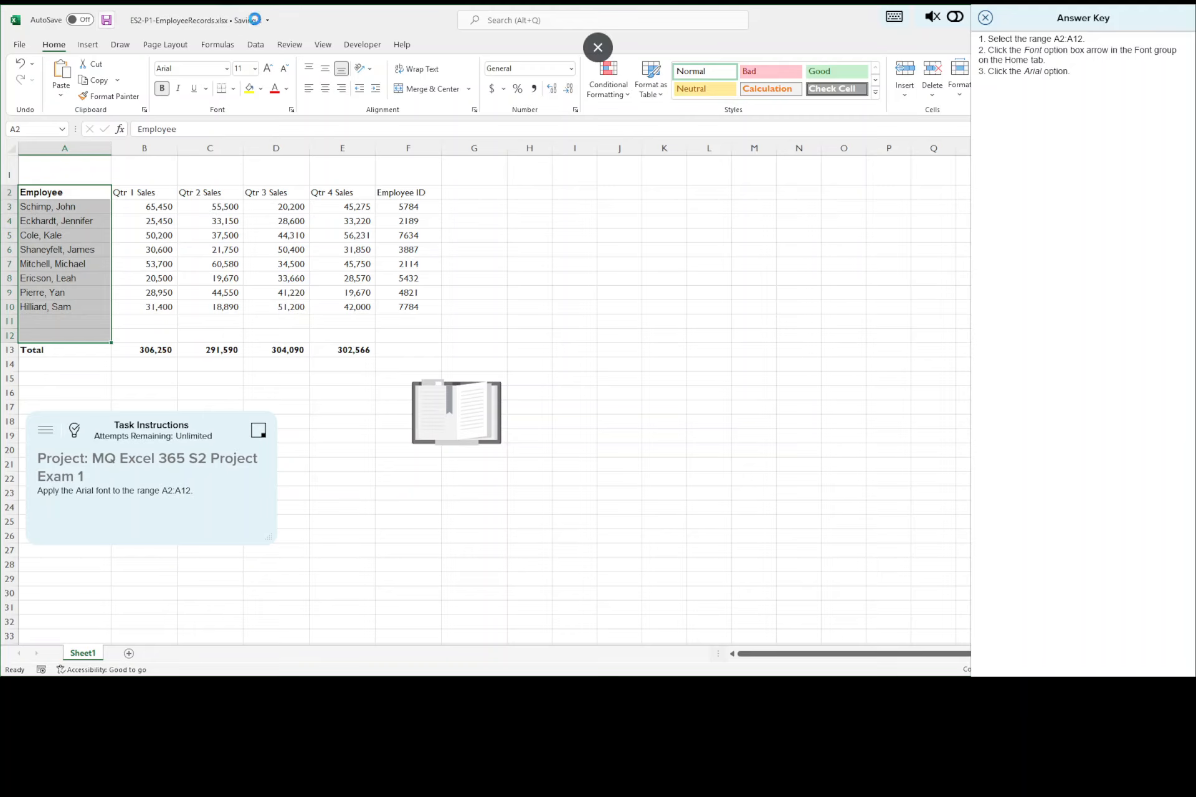
Step: Close the current answer key and advance to task 9 with its answer key displayed
left_click(987, 64)
left_click(962, 206)
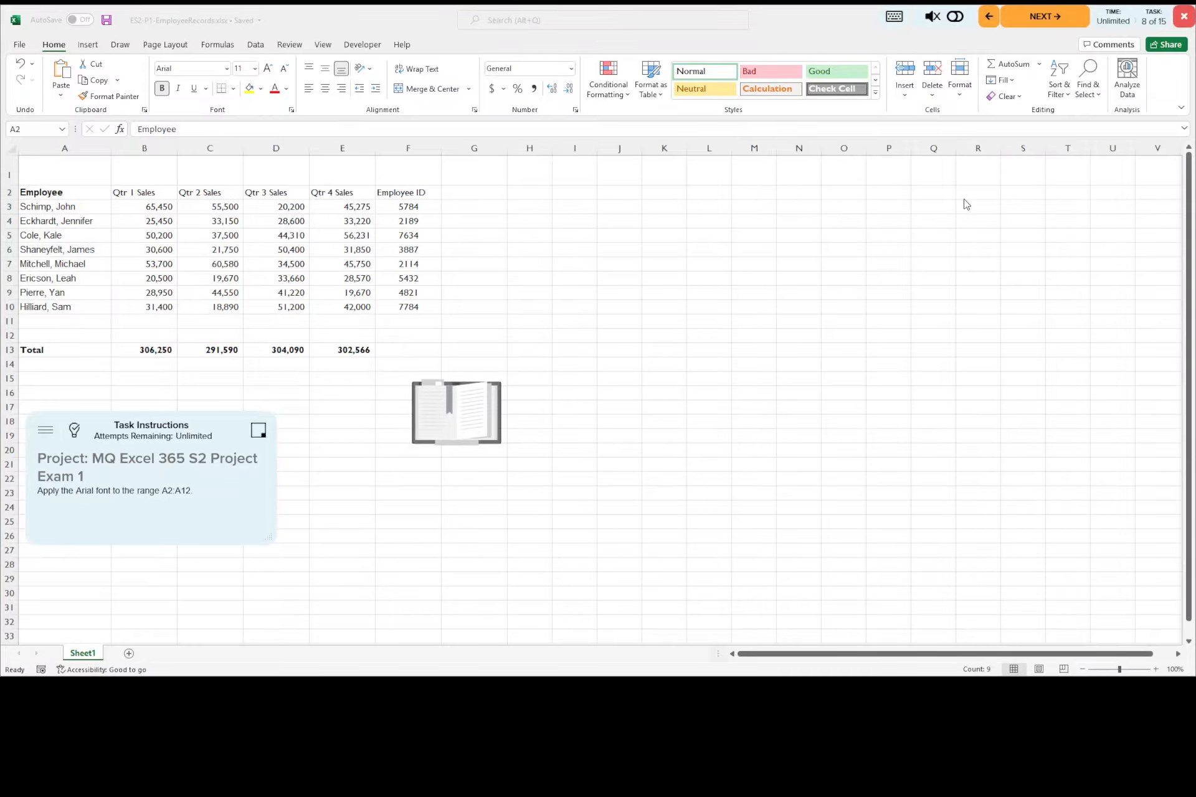
left_click(1039, 19)
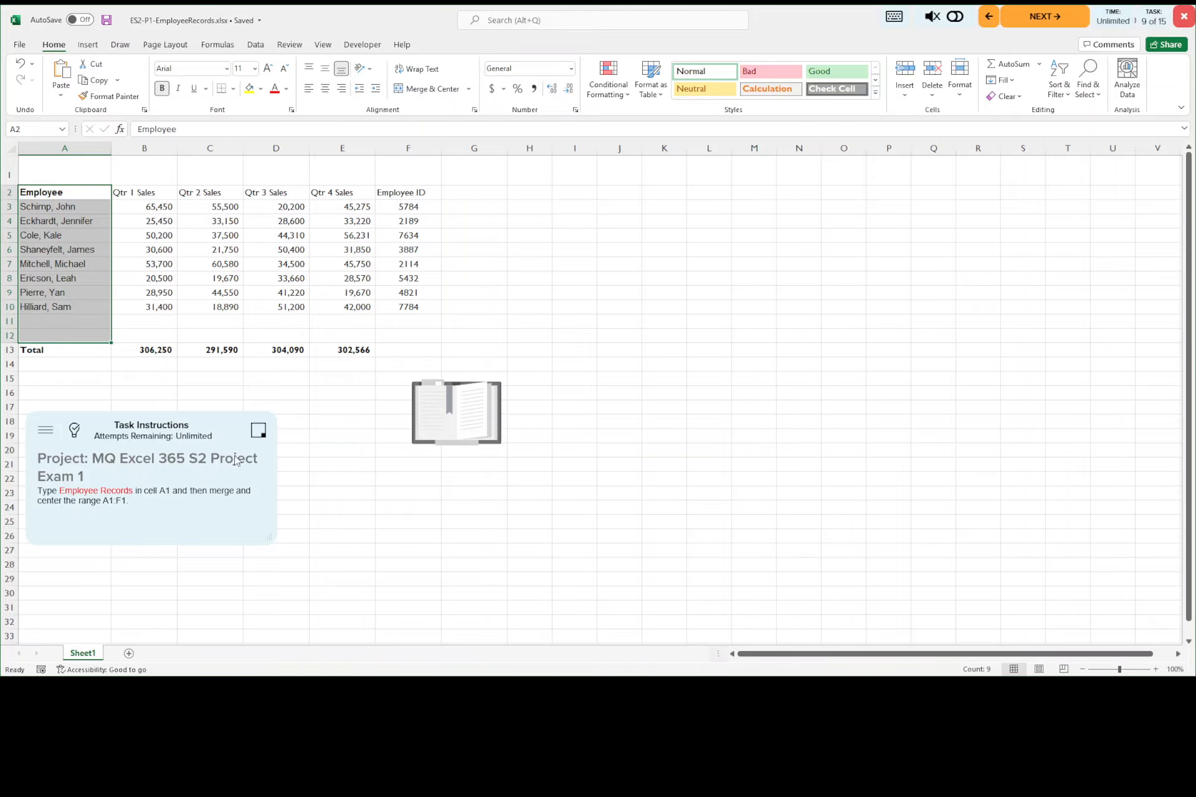
left_click(78, 431)
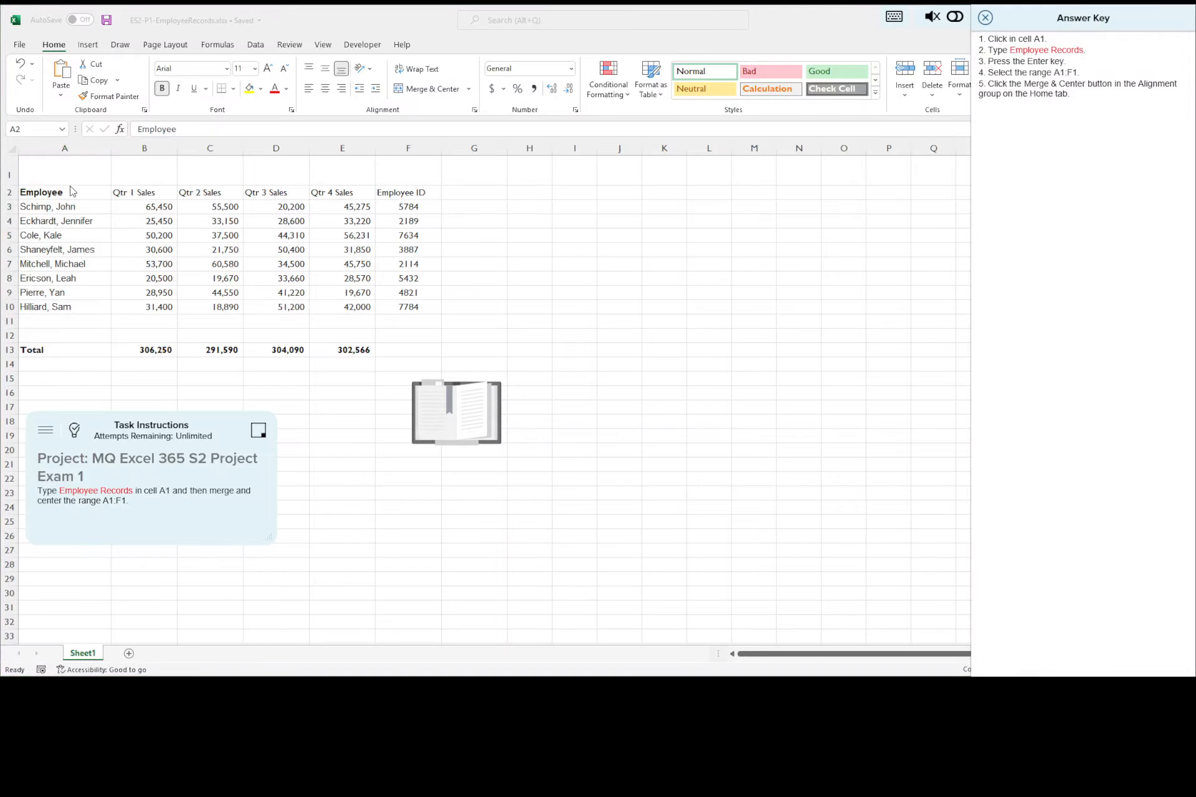
Step: Enter the title Employee Records in cell A1
left_click(72, 166)
left_click(72, 167)
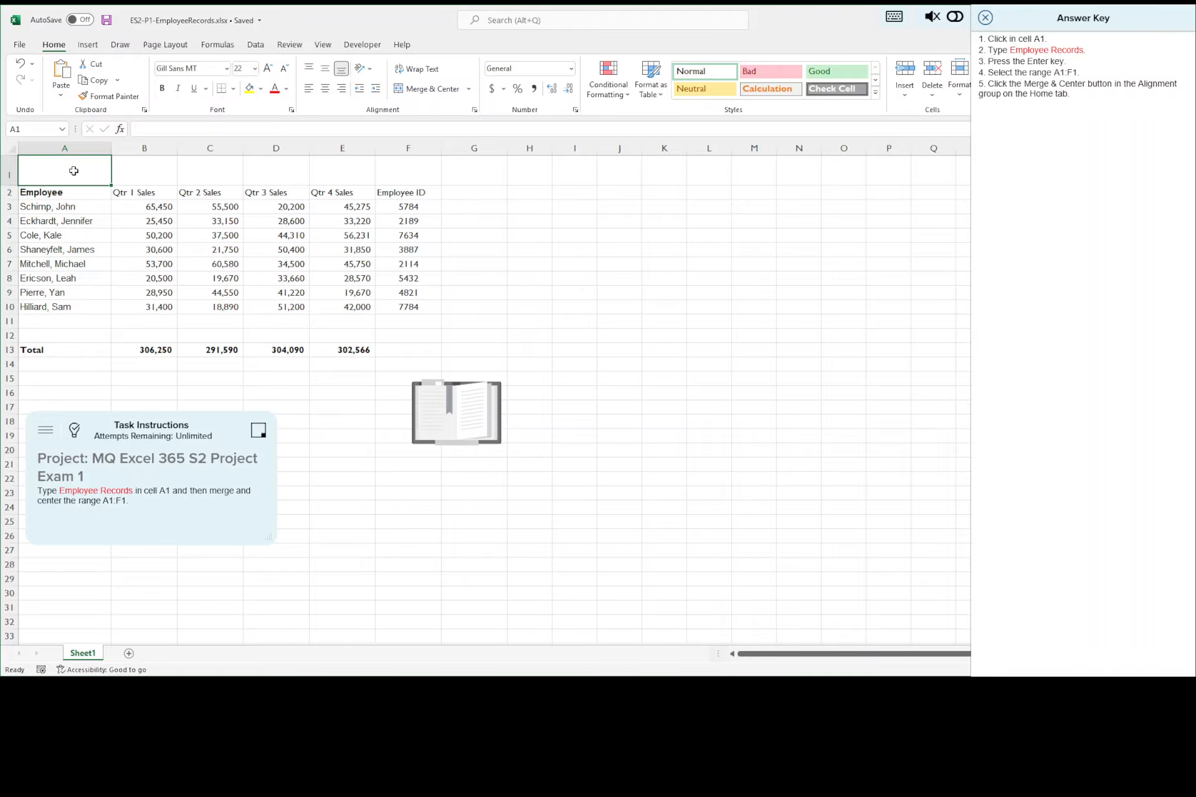
type("Employee ")
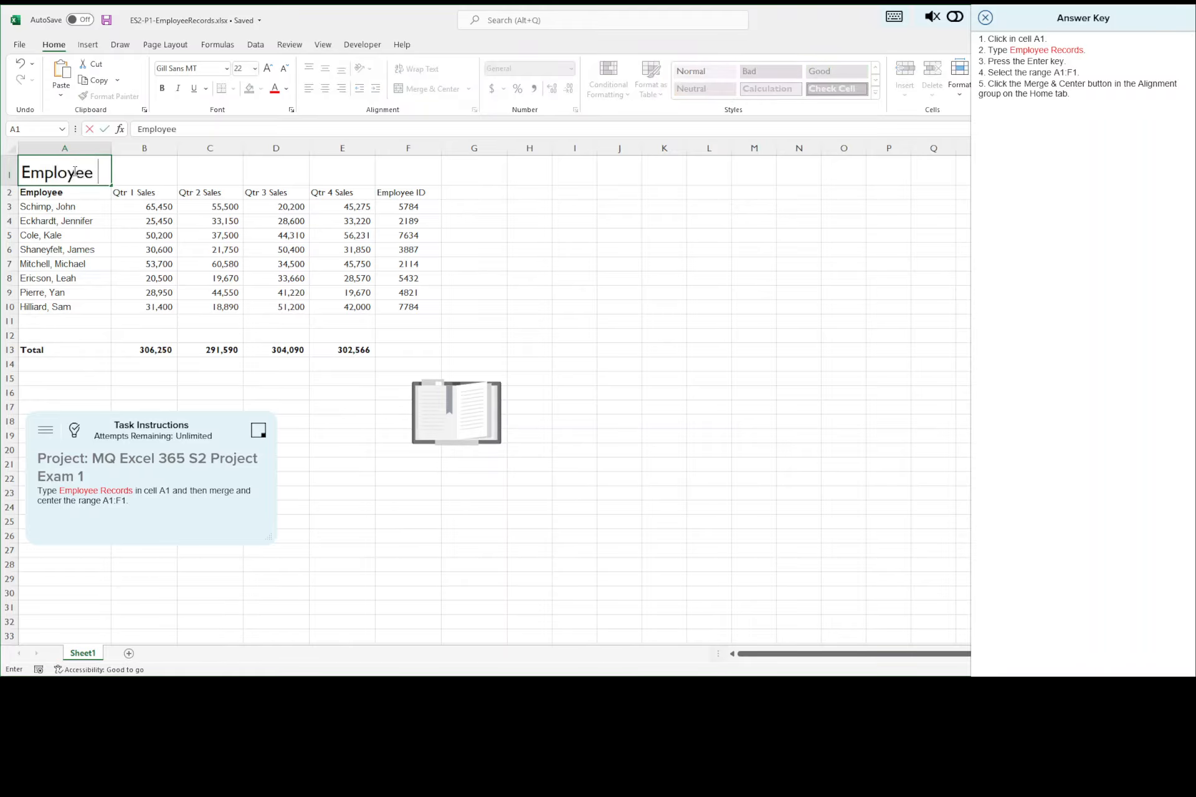
type("Records")
key("Return")
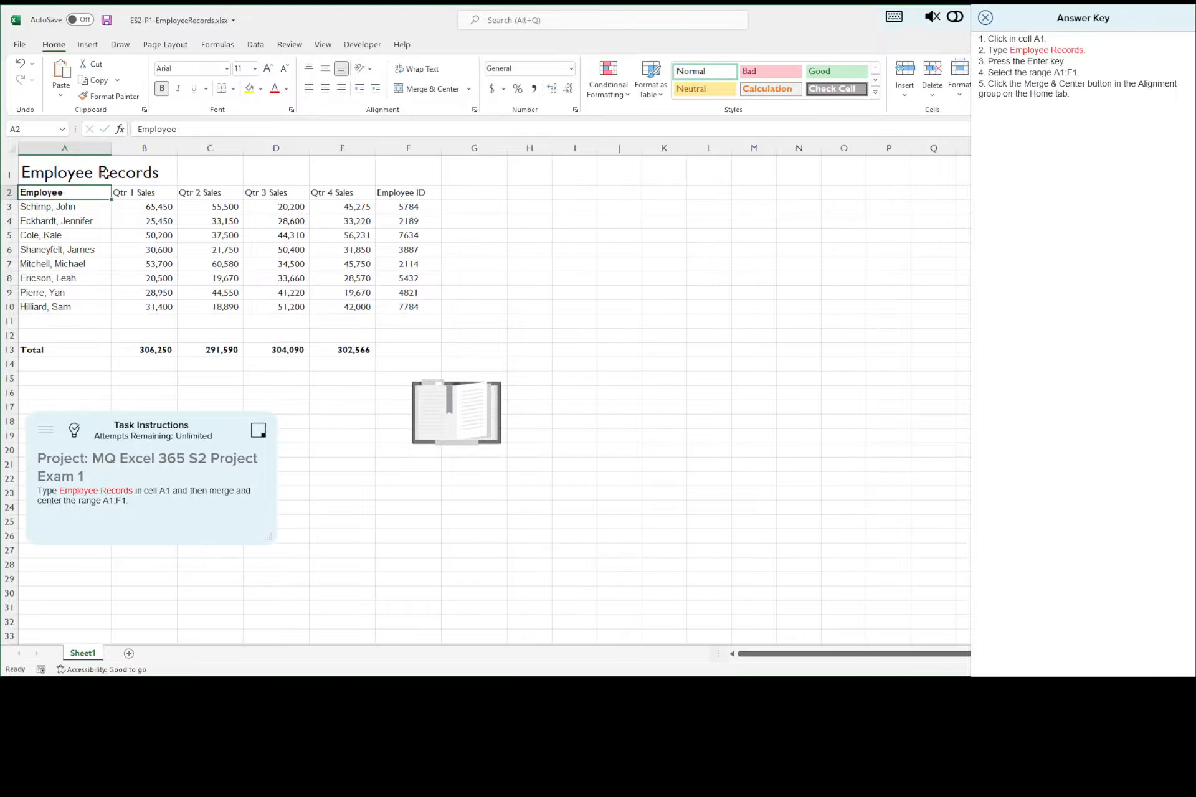
Step: Merge and center the title across the range A1:F1 and save the workbook
left_click(74, 170)
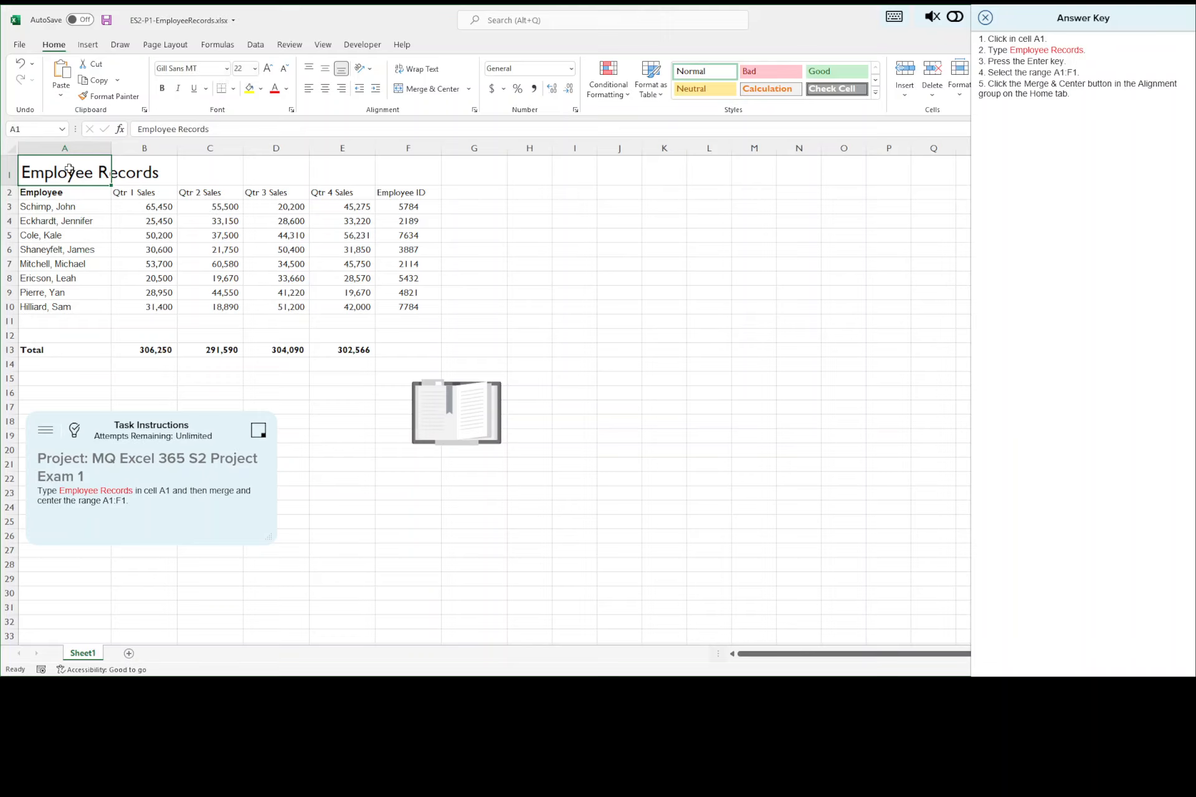
left_click_drag(69, 168, 425, 168)
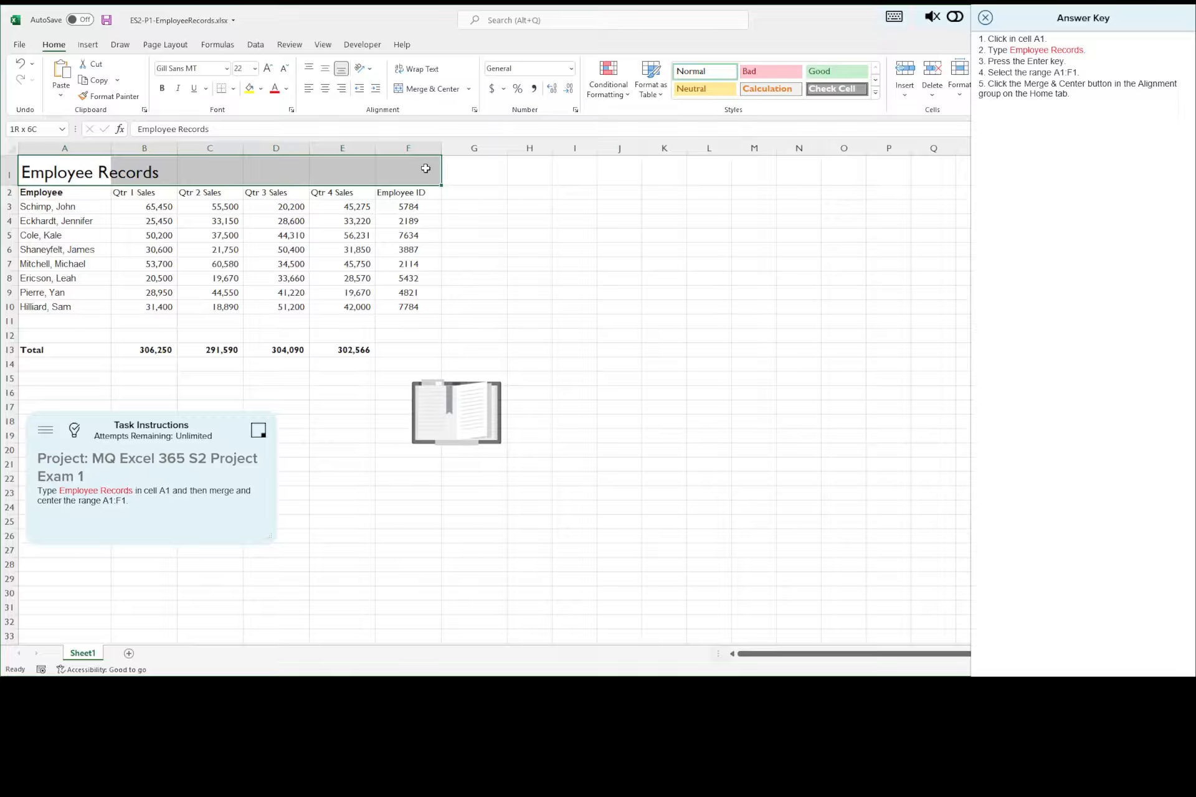
left_click(434, 89)
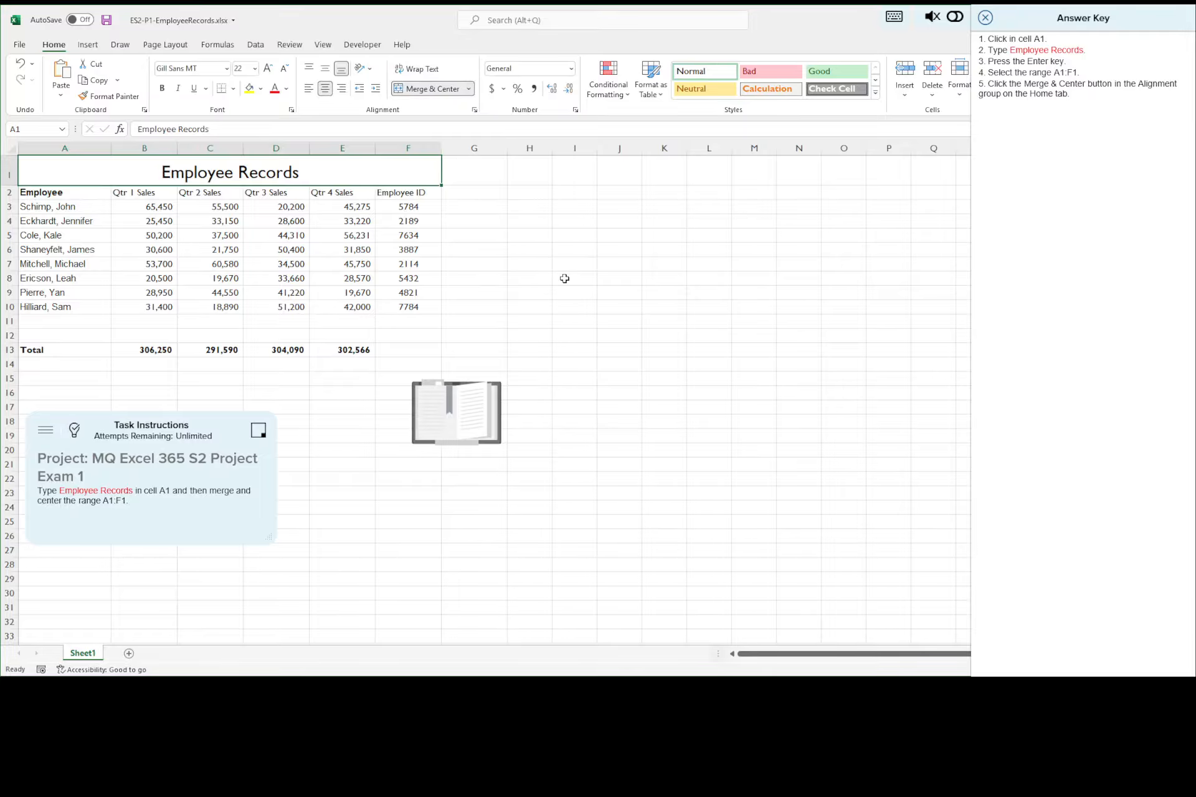
left_click(619, 280)
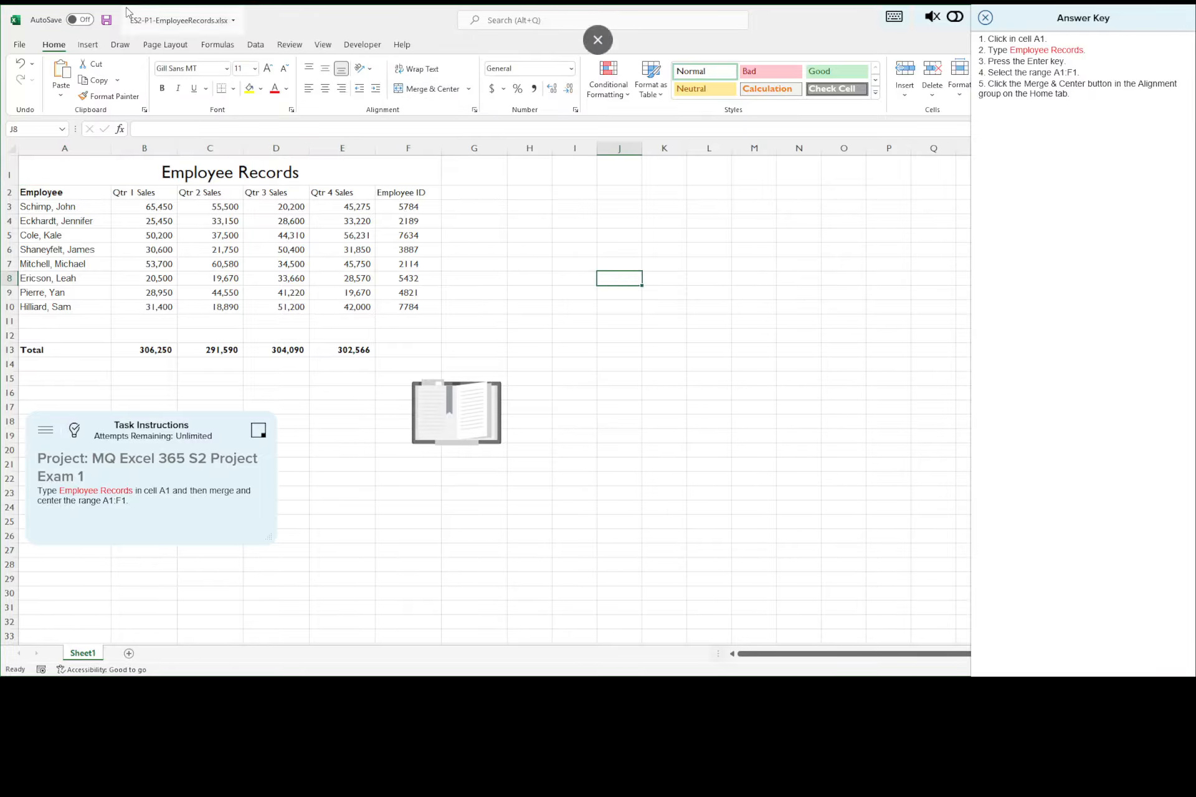
left_click(105, 23)
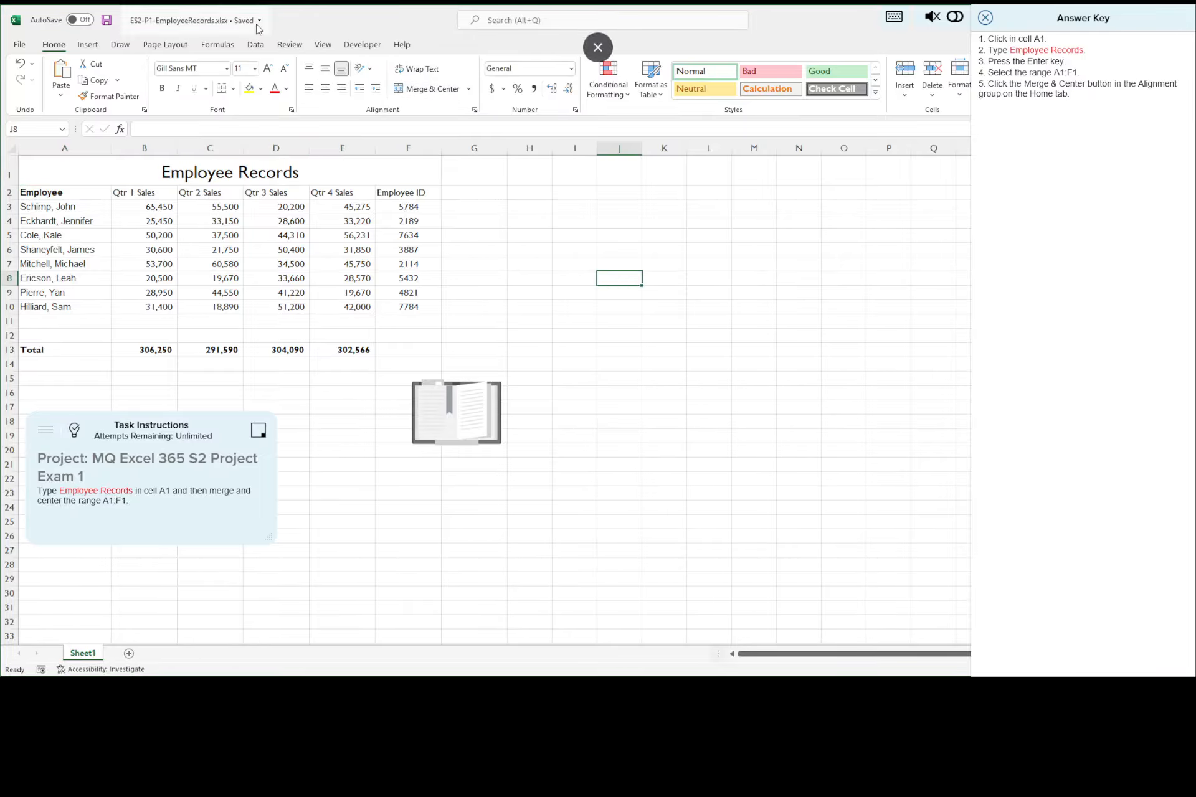
Step: Close the current answer key and advance to task 10 with its answer key displayed
left_click(983, 19)
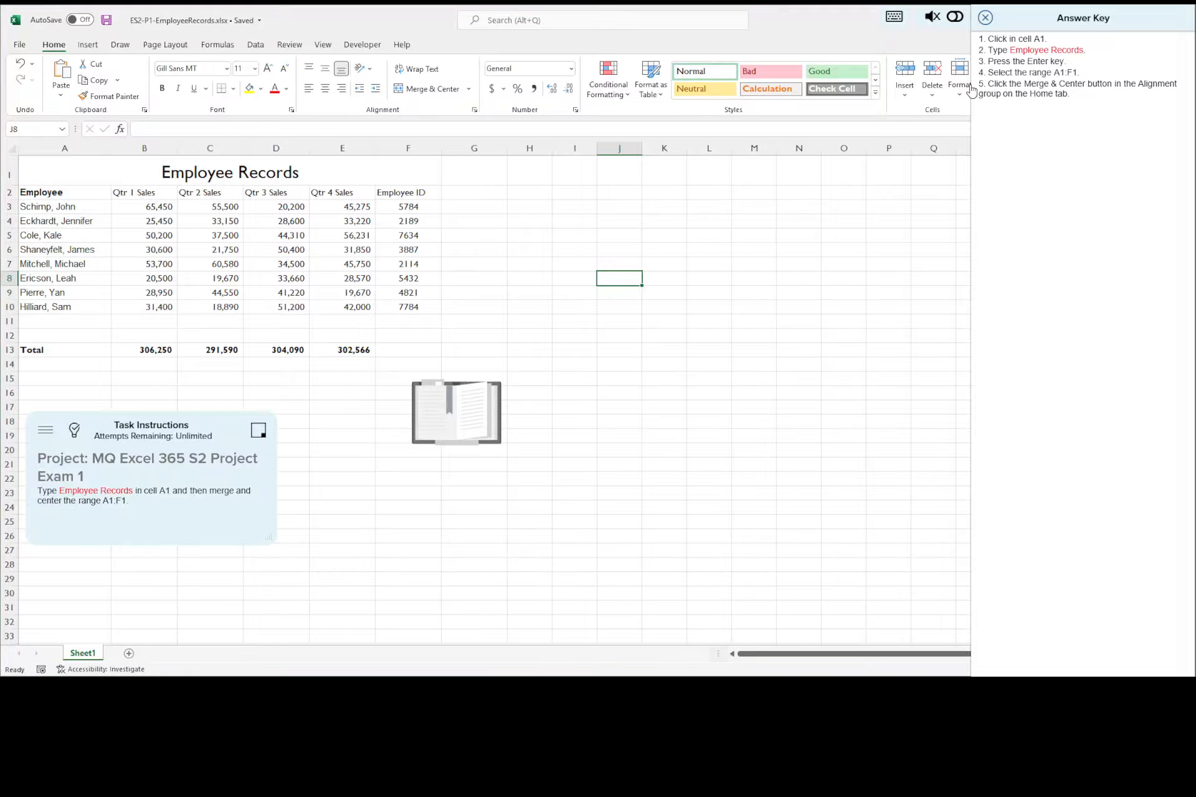
left_click(1039, 19)
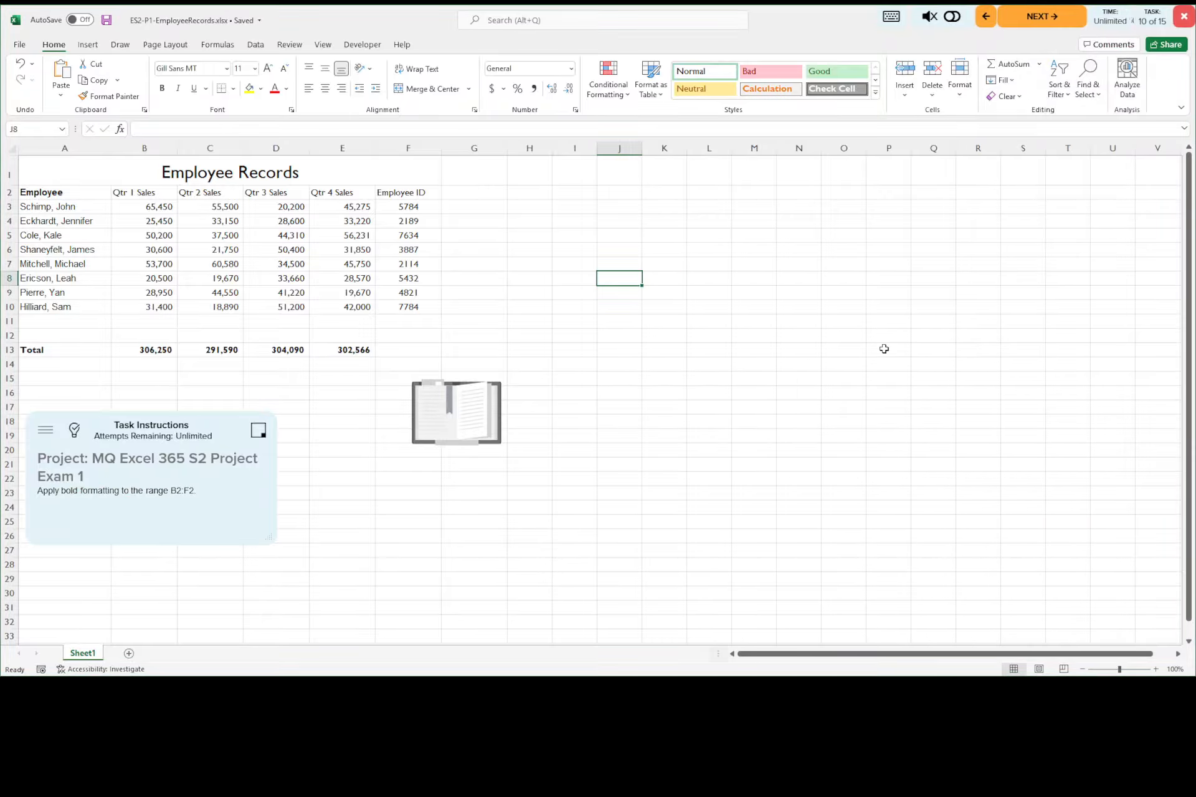
left_click(75, 431)
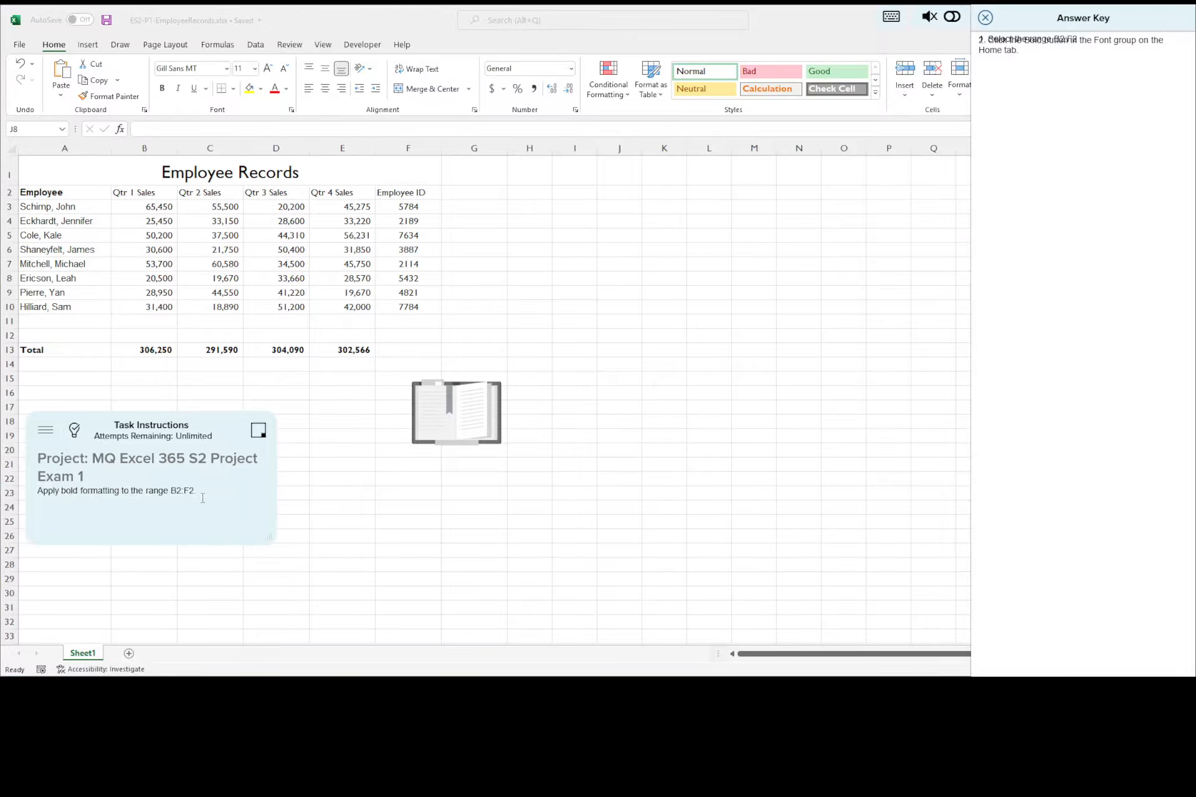
Step: Apply bold formatting to the column headings in the range B2:F2
left_click(152, 191)
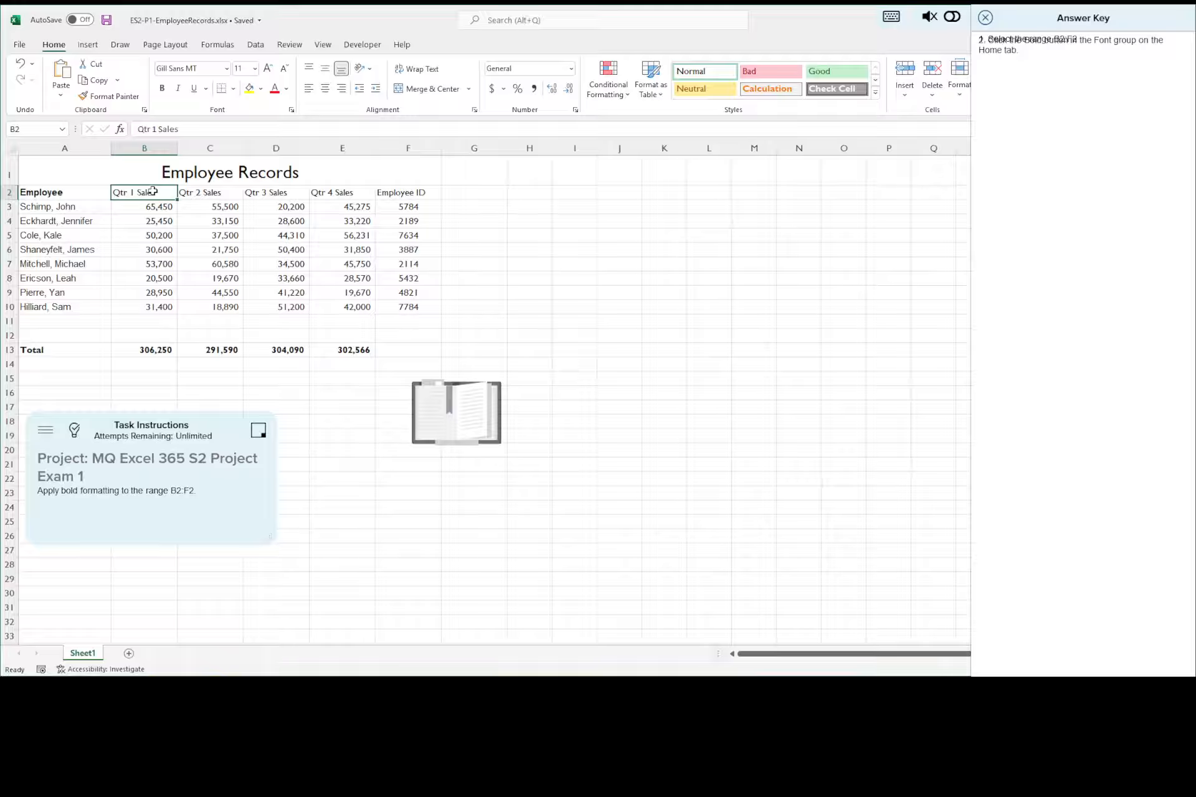
left_click_drag(152, 191, 407, 191)
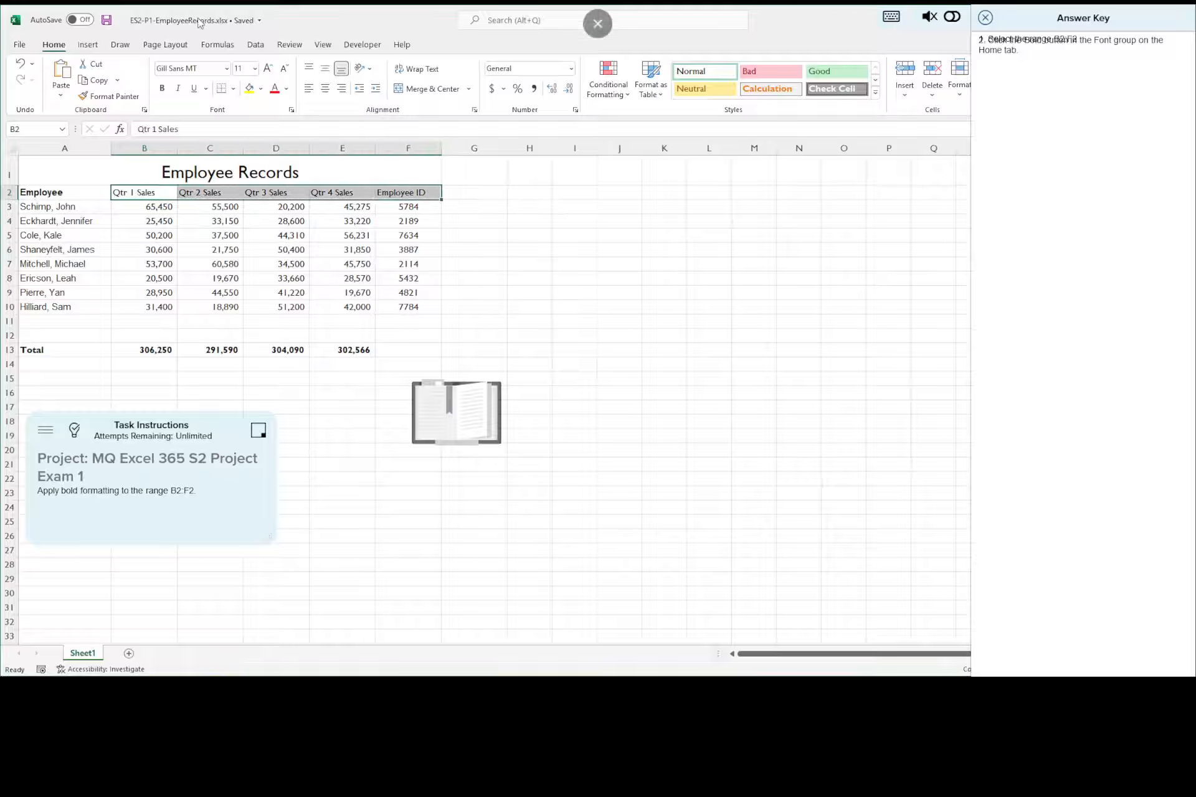
left_click(163, 90)
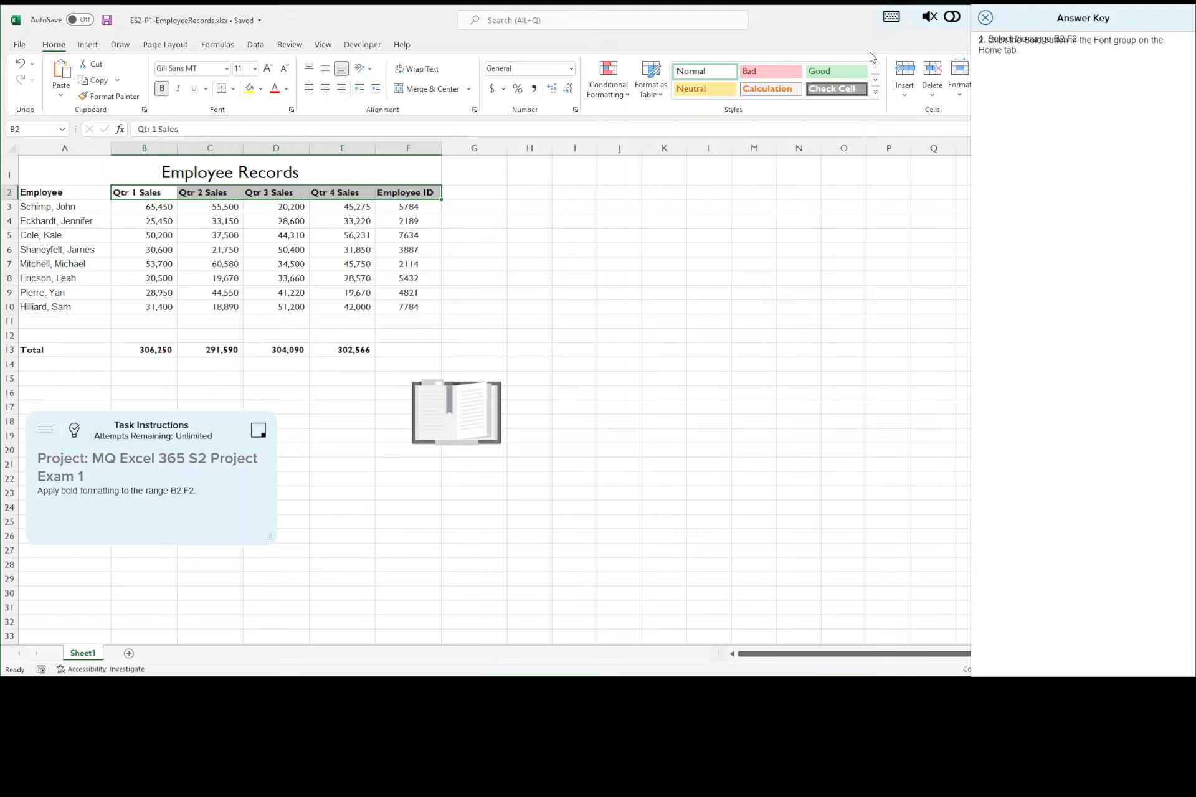
Step: Close the current answer key and advance to task 11 with its answer key displayed
left_click(986, 18)
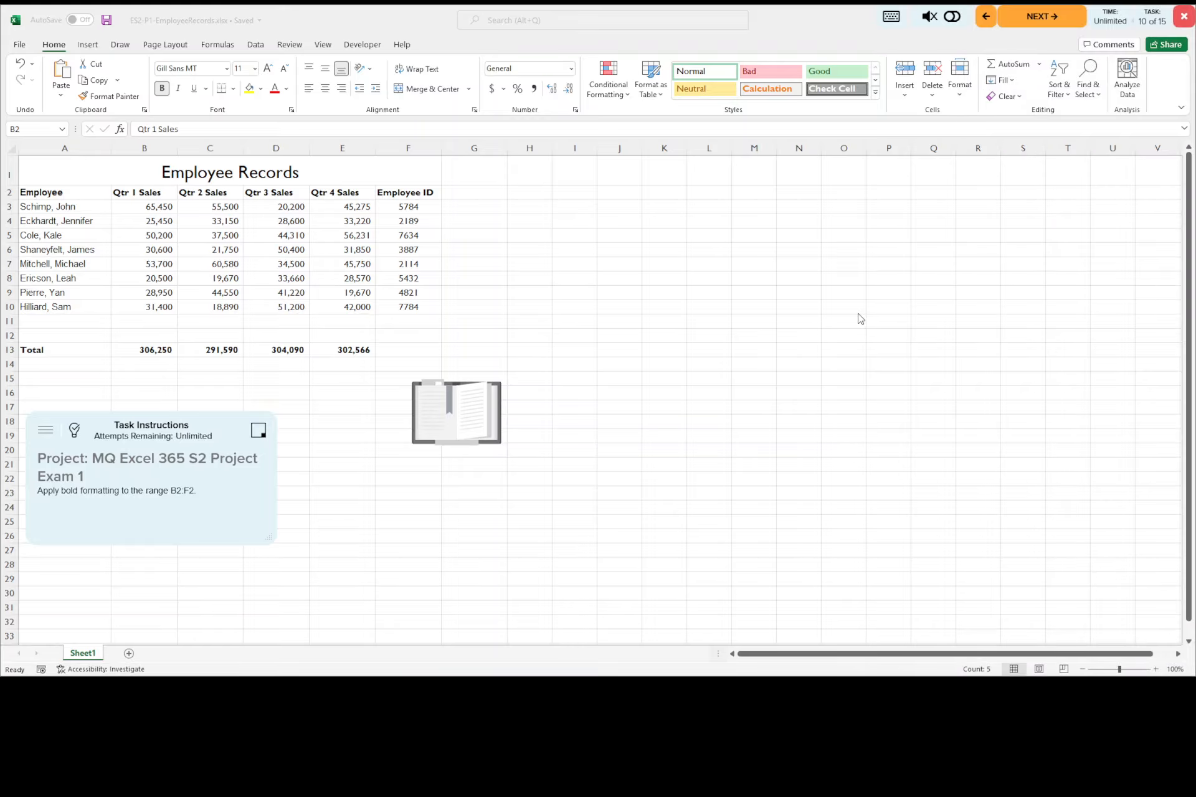
left_click(1065, 18)
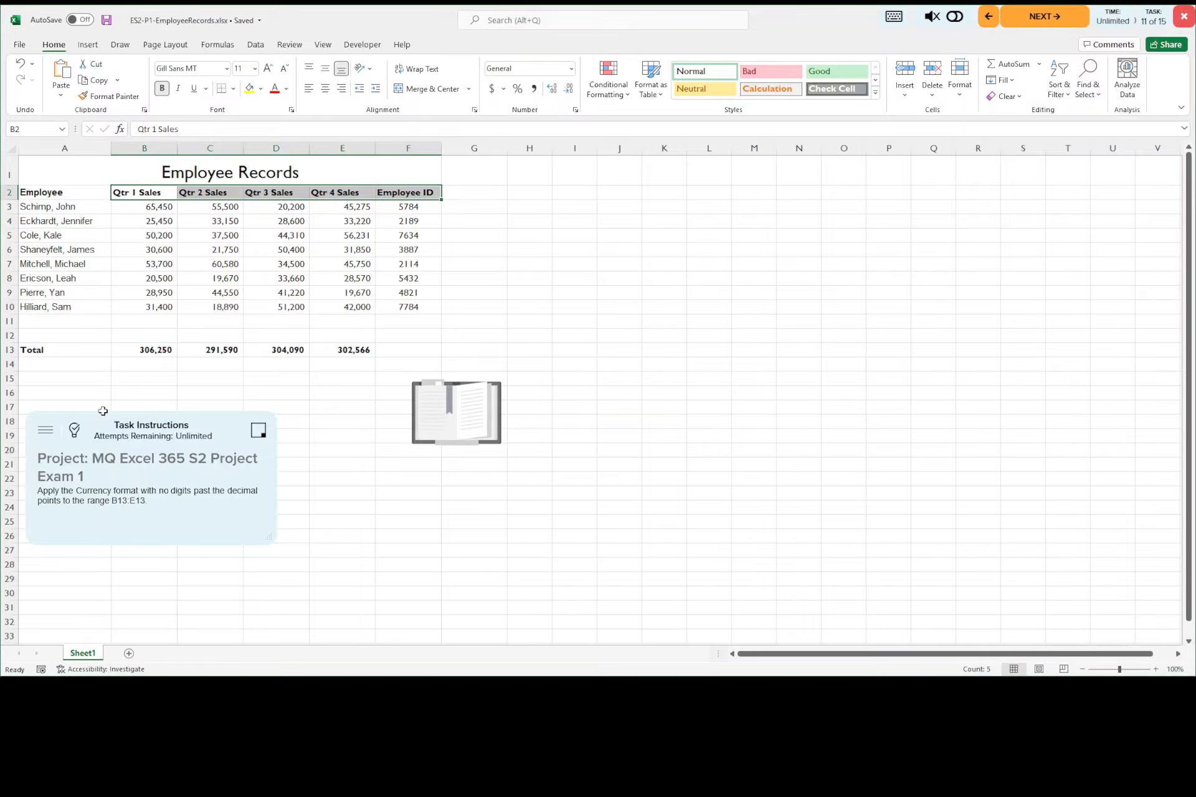
left_click(75, 432)
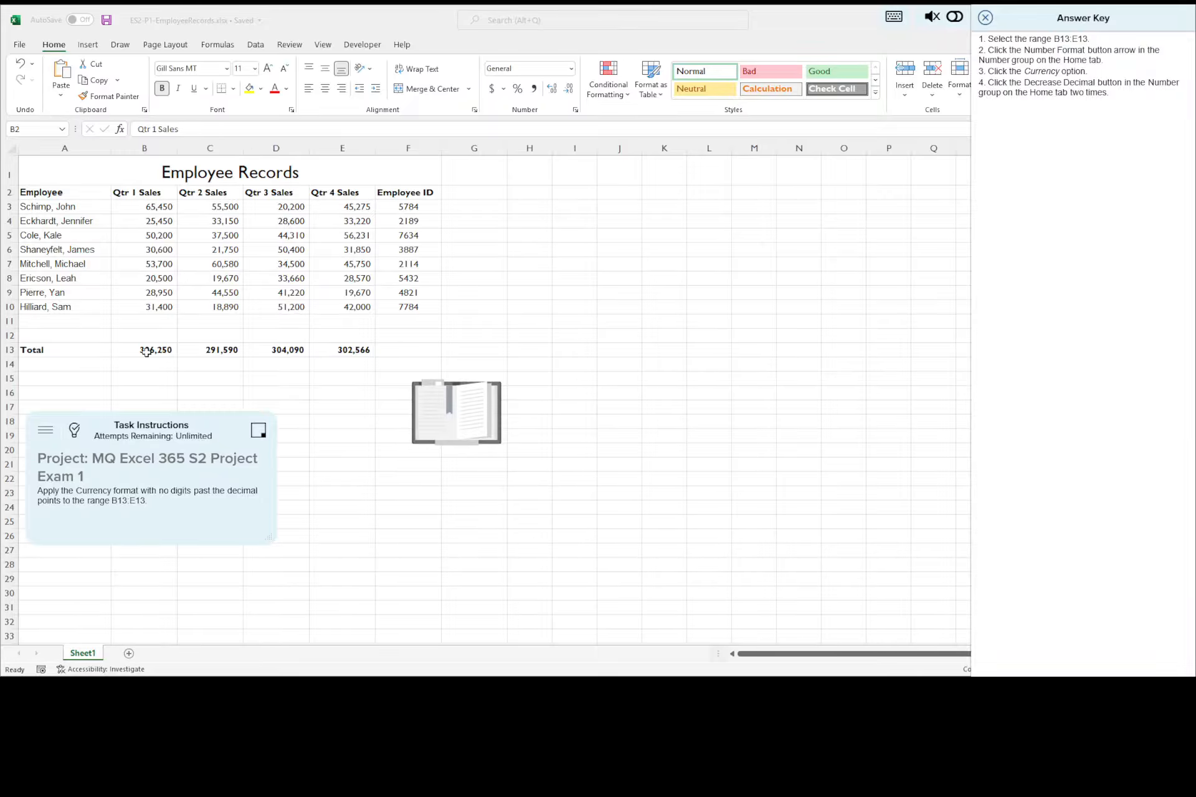
Step: Apply the Currency format with no decimal places to the totals in B13:E13 and save the workbook
left_click_drag(146, 352, 355, 353)
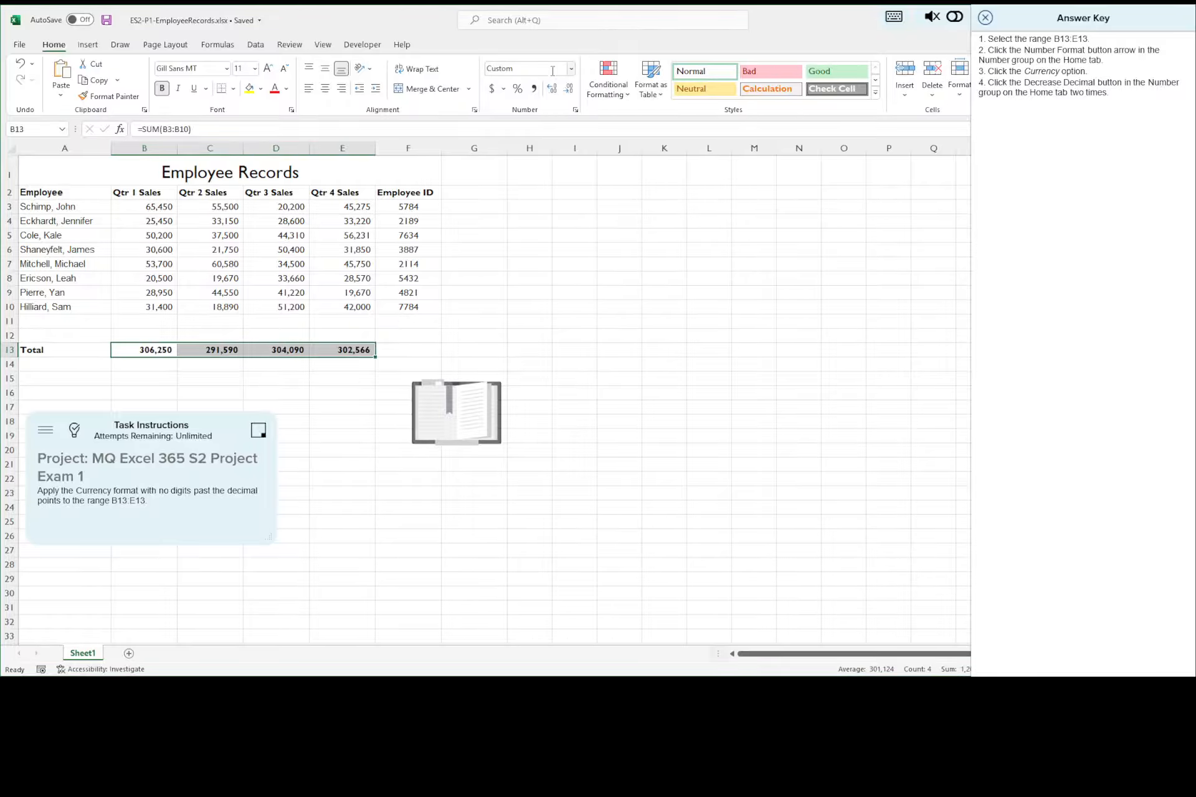
left_click(571, 69)
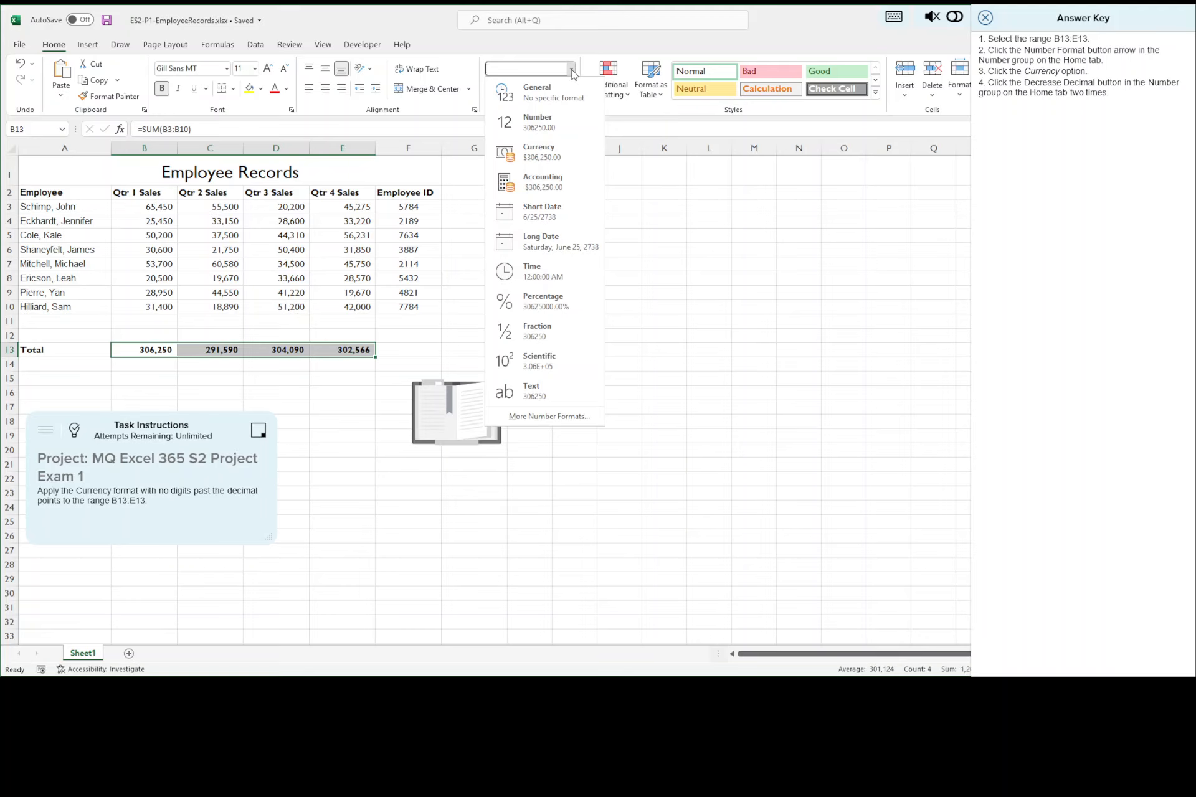
left_click(545, 151)
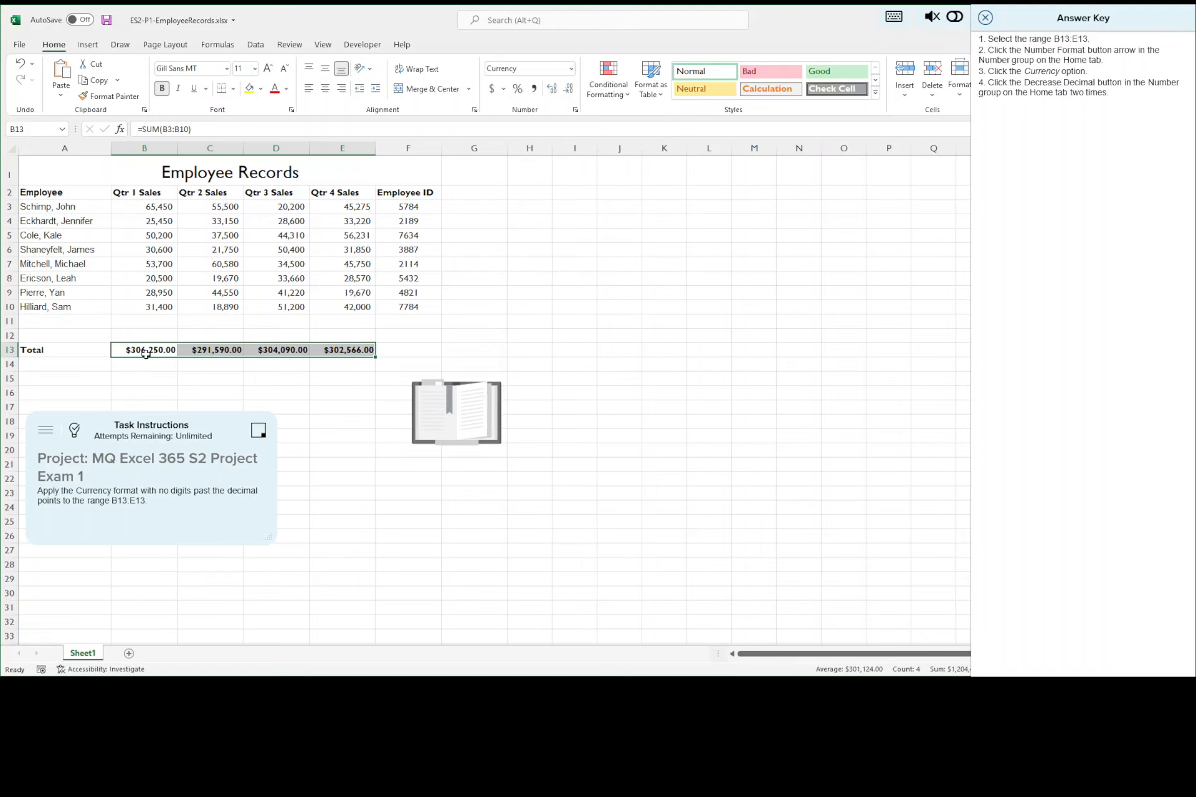
left_click(570, 91)
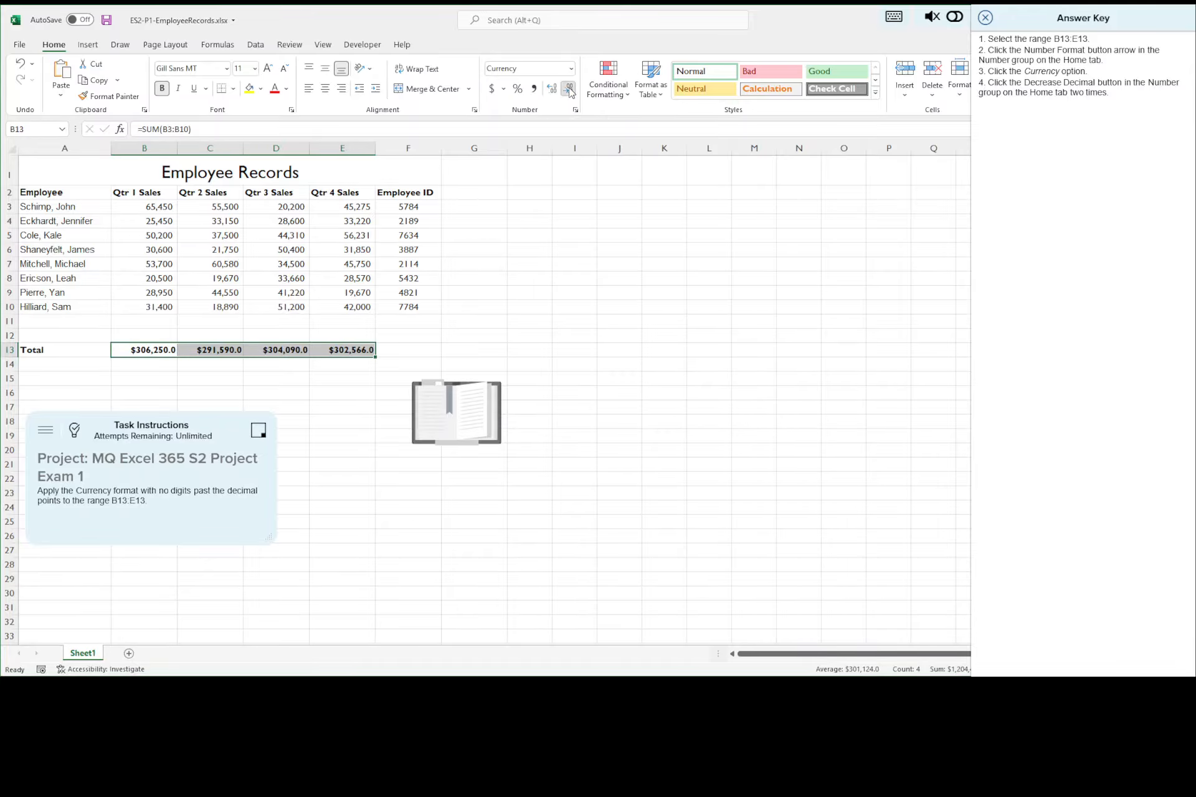
left_click(569, 90)
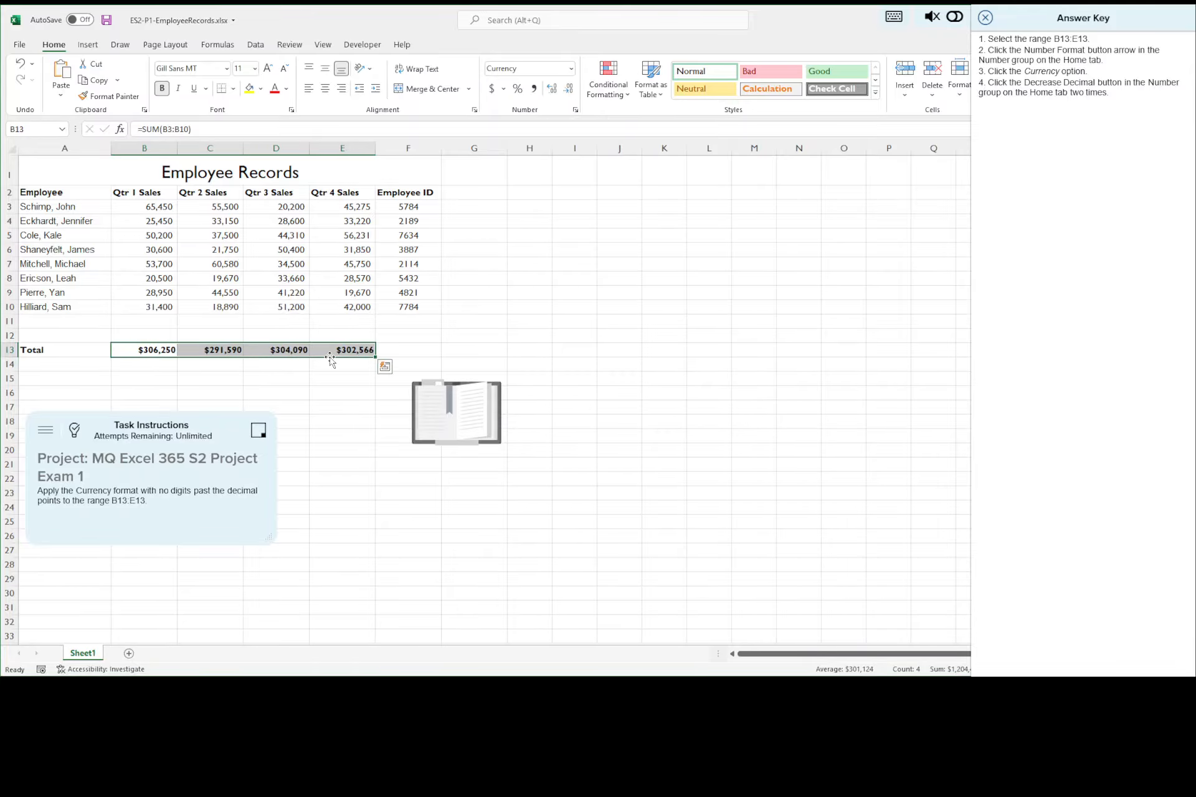
left_click(107, 21)
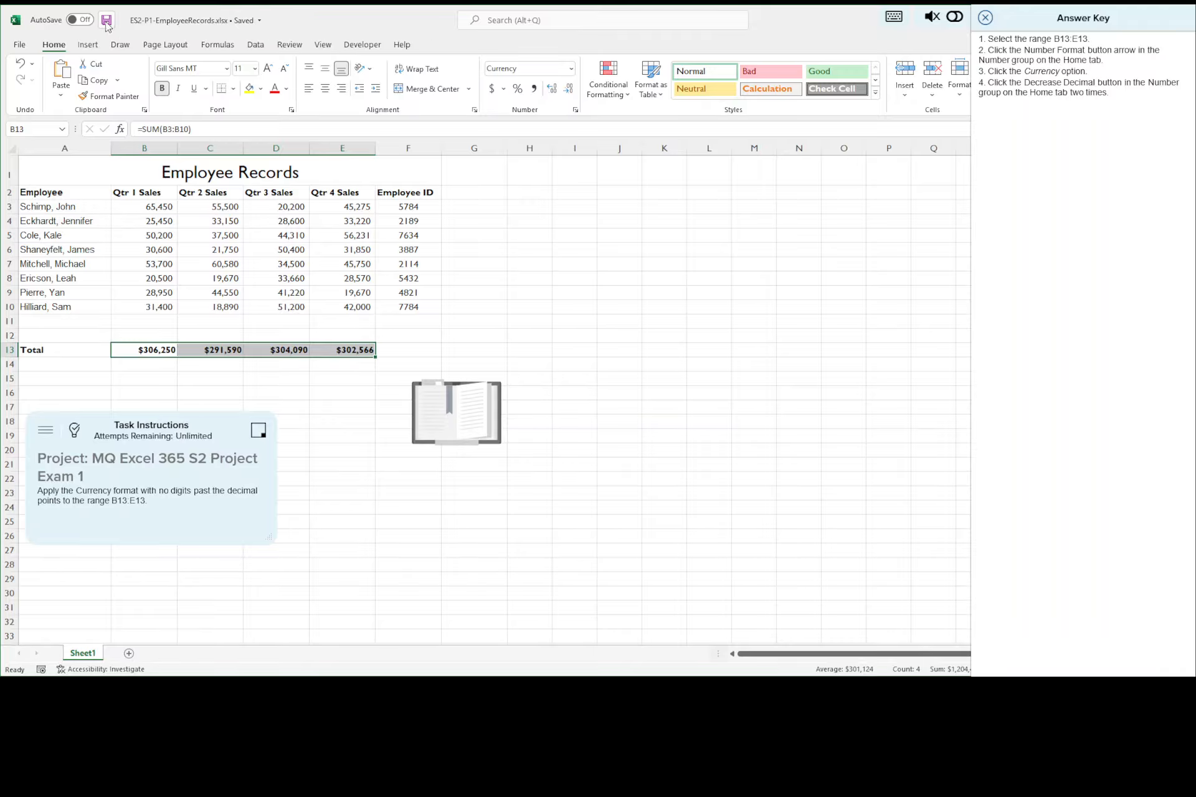
Step: Close the current answer key and advance to task 12 with its answer key displayed
left_click(986, 19)
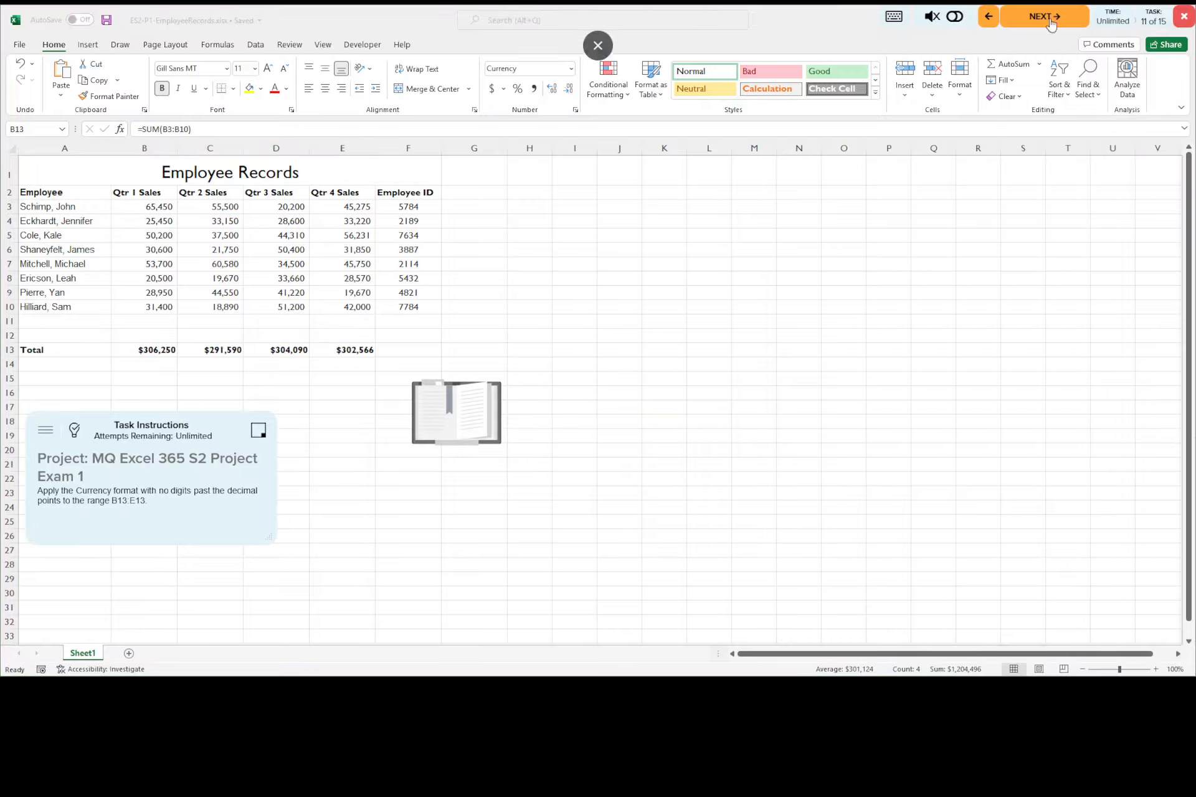
left_click(1051, 23)
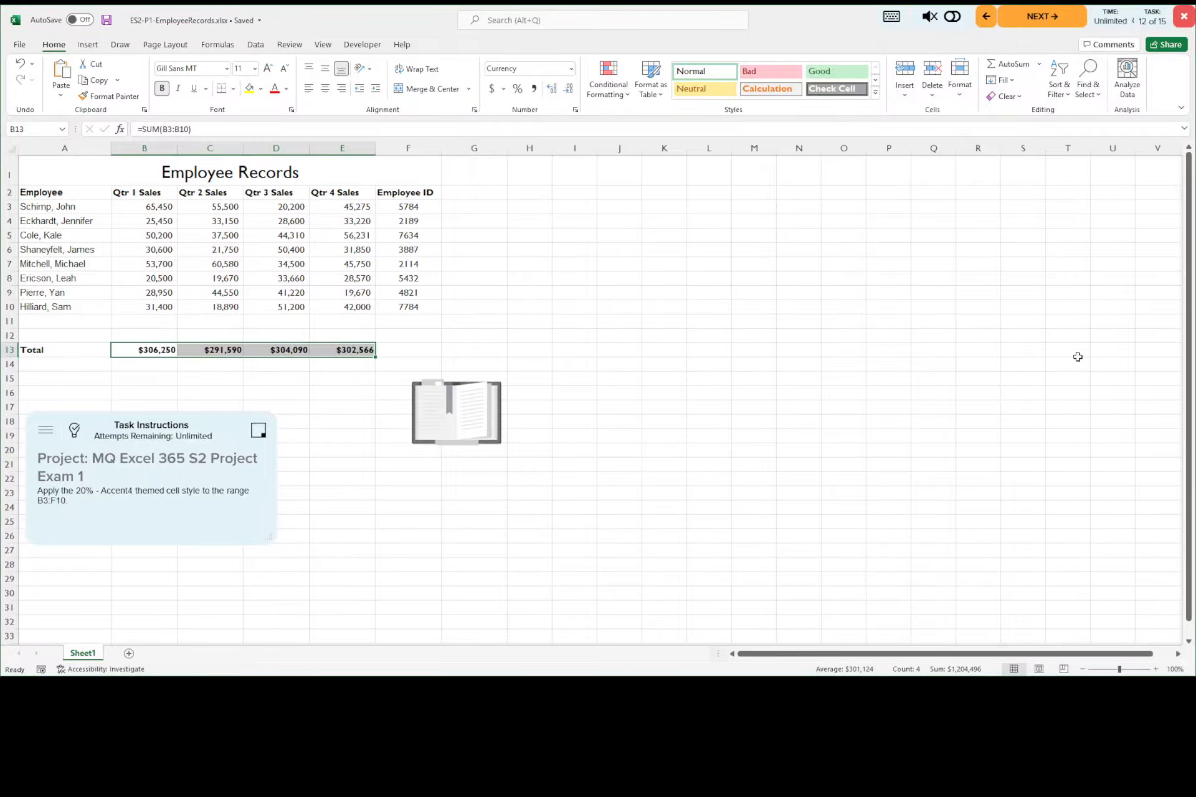
left_click(75, 432)
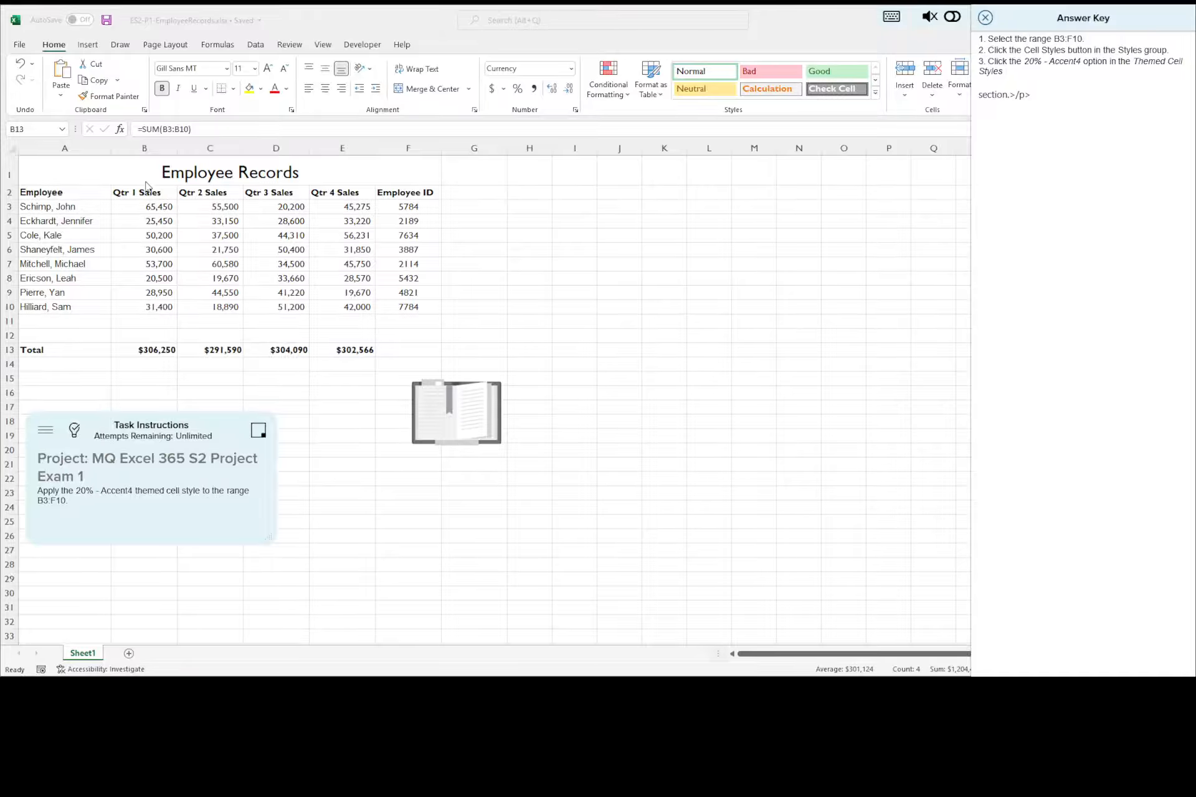
Step: Apply the 20% - Accent4 themed cell style to the range B3:F10, close the answer key and save the workbook
left_click(146, 206)
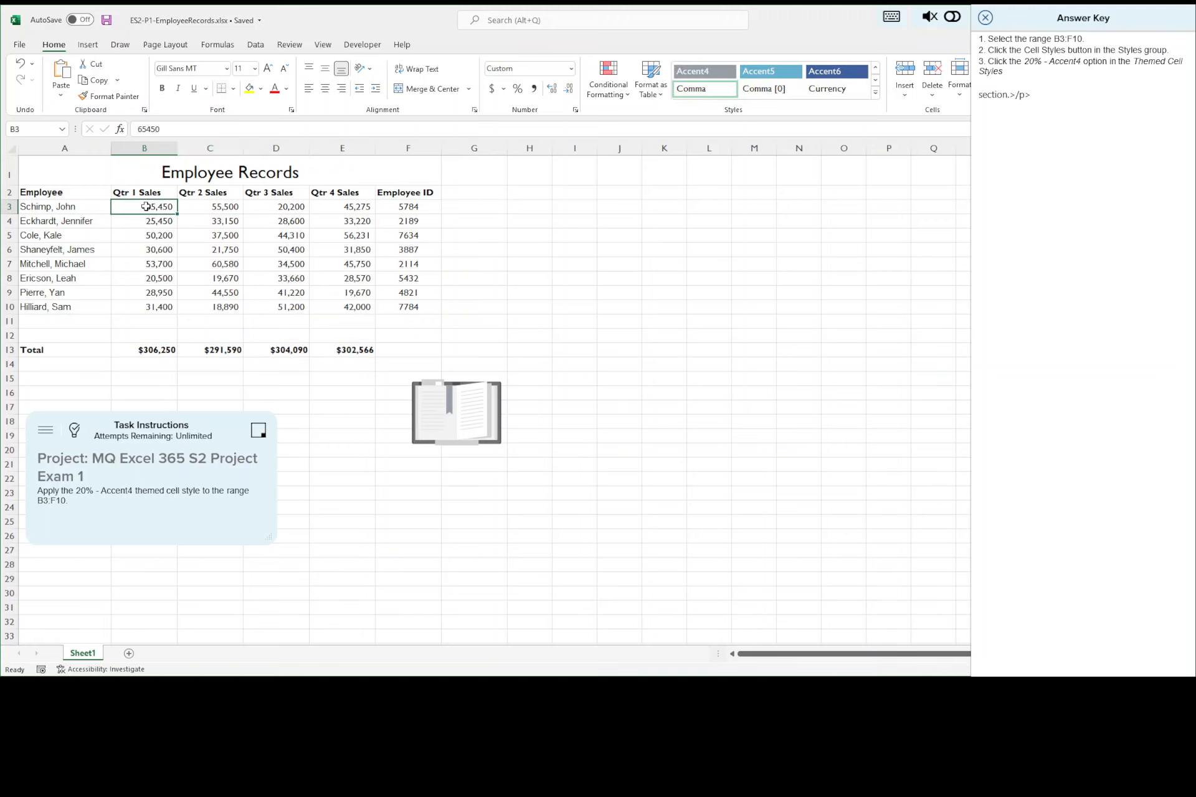
left_click_drag(145, 206, 420, 307)
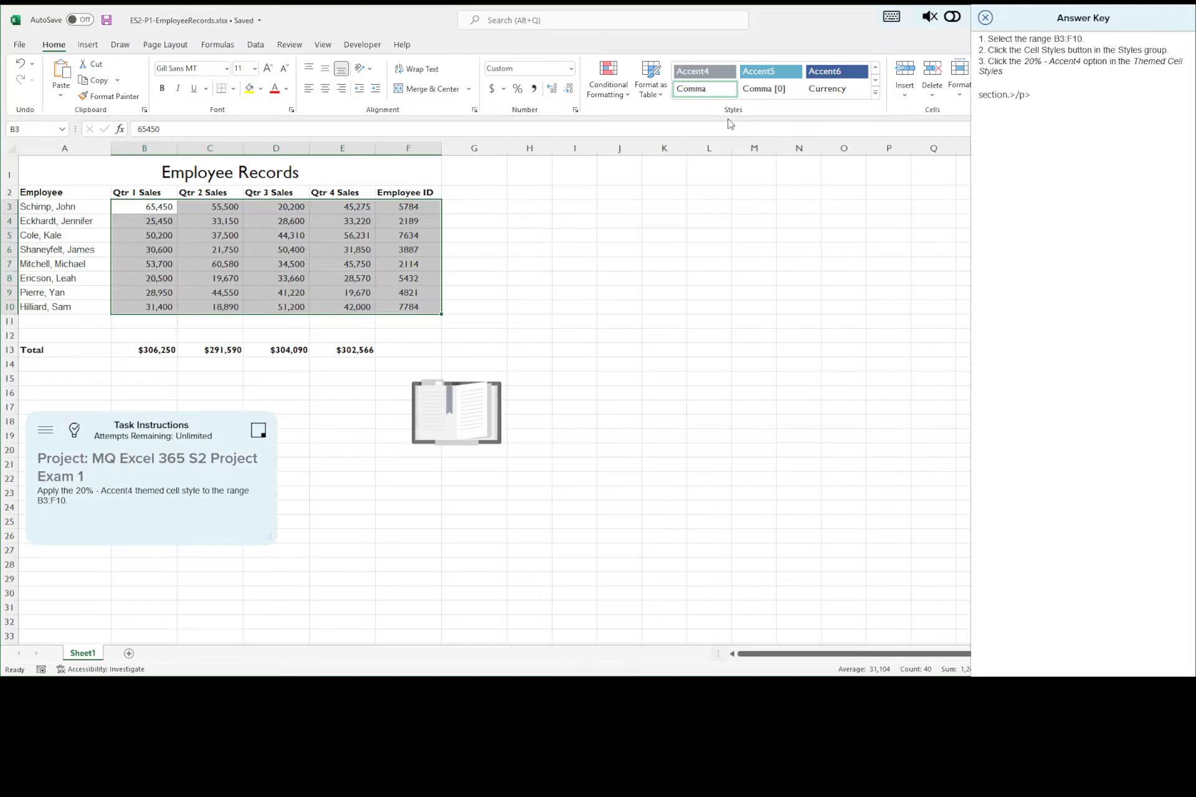
left_click(877, 94)
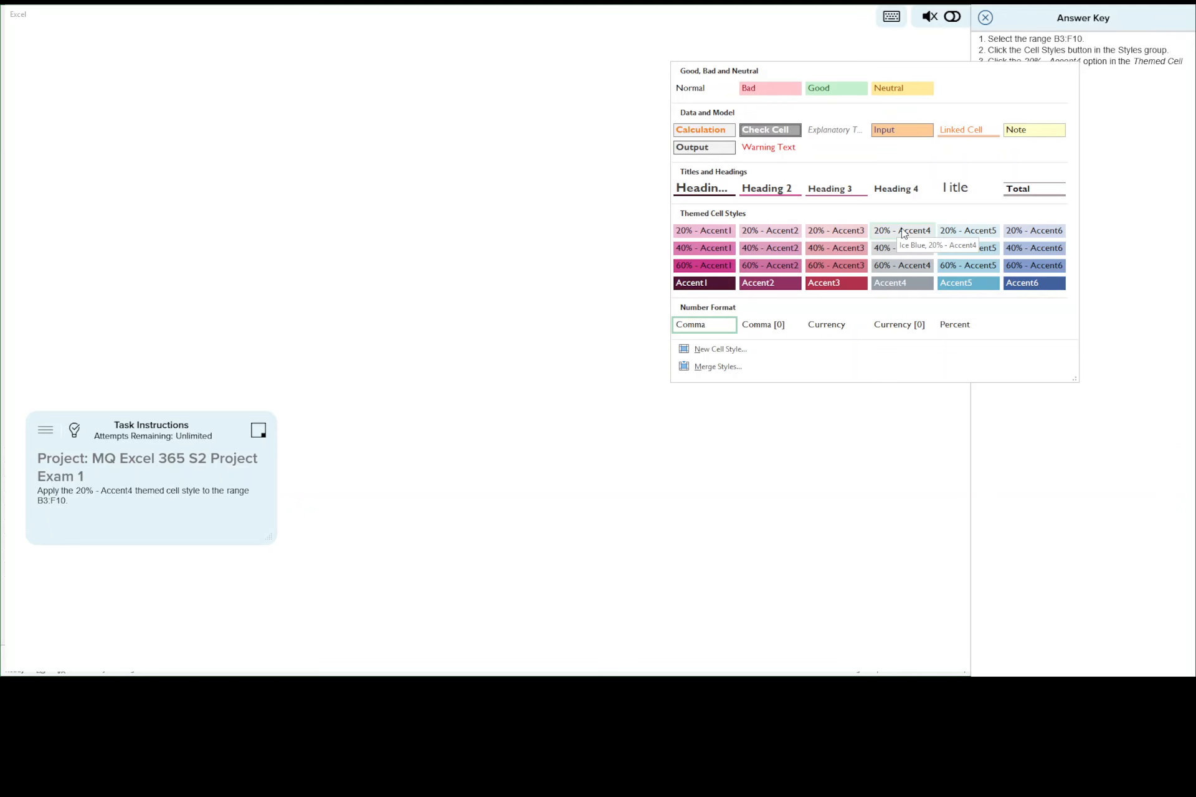
left_click_drag(1055, 16, 405, 58)
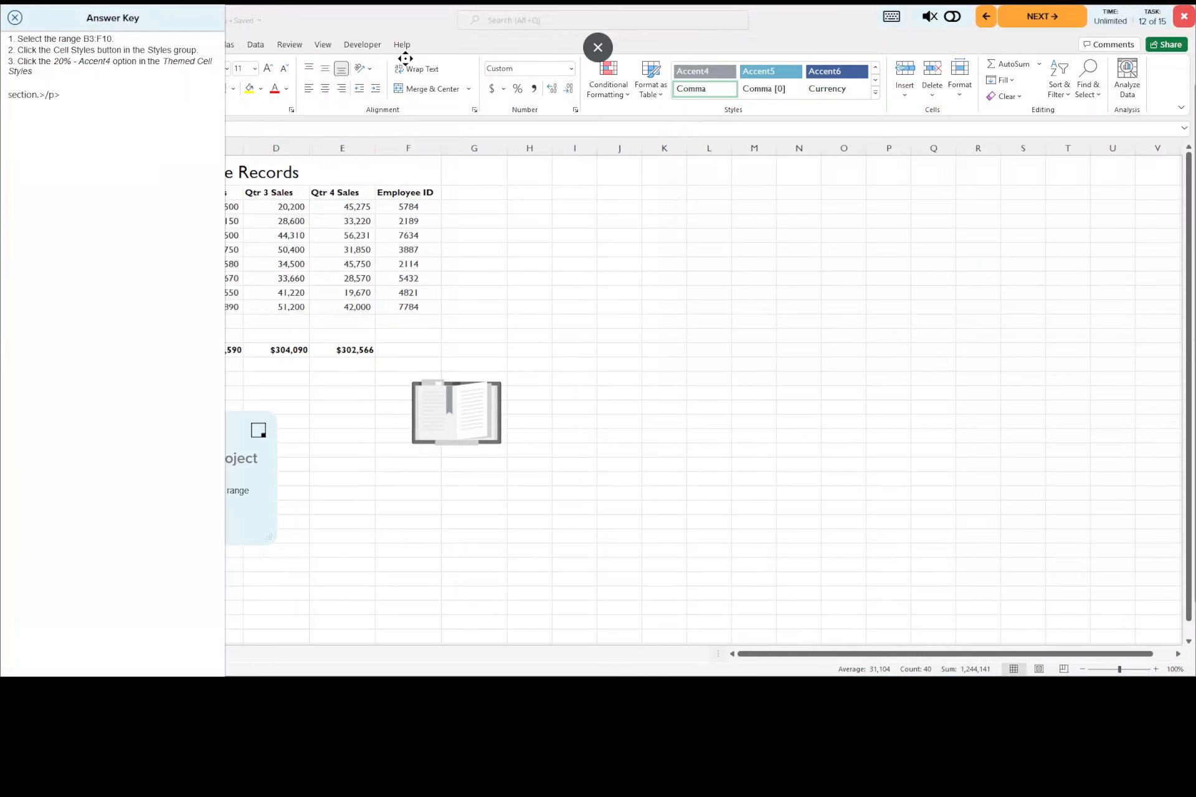
left_click(875, 95)
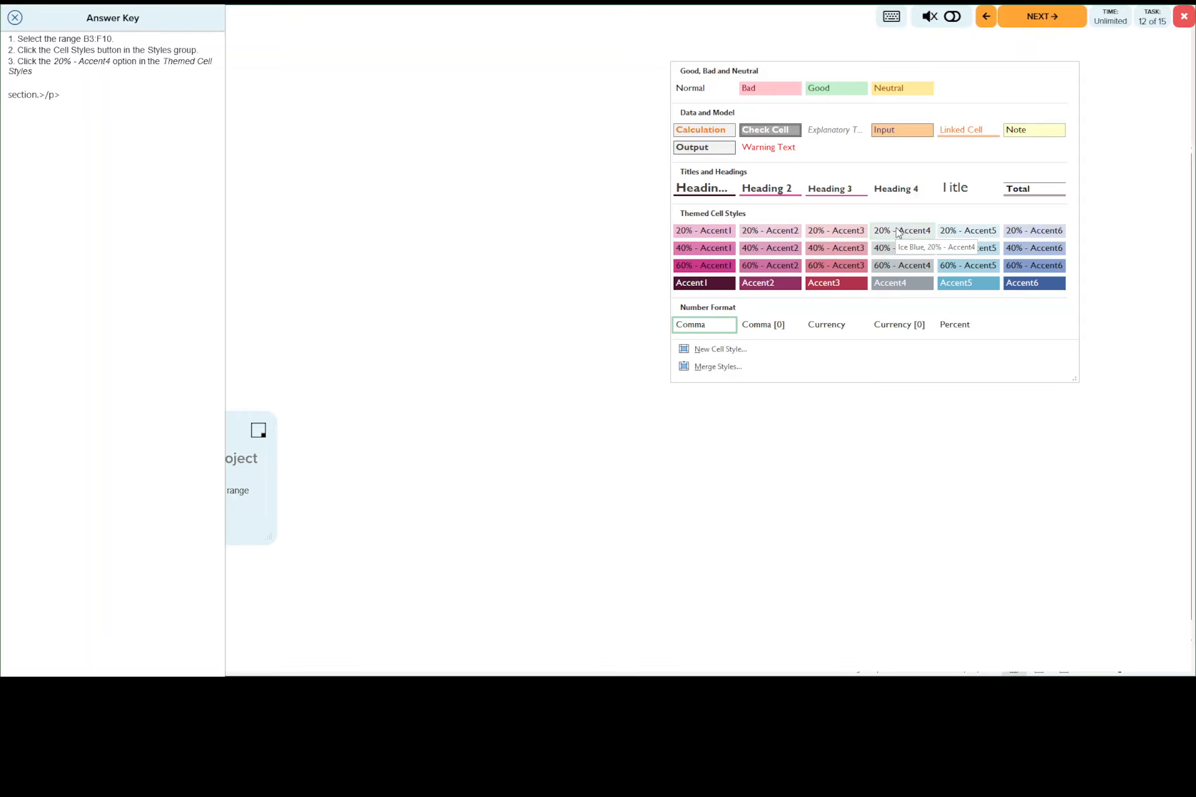
left_click(898, 231)
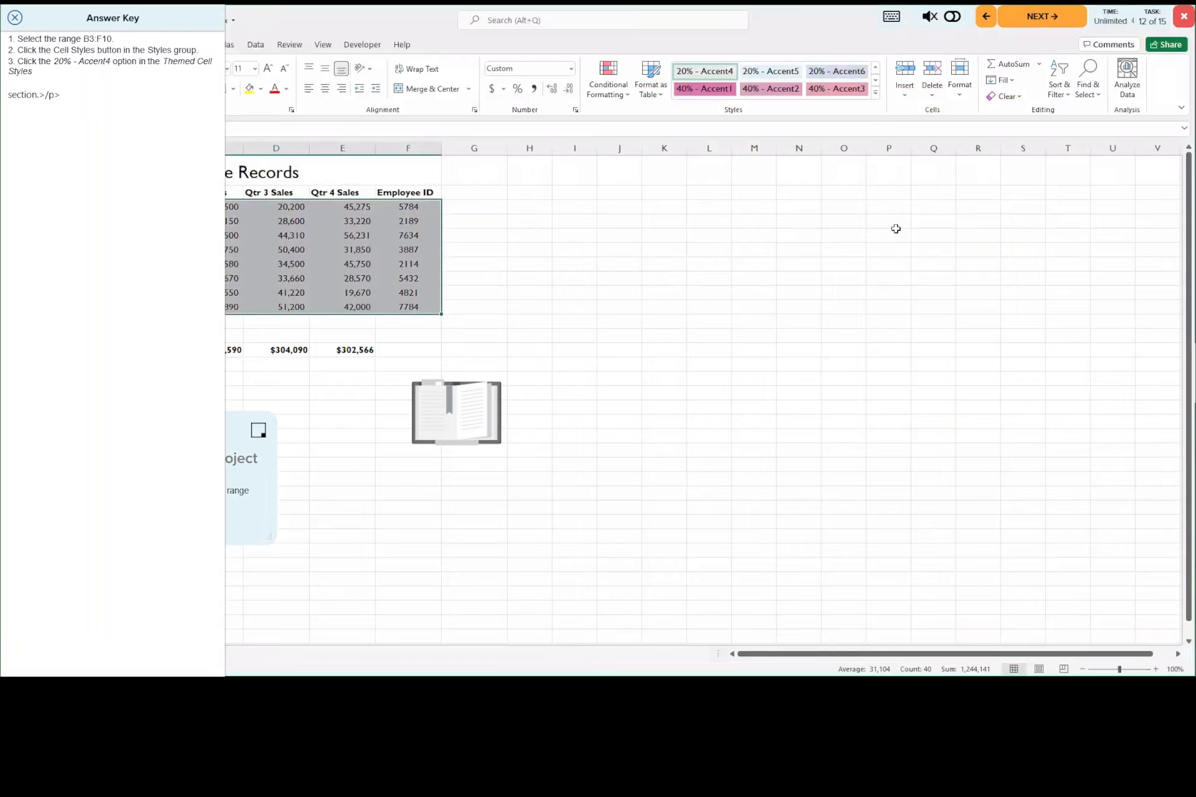
left_click(10, 21)
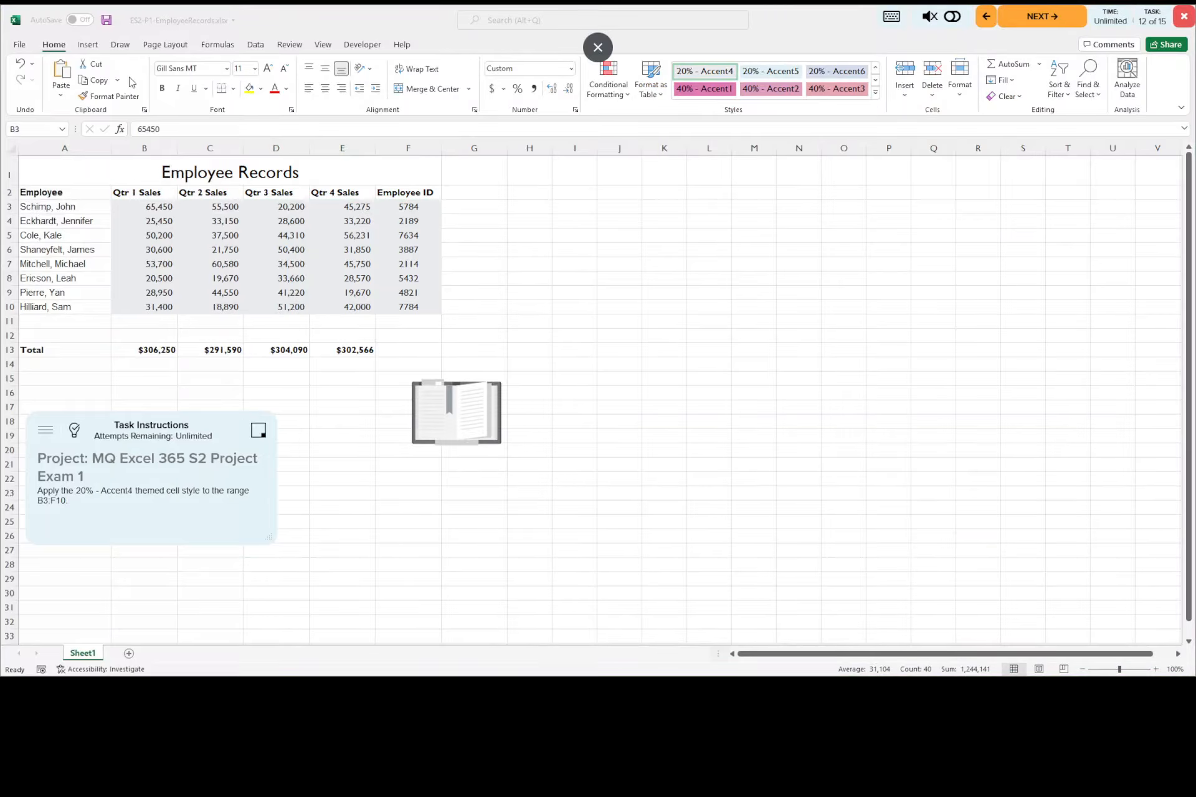
left_click(107, 23)
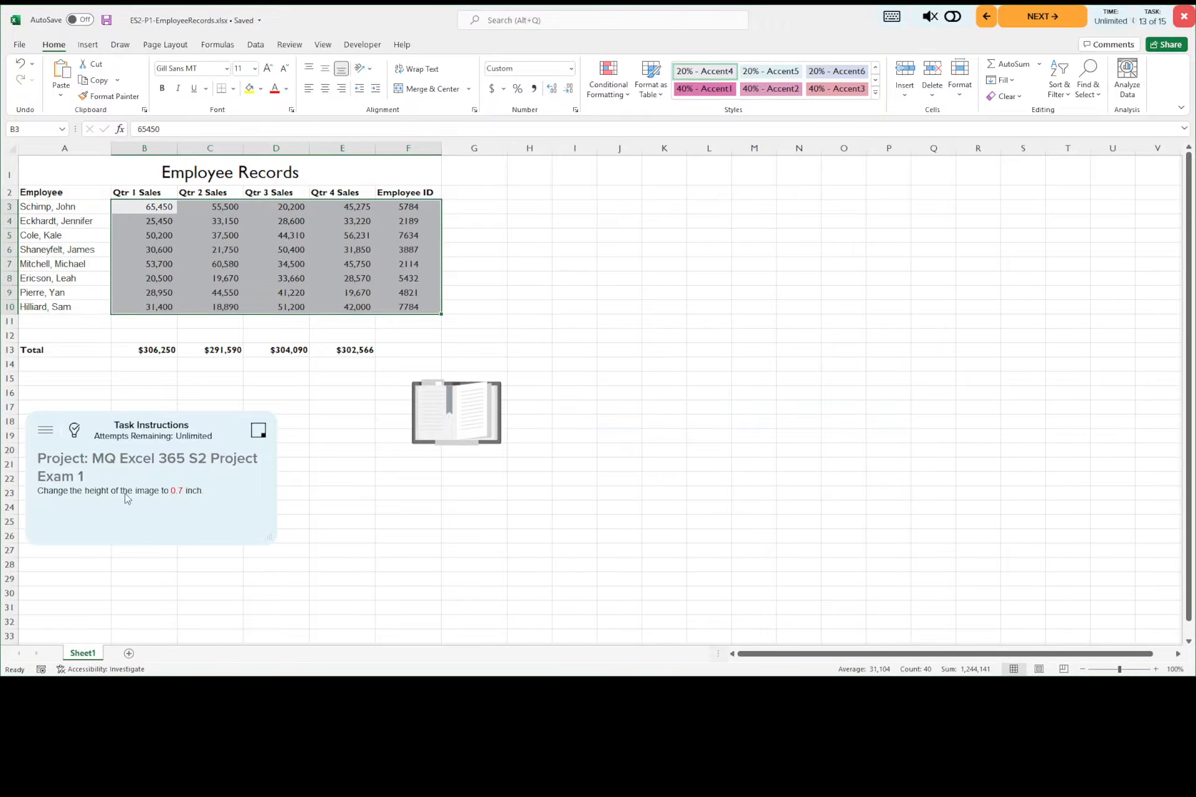
Step: Display the answer key for task 13, set the book image's height to 0.7 inch and save the workbook
left_click(73, 432)
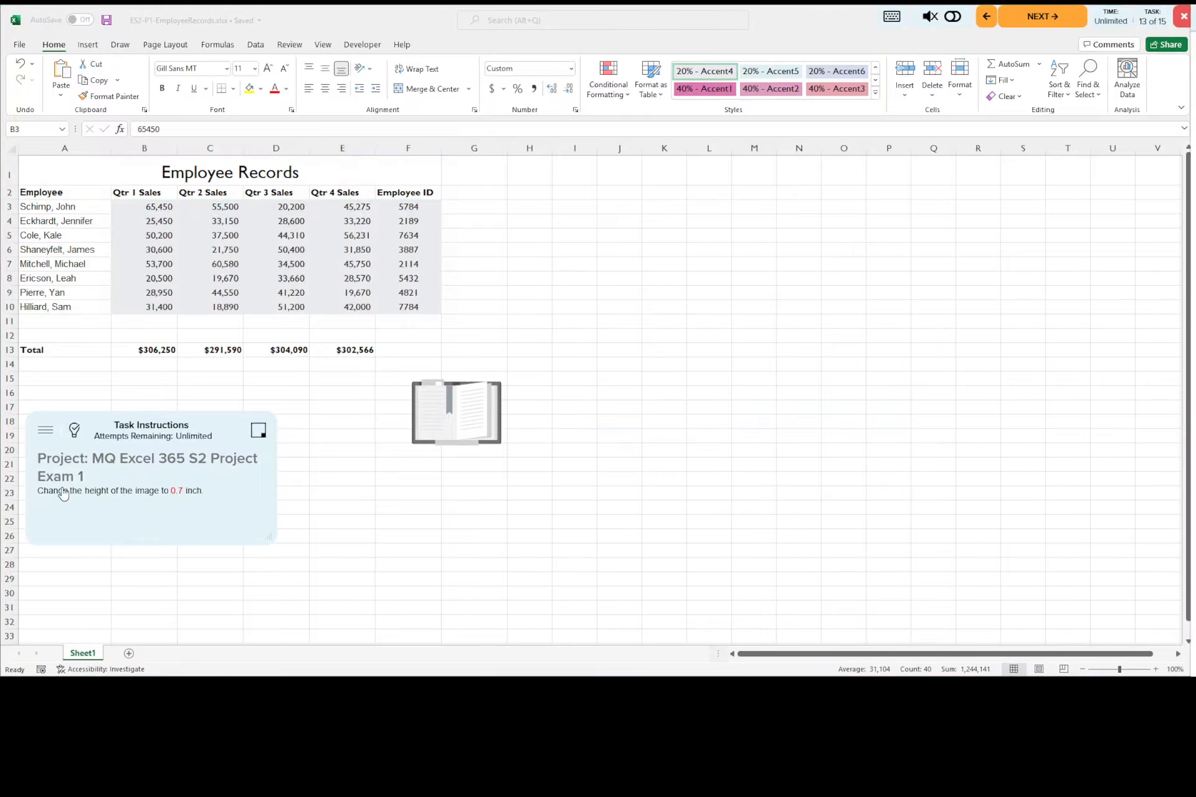
left_click(460, 412)
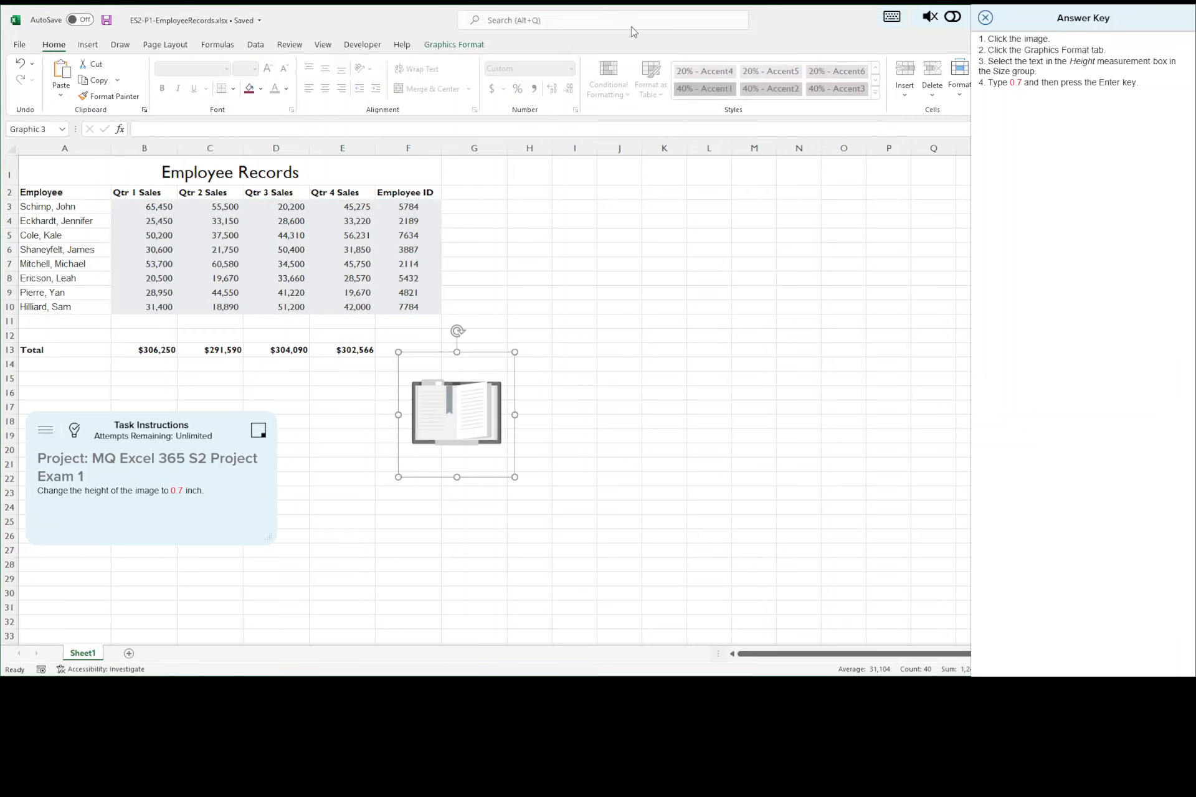
left_click(470, 48)
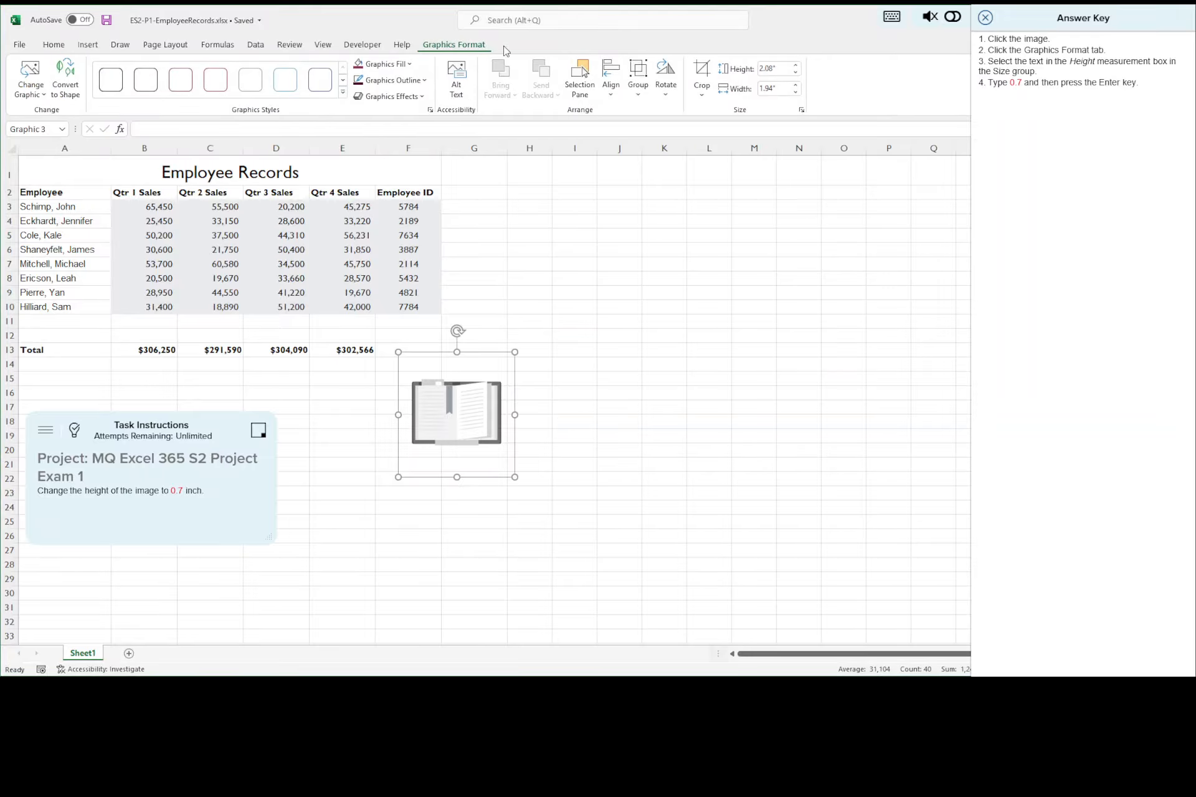
left_click(779, 69)
type("0.7")
key("Return")
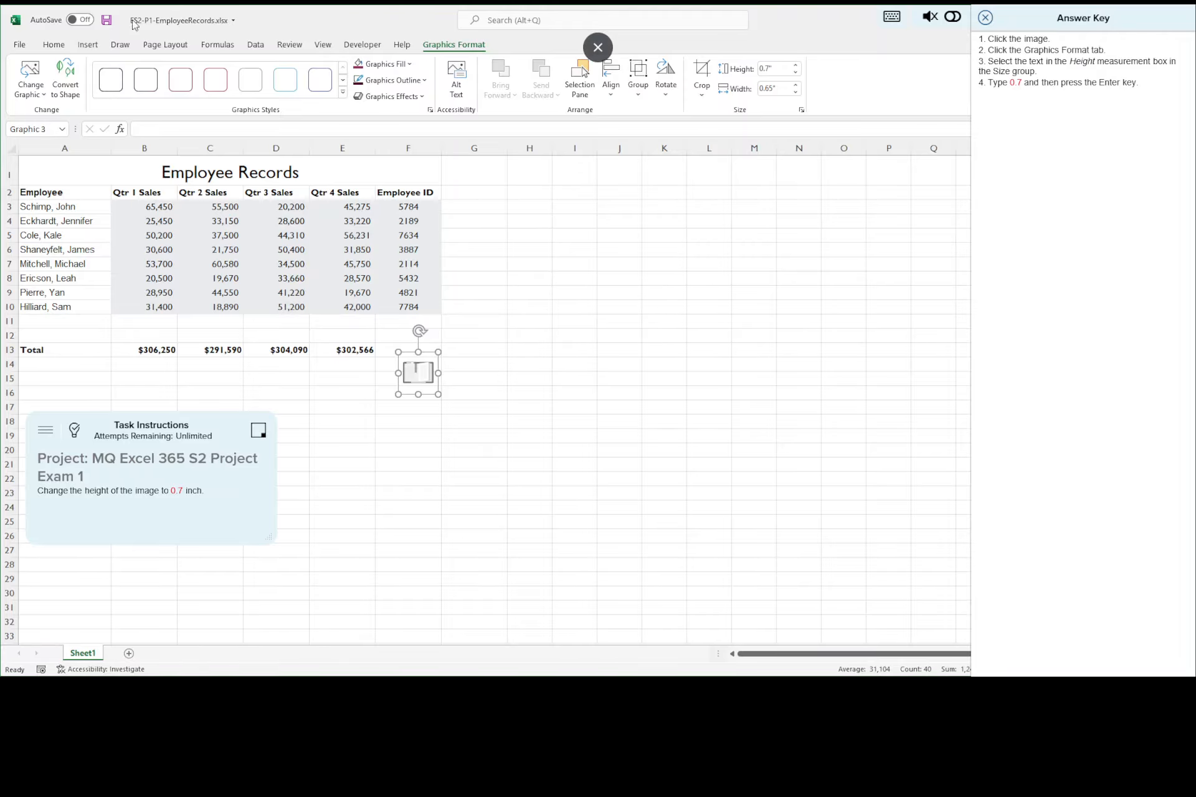
left_click(107, 24)
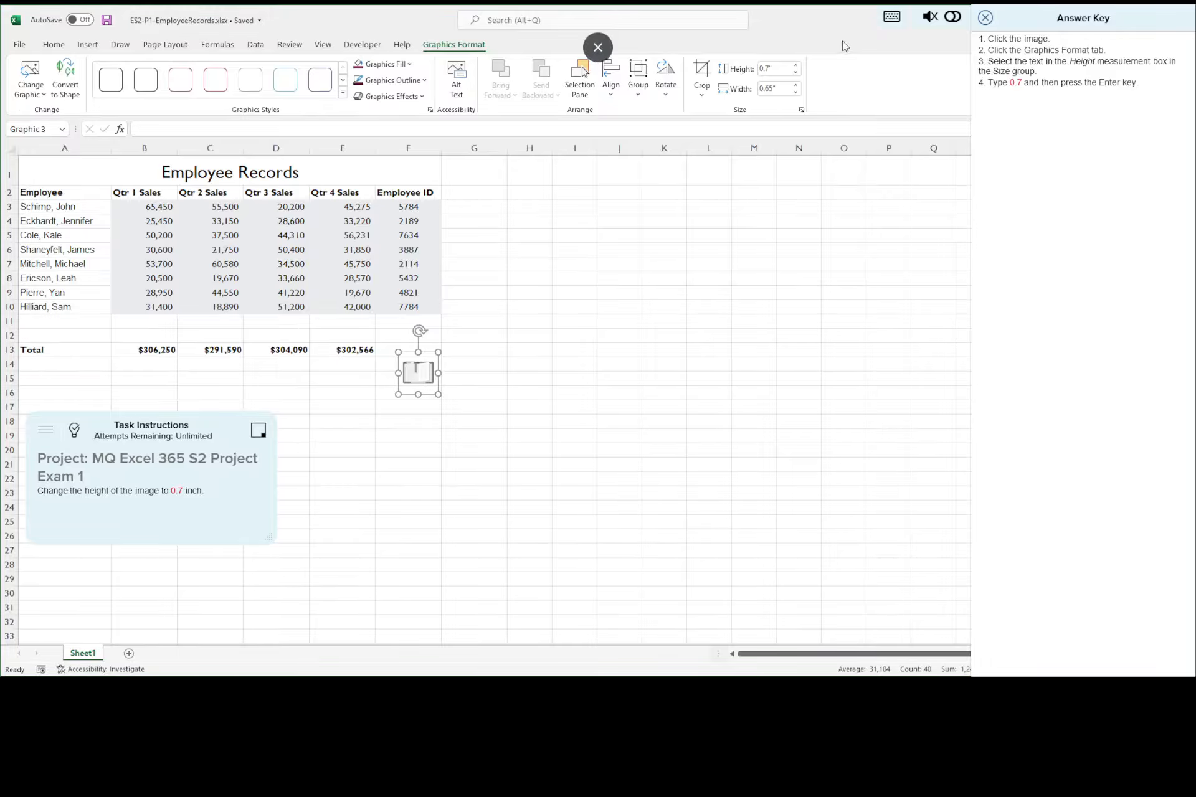
Step: Advance to task 14 with its answer key displayed and move the book image to the upper-left corner of cell A1
left_click(987, 26)
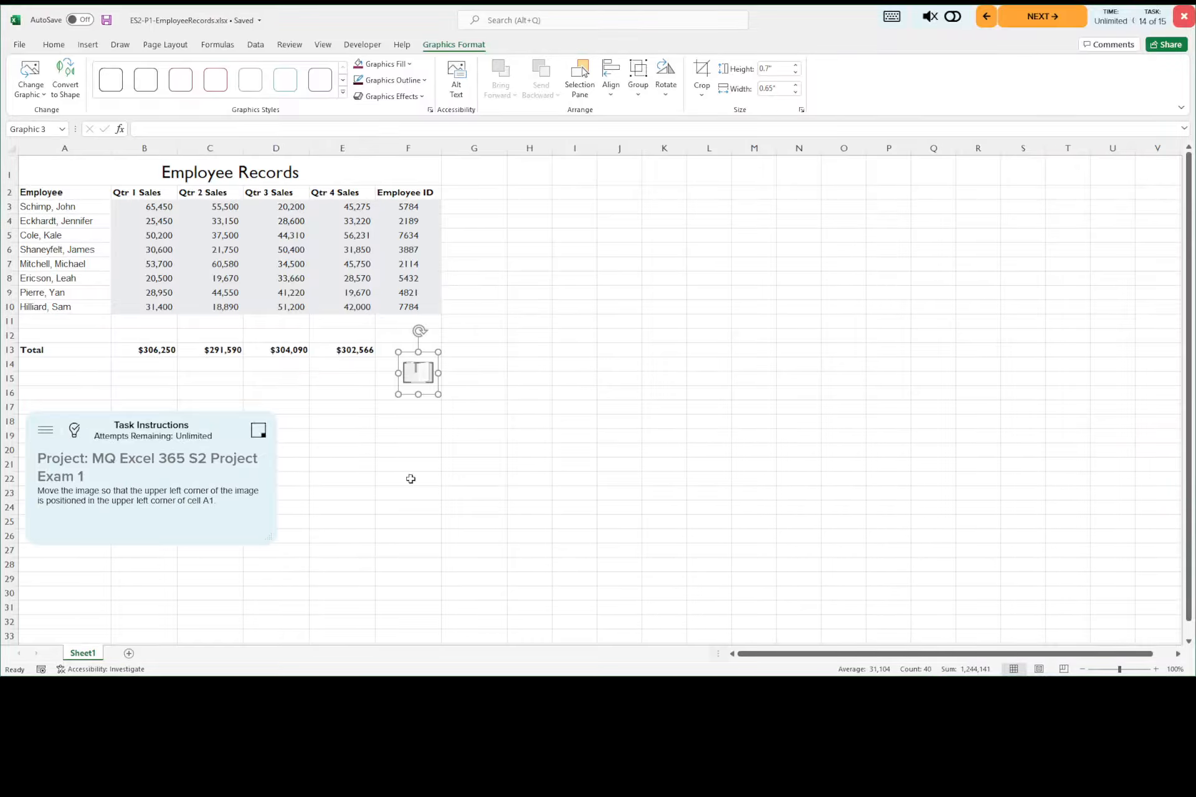
left_click(75, 433)
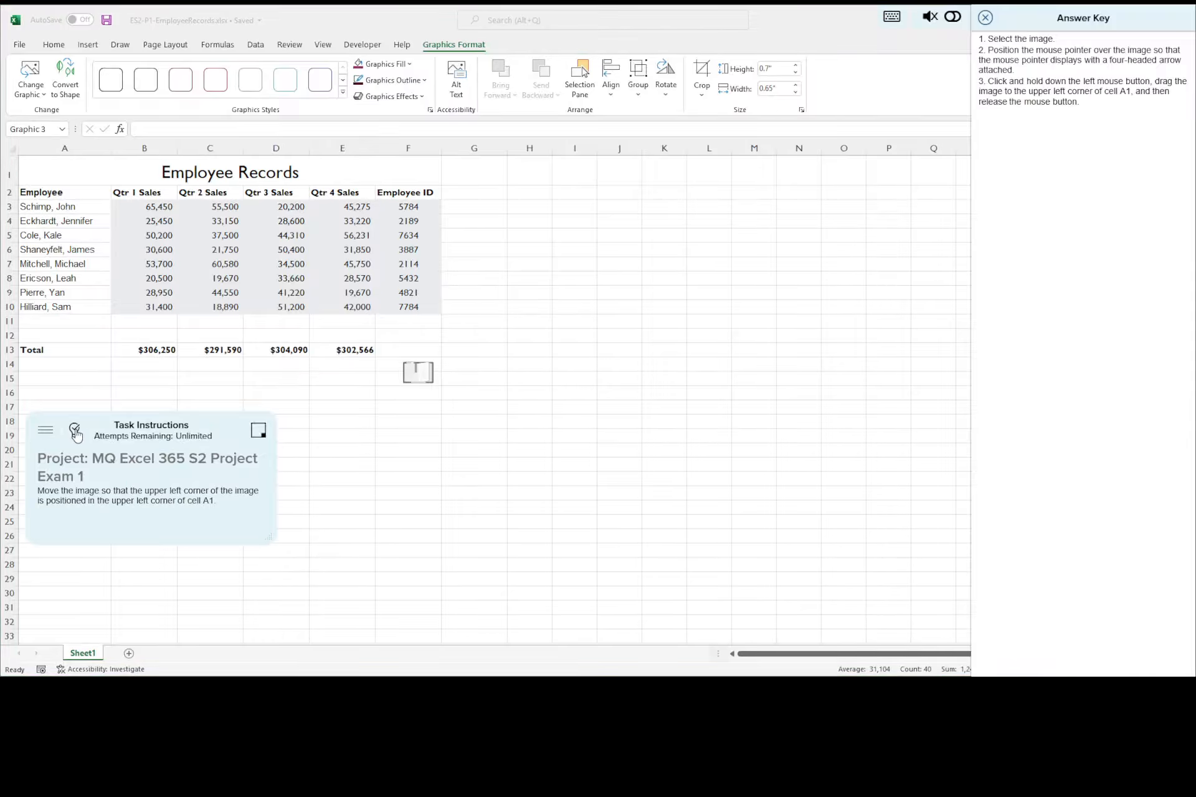
left_click(417, 377)
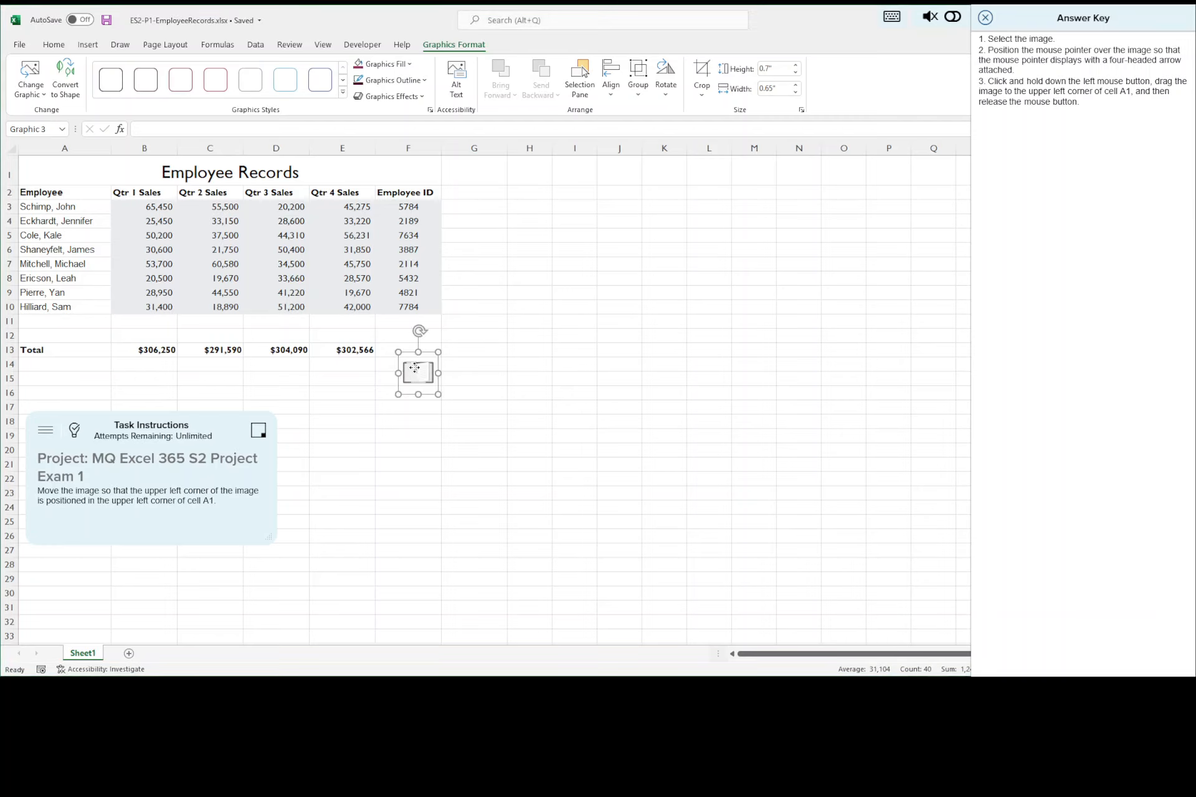
left_click_drag(417, 377, 36, 166)
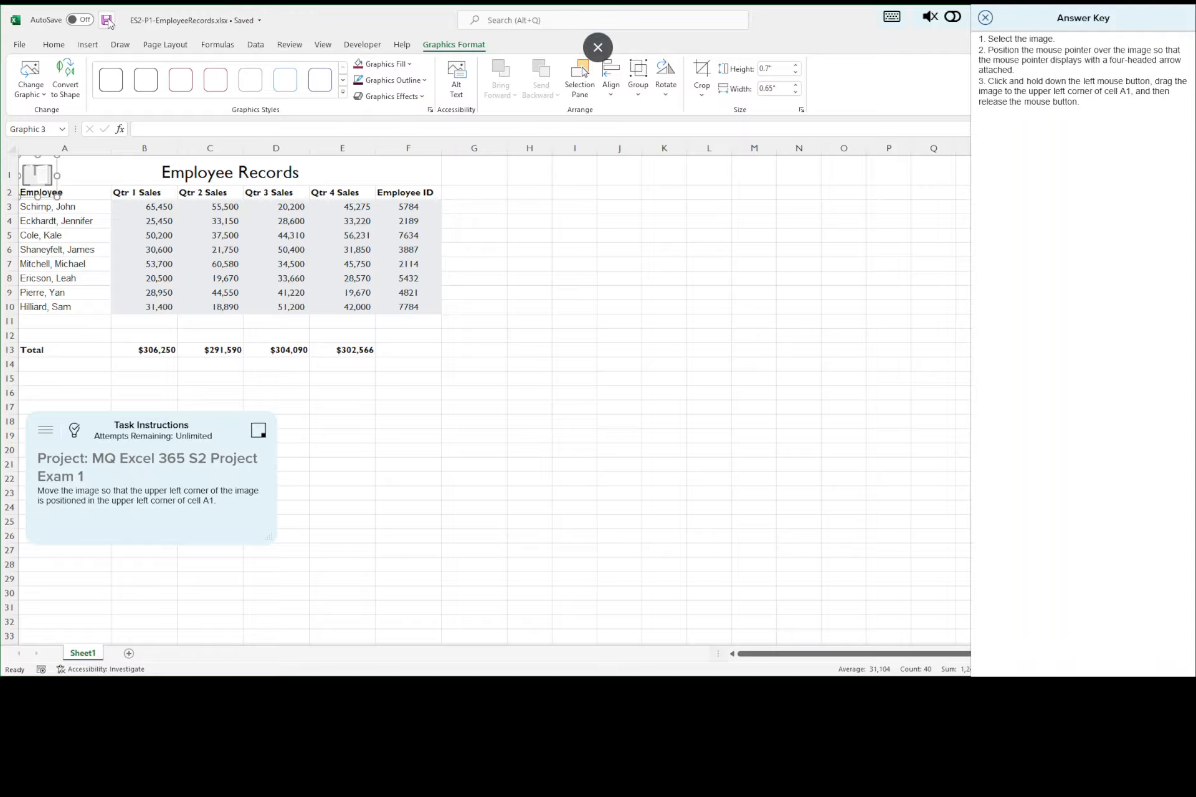
Step: Close the current answer key and advance to task 15 with its answer key displayed
left_click(985, 19)
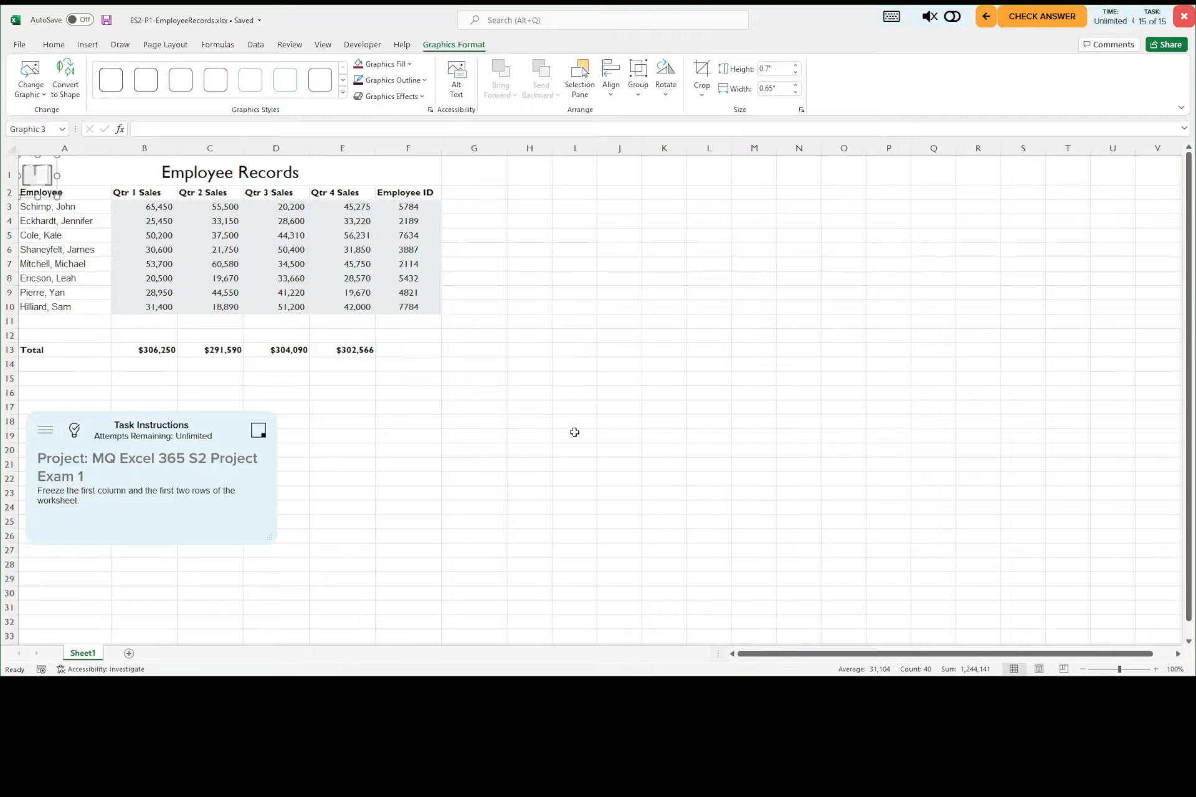
left_click(74, 431)
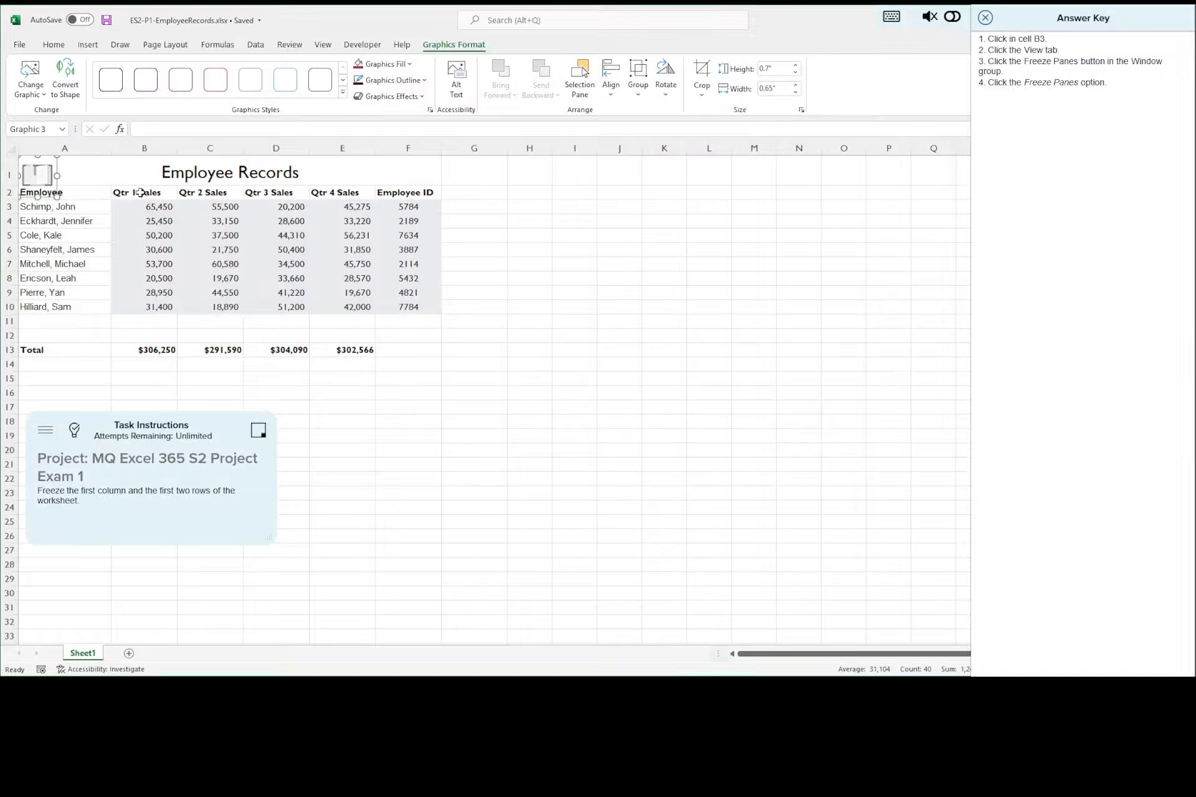
Step: Freeze the first column and first two rows of the sheet at cell B3, close the answer key and save the workbook
left_click(144, 207)
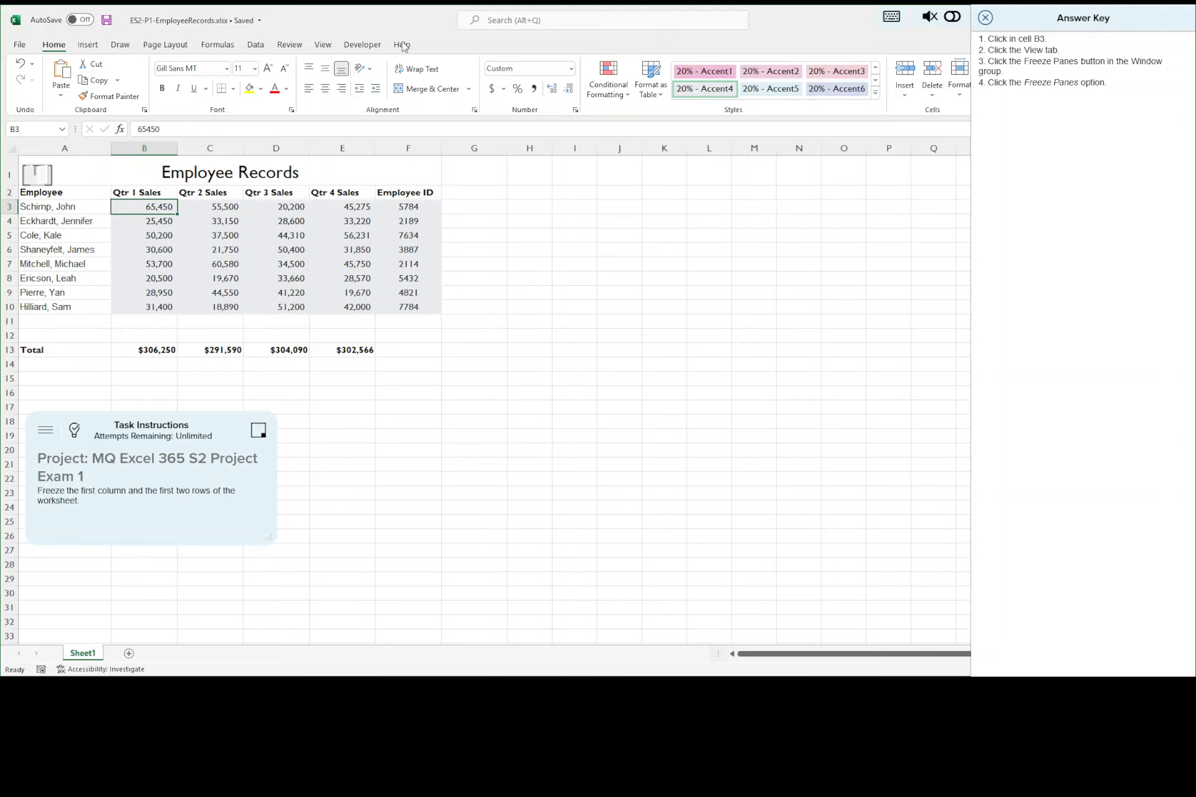
left_click(322, 44)
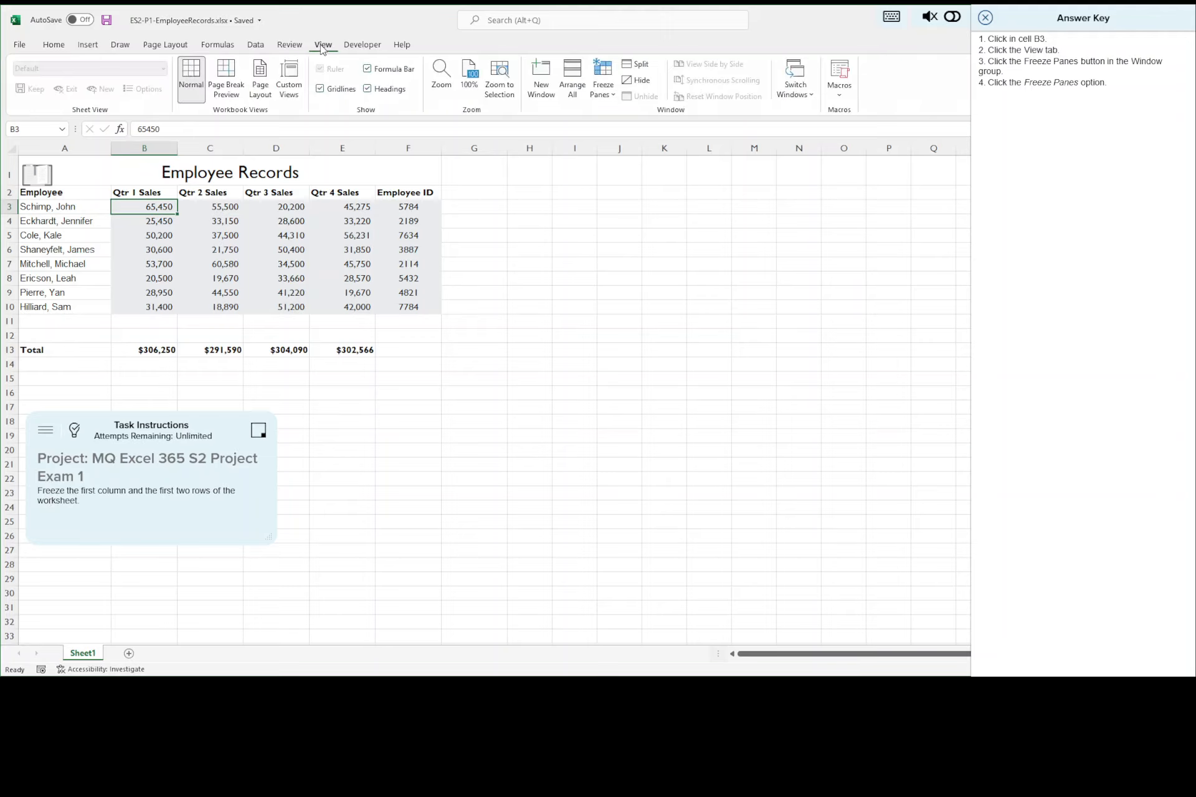
left_click(609, 91)
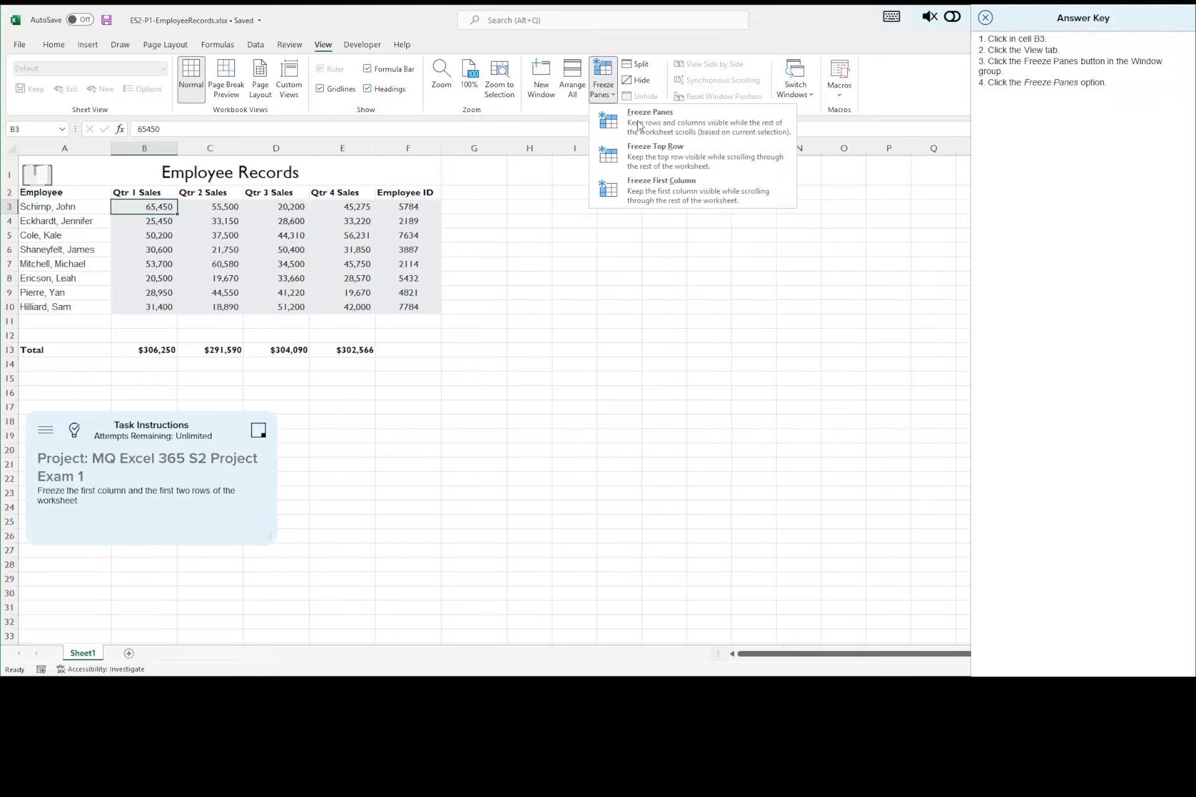
left_click(654, 126)
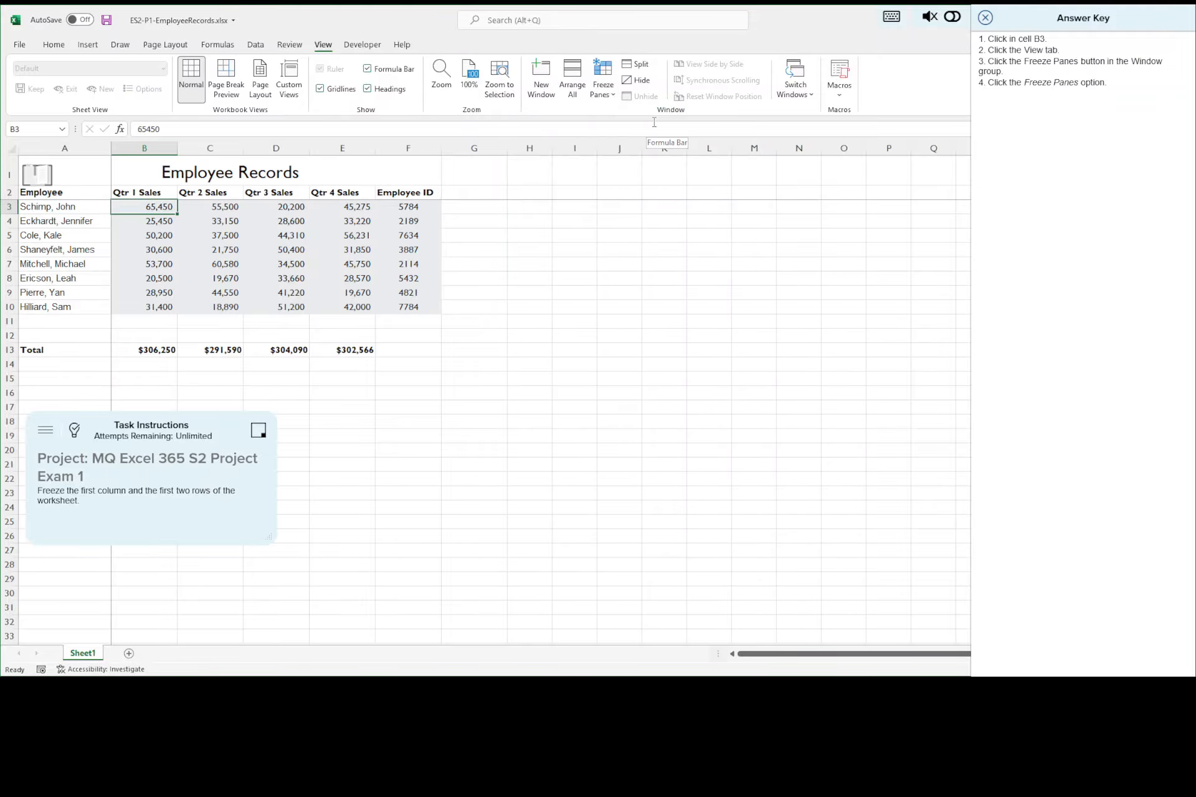
left_click(985, 18)
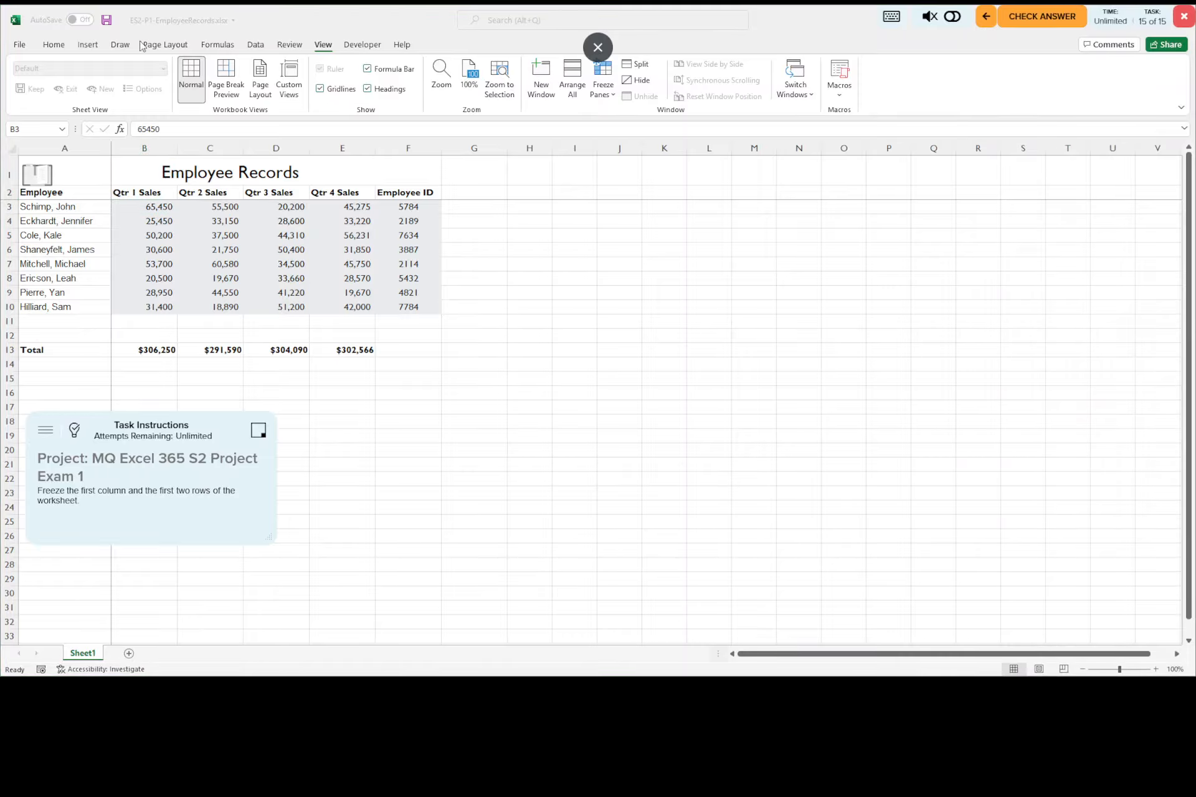
left_click(106, 20)
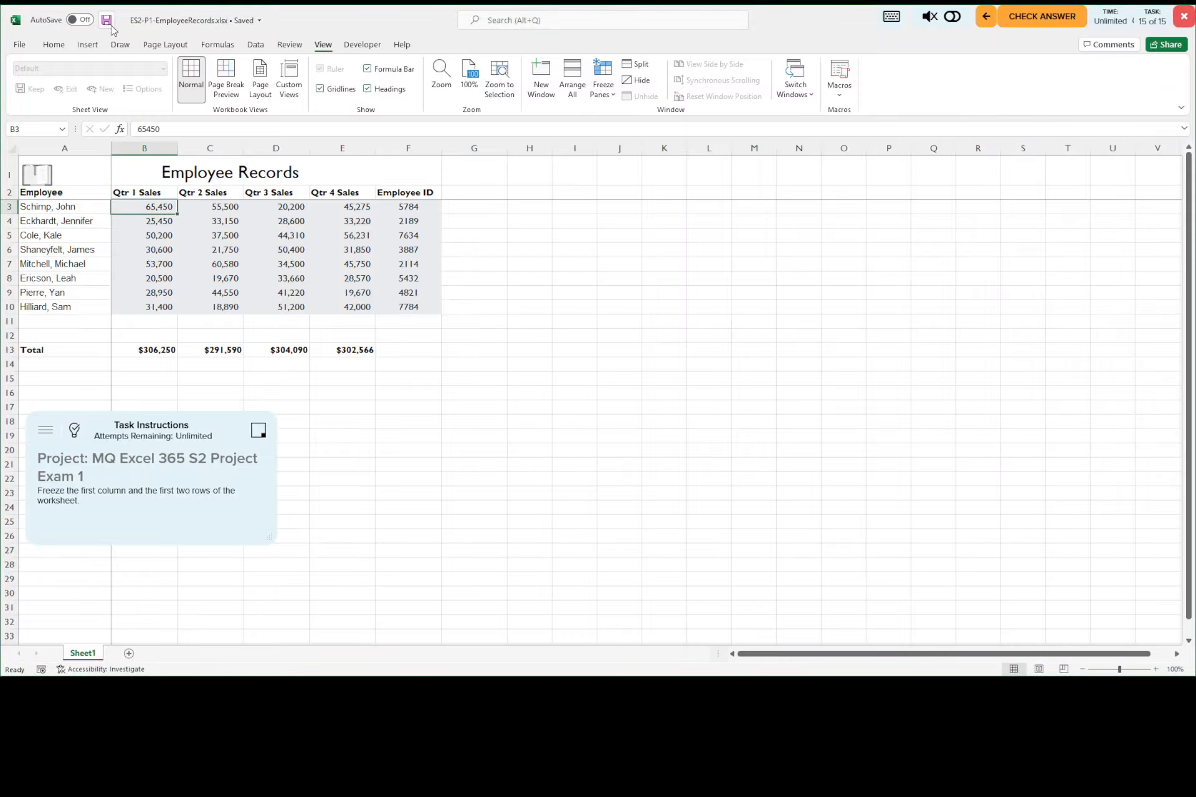
Step: Examine the frozen first column and top two rows while viewing lower rows and further columns, then return to the sheet's start
left_click_drag(1189, 341, 1189, 646)
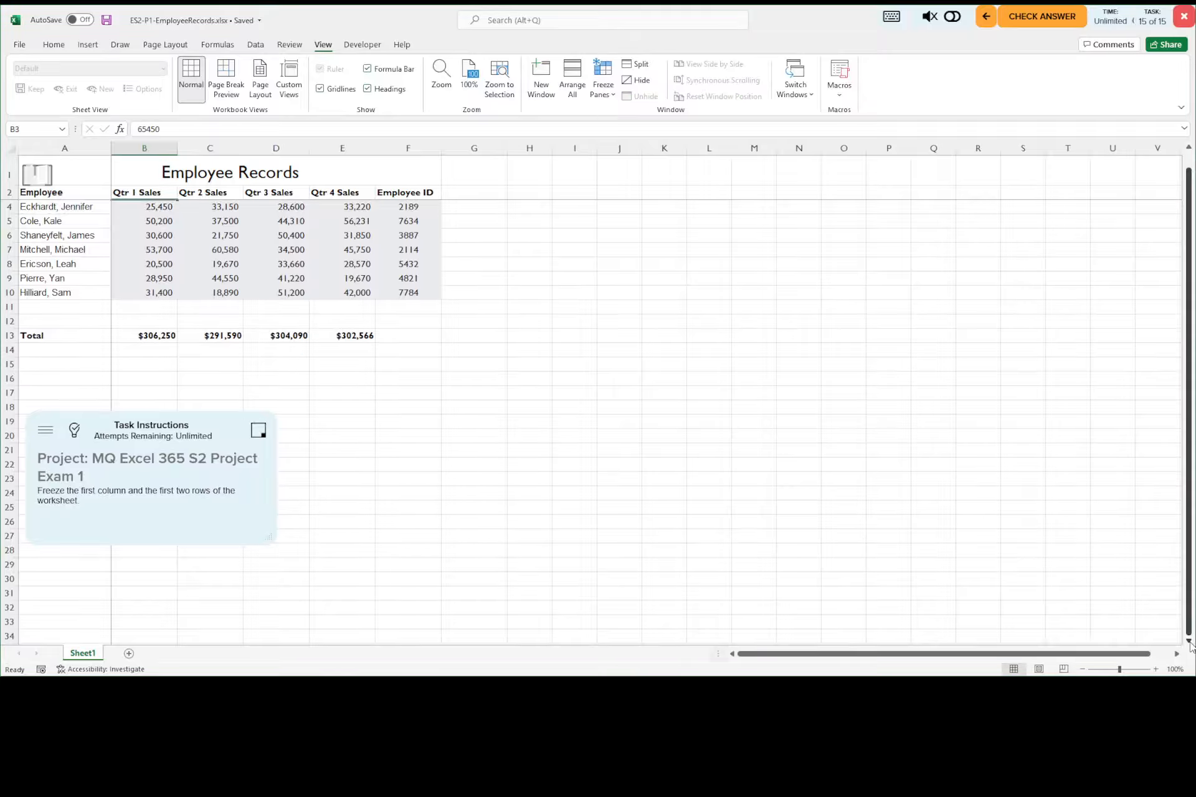
left_click(1189, 642)
left_click(1189, 643)
left_click(1189, 642)
left_click(1189, 642)
left_click(1189, 642)
left_click(1189, 642)
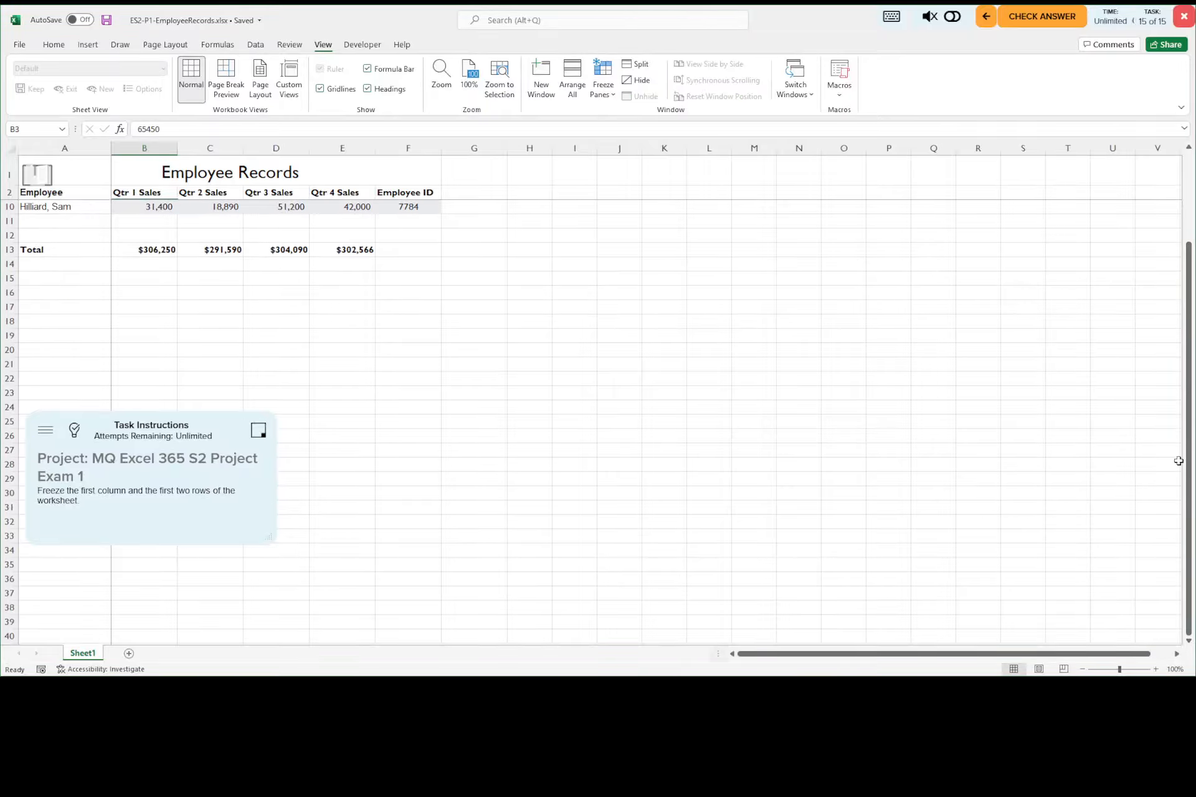
left_click_drag(921, 654, 919, 653)
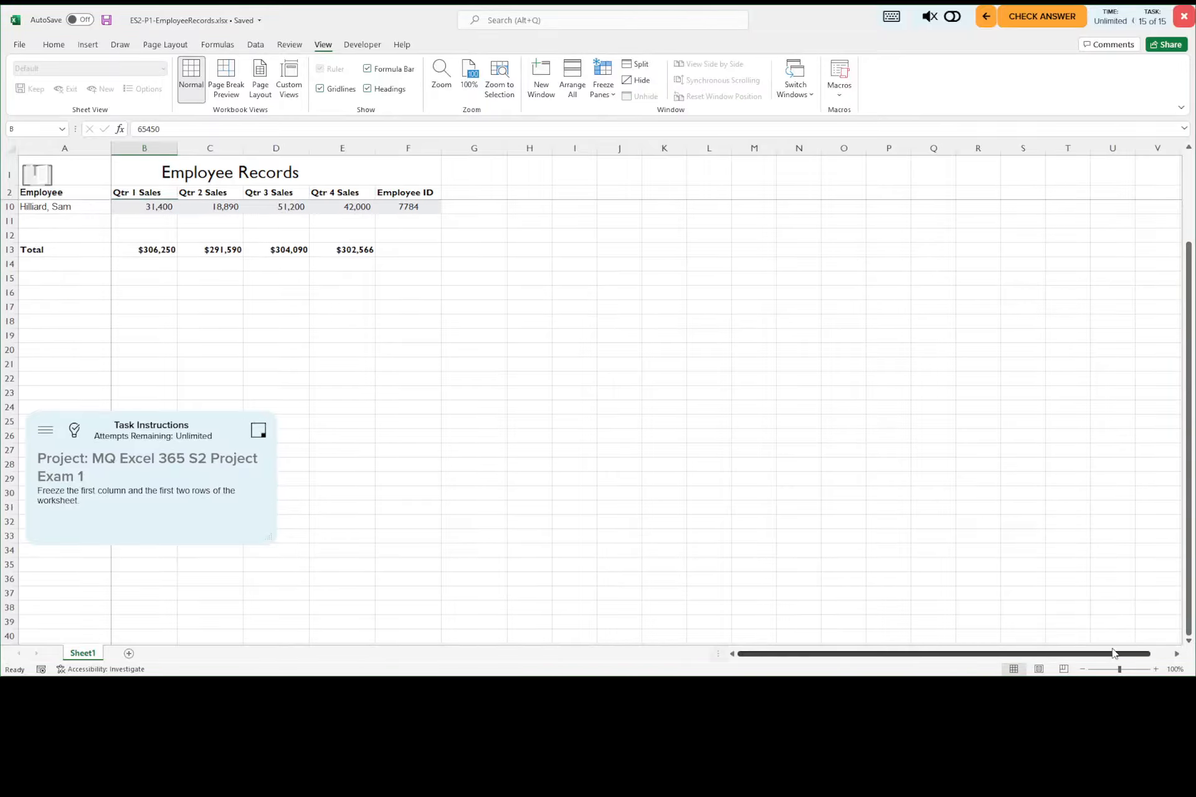
left_click_drag(1113, 652, 1185, 651)
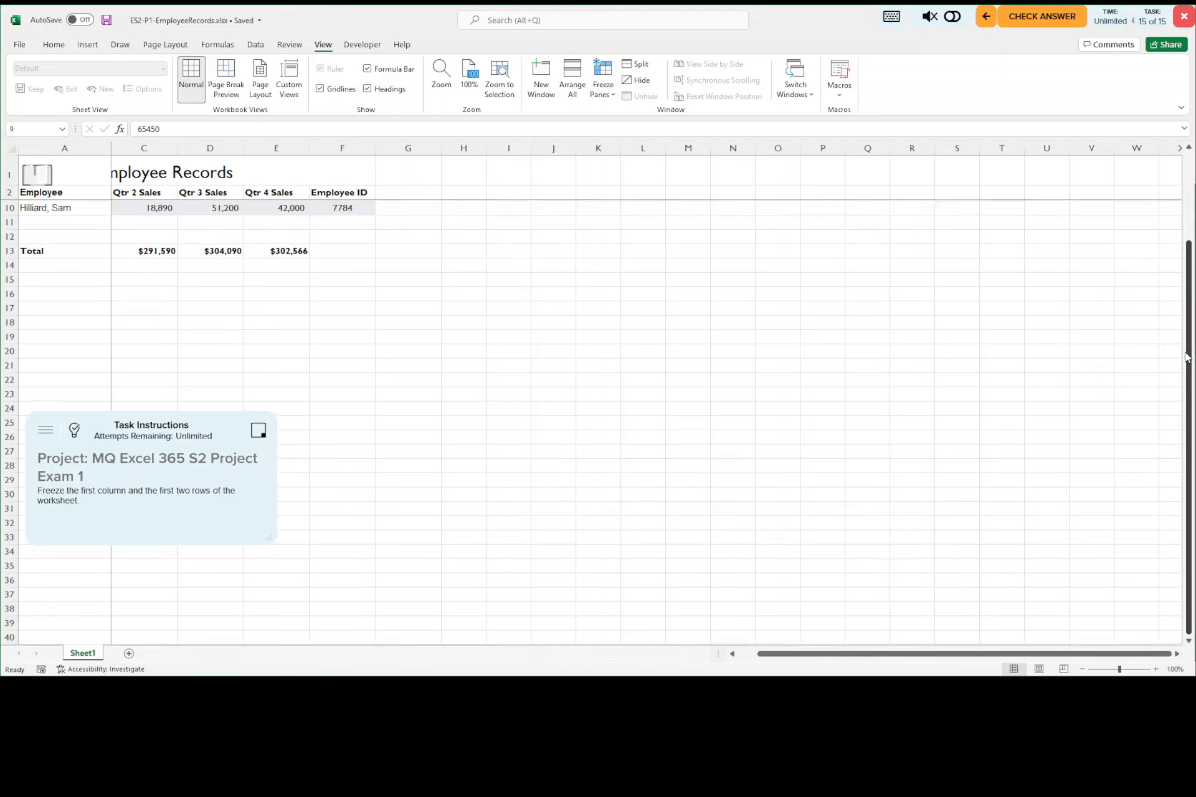
left_click_drag(1188, 356, 1189, 262)
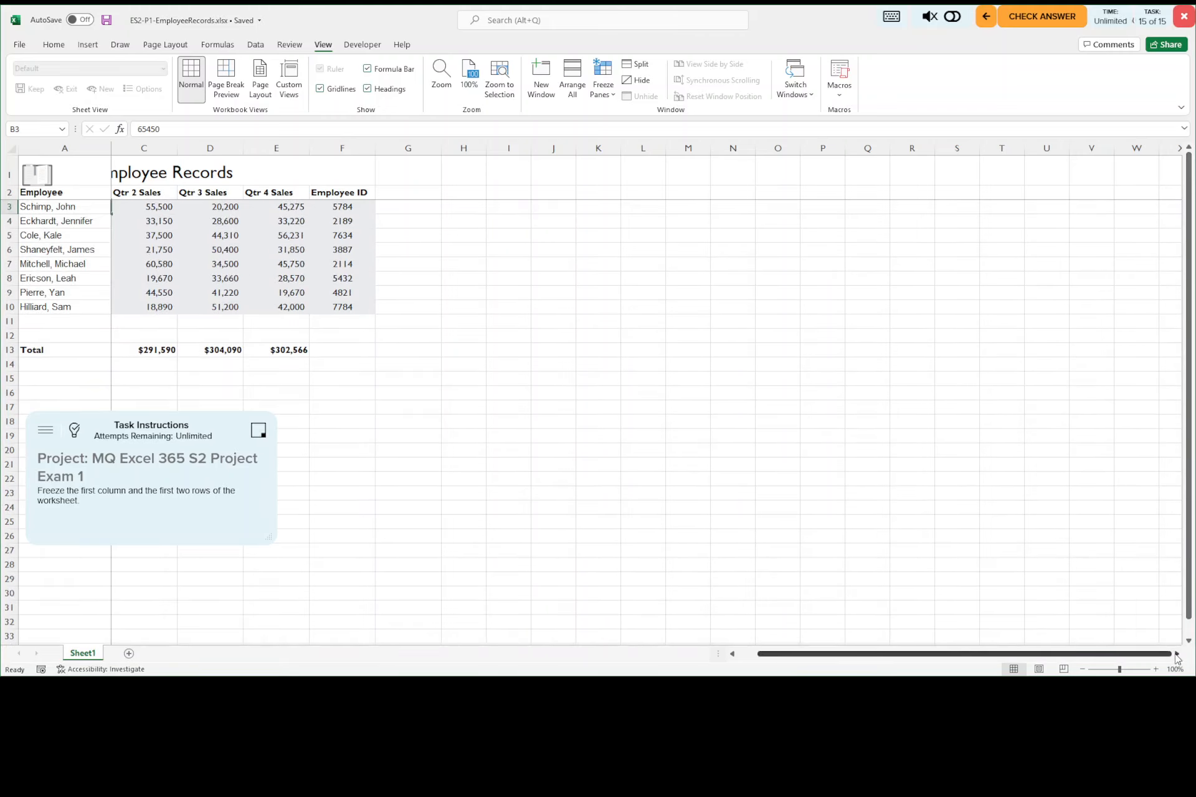
left_click(1176, 654)
left_click(1176, 654)
left_click(1176, 654)
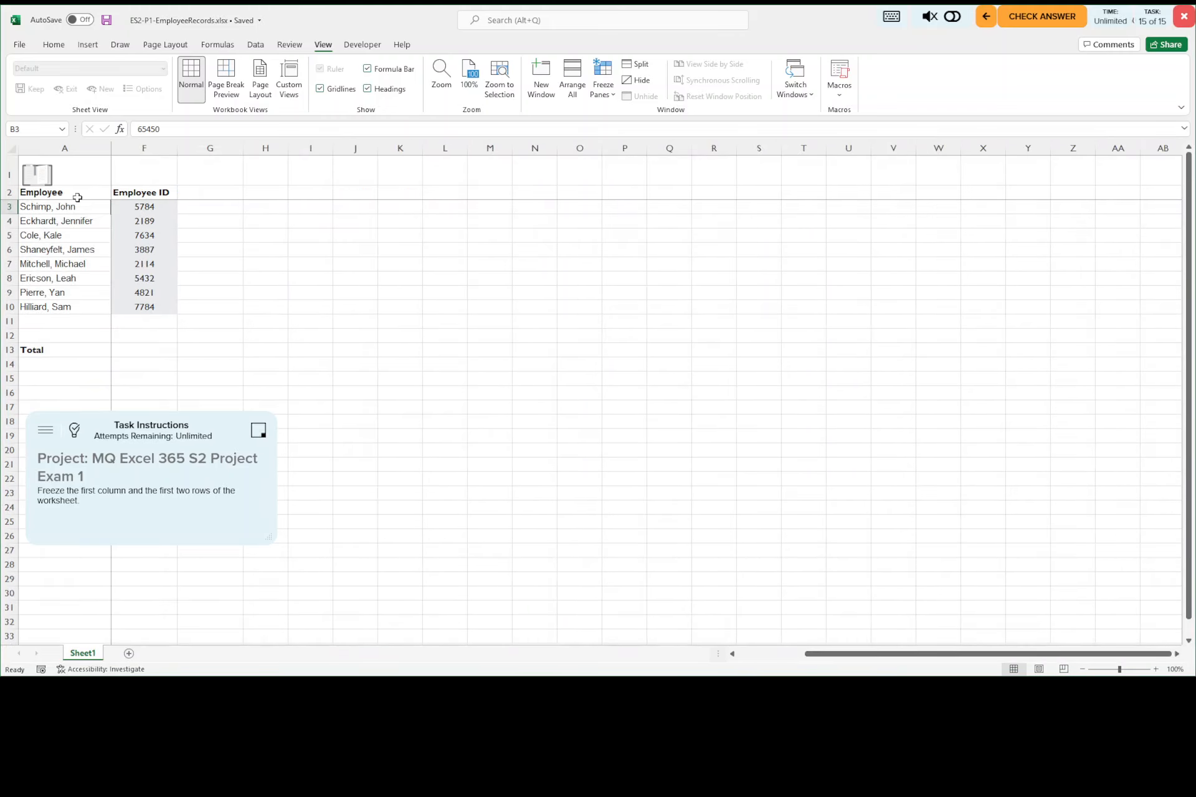
left_click(733, 653)
left_click(733, 654)
left_click(733, 654)
left_click(732, 653)
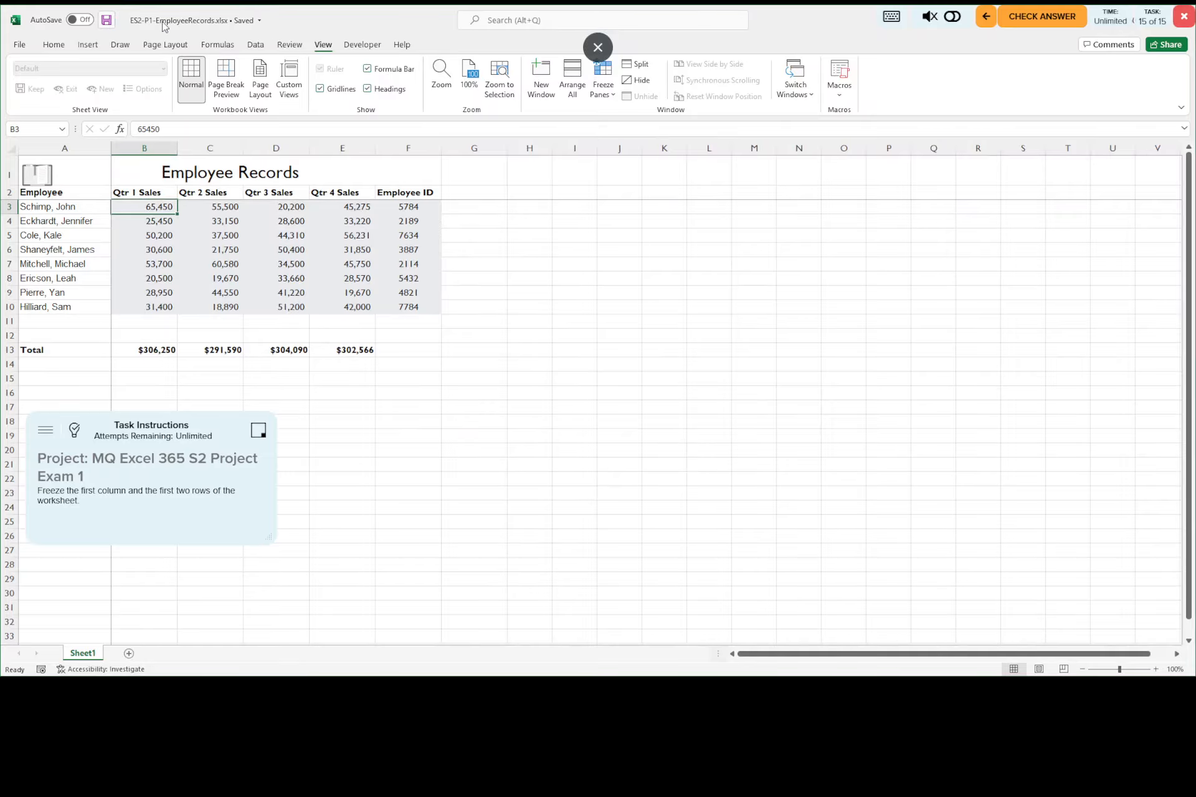
Step: Submit the completed project for answer checking
left_click(1047, 23)
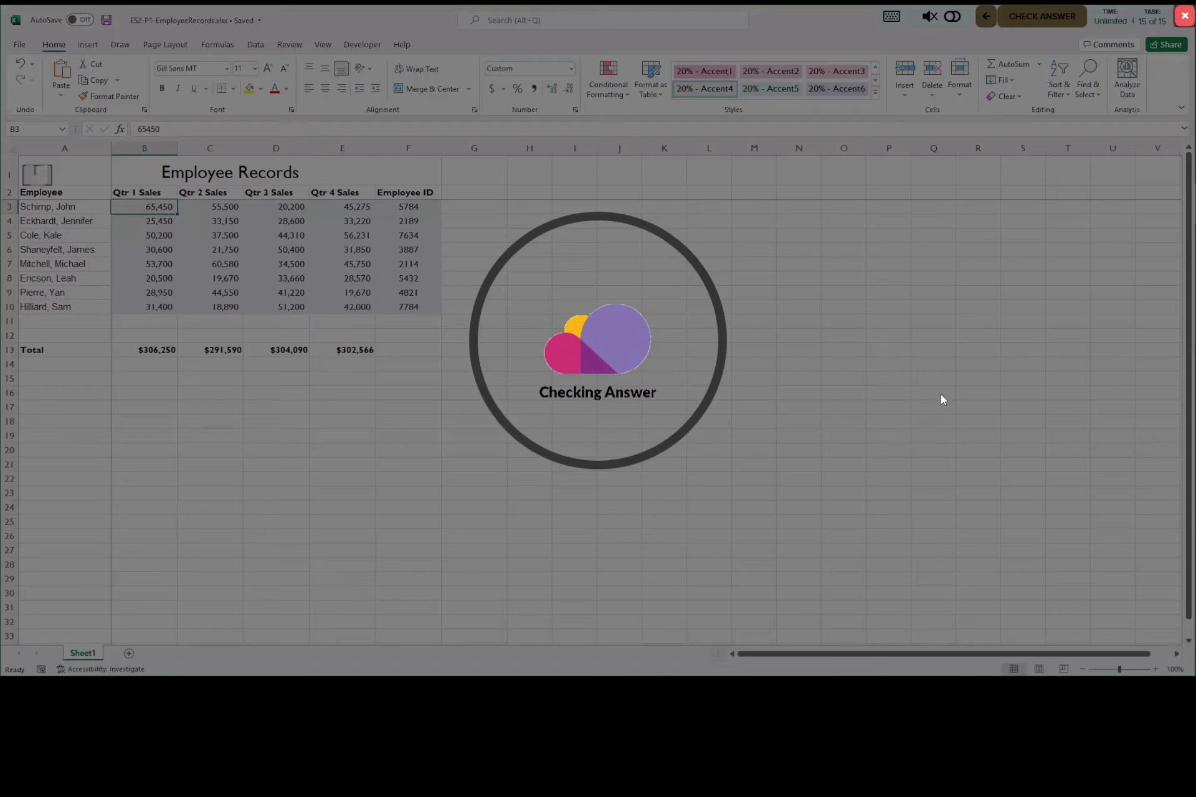